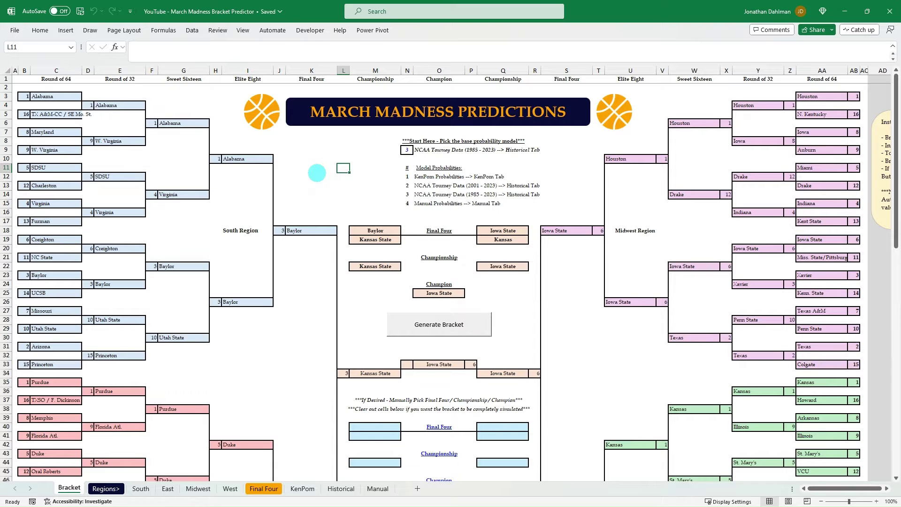
Step: Recalculate the Bracket sheet repeatedly to simulate new tournament outcomes from the NCAA Tourney Data (1985 - 2023) model
key("F9")
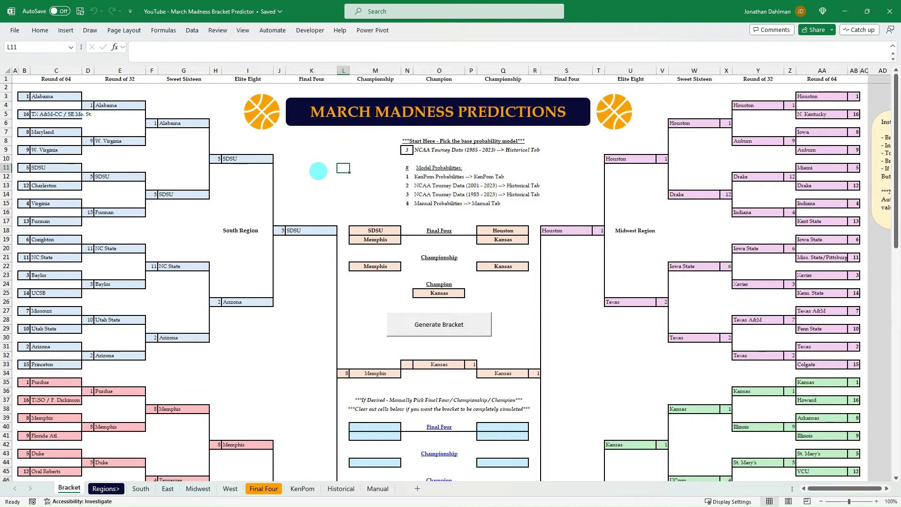
key("F9")
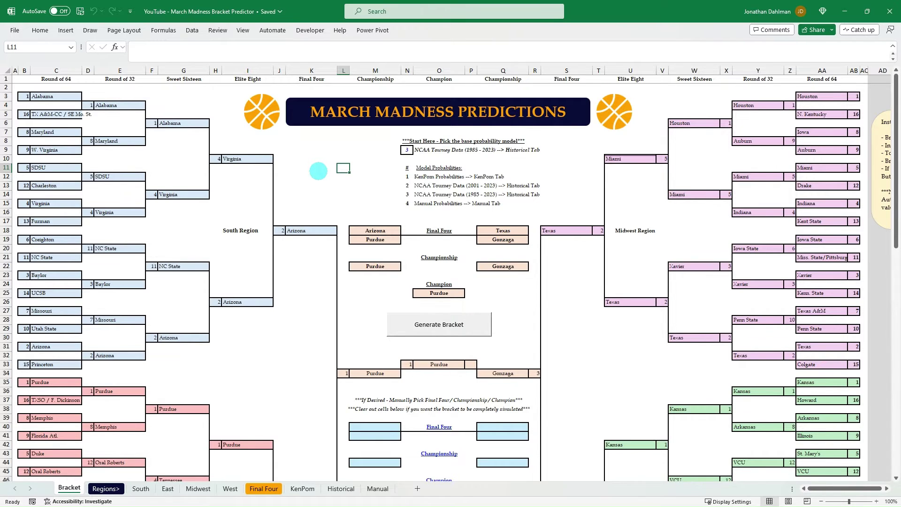
key("F9")
key("F9")
key("F9")
key("F9")
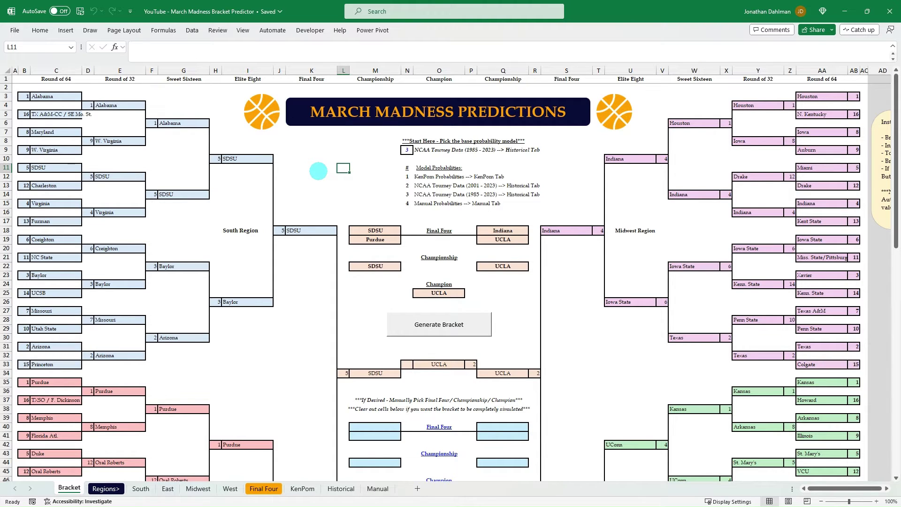
key("F9")
key("F9")
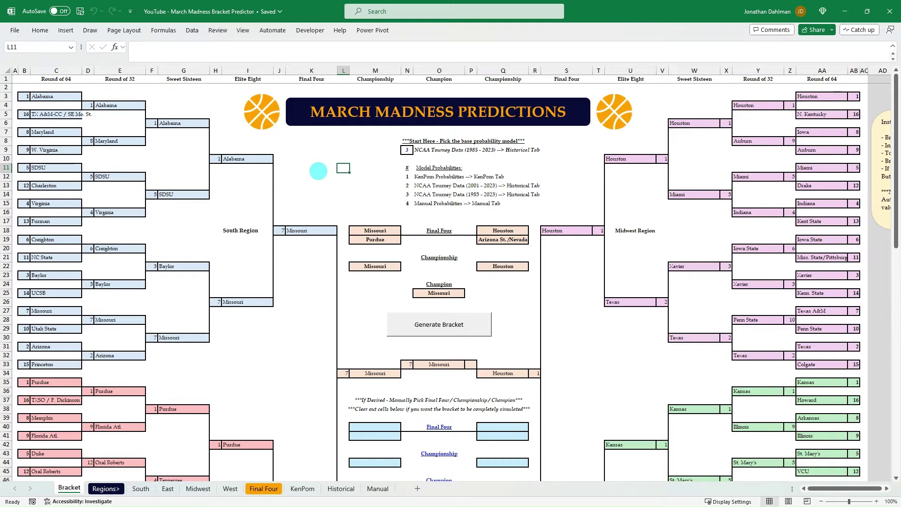
key("F9")
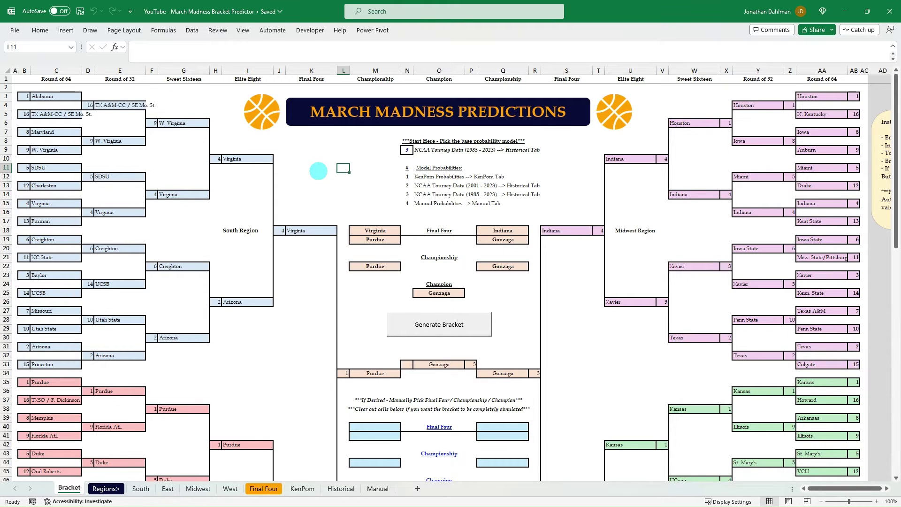
key("F9")
key("F9")
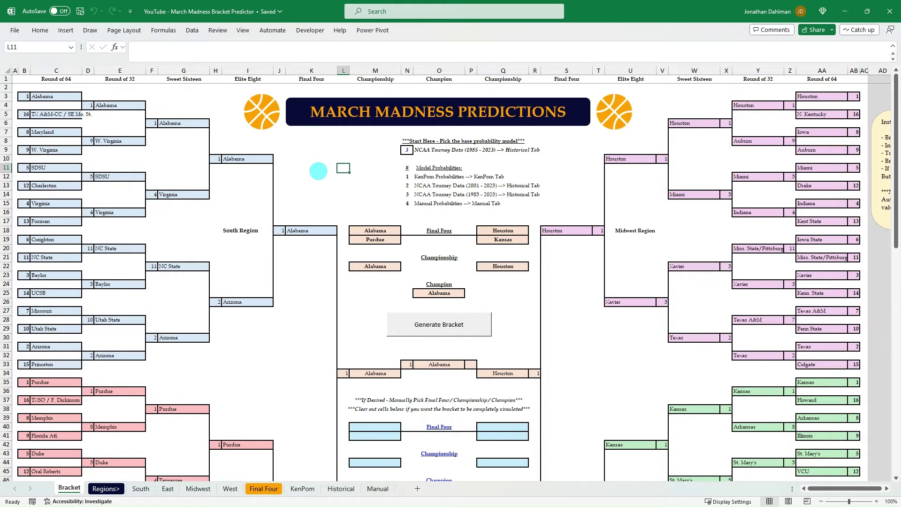
key("F9")
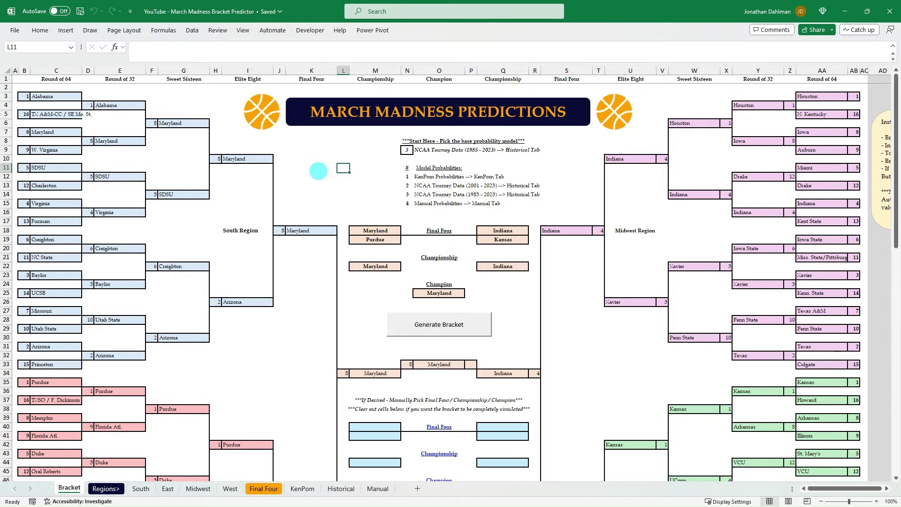
scroll(318, 171, "down", 6)
scroll(317, 170, "up", 6)
key("F9")
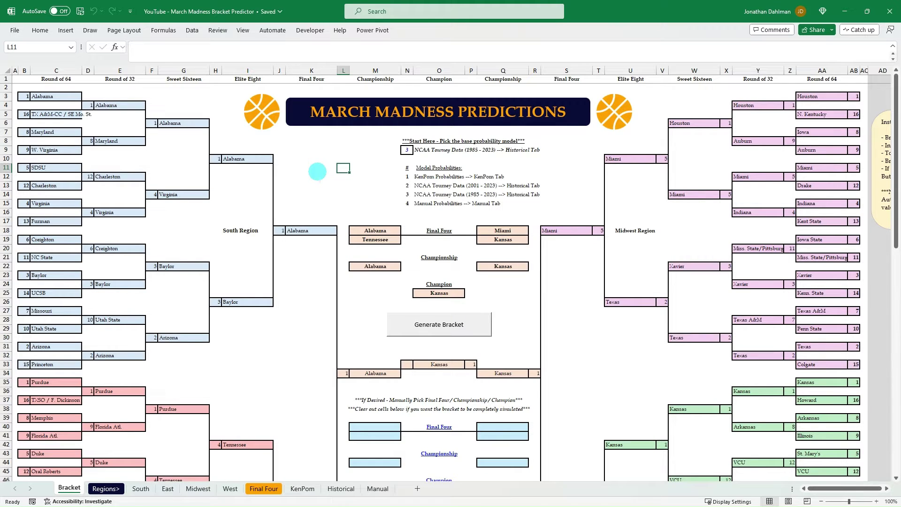
key("F9")
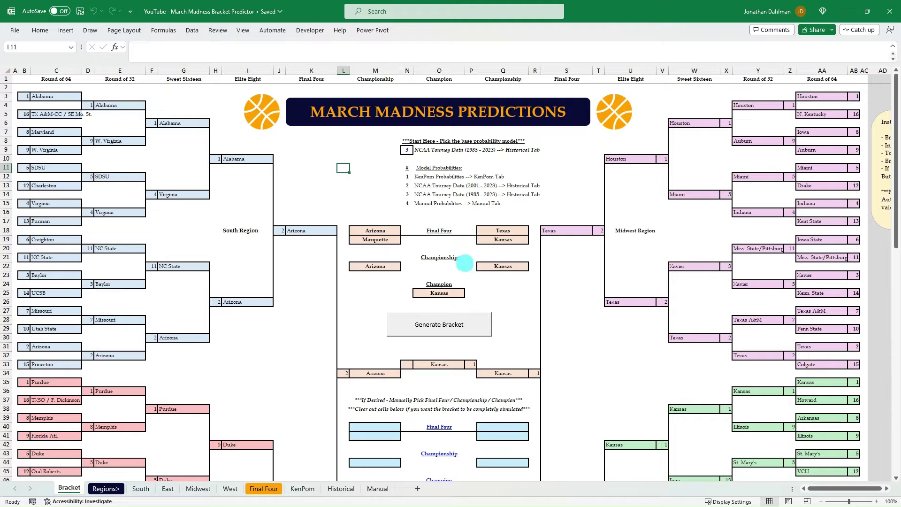
key("F9")
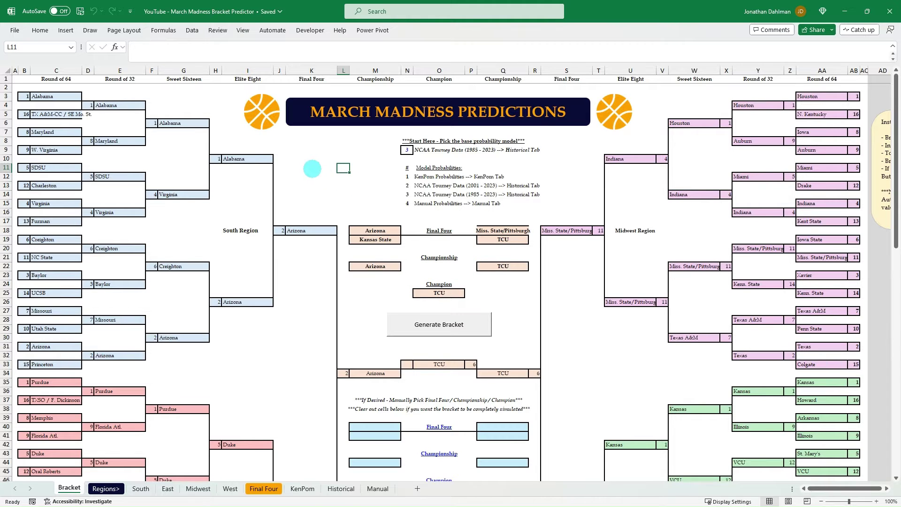
key("F9")
key("F9")
key("F9")
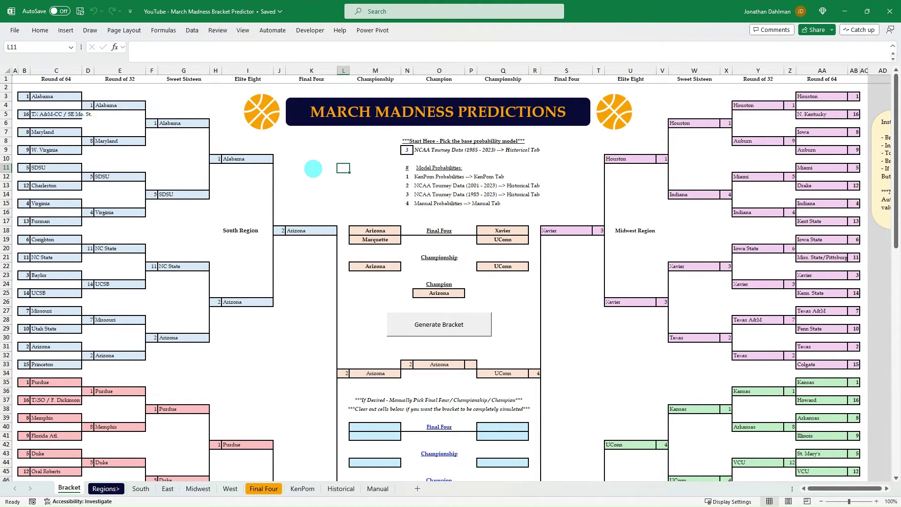
key("F9")
key("F9")
key("F9")
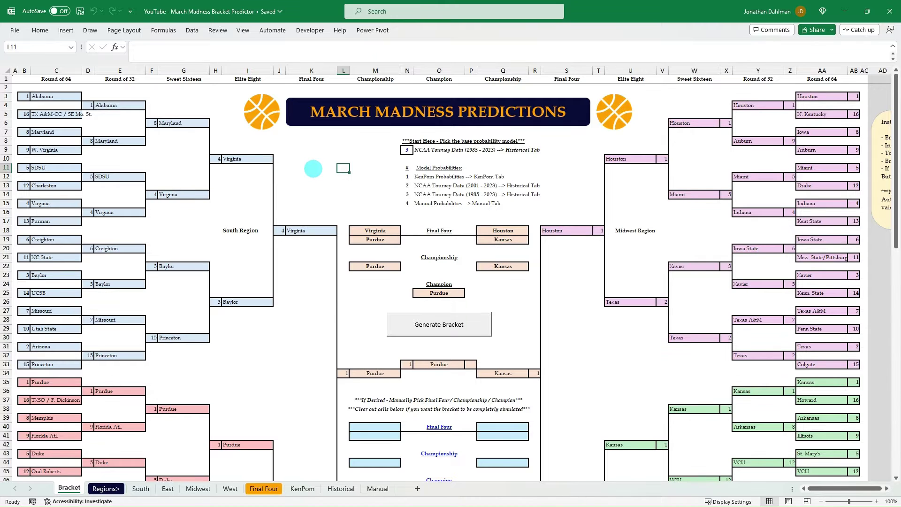
key("F9")
key("F9")
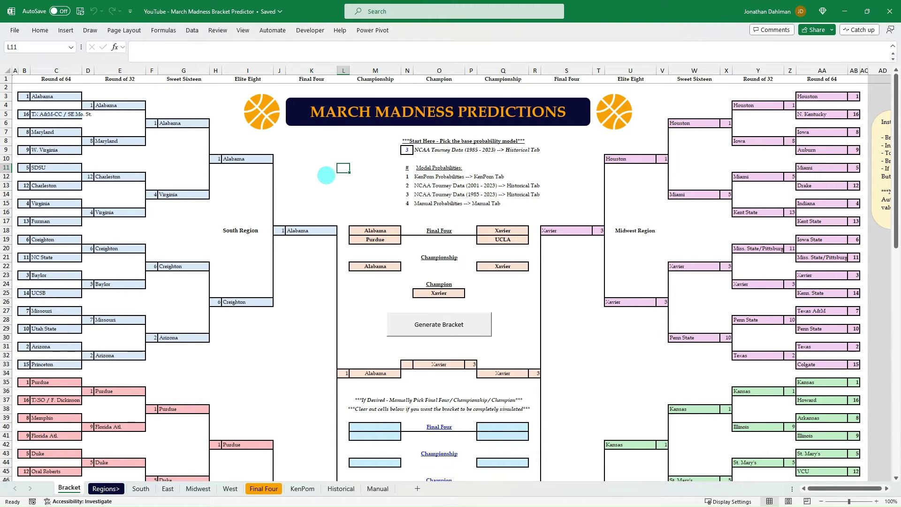
Step: Look through the South, East, Midwest and West sheets for each region's base probabilities and manual adjustment columns
left_click(141, 488)
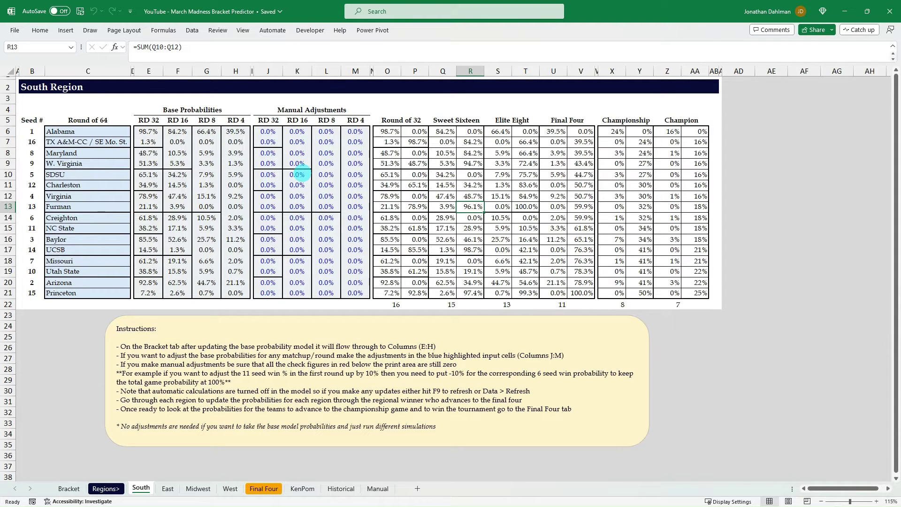
left_click(168, 488)
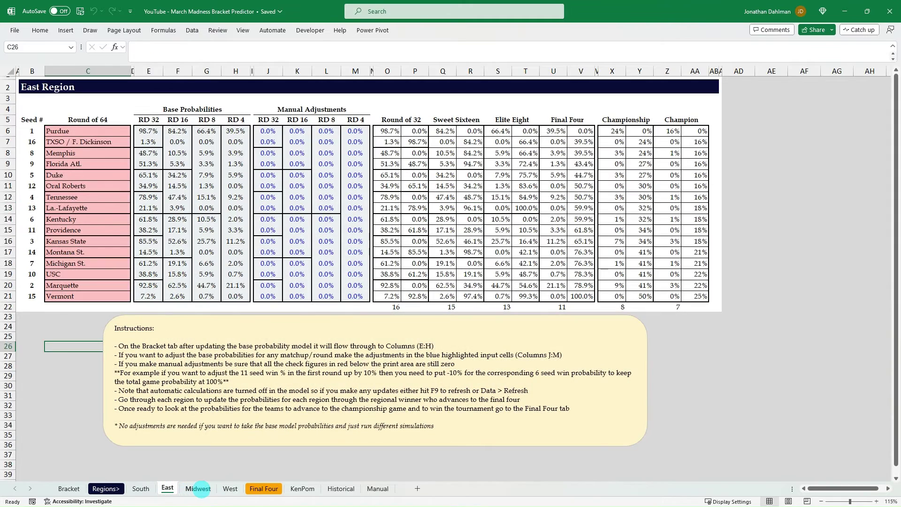
left_click(199, 488)
left_click(230, 489)
Step: Examine the championship game and NCAA champion probabilities with their adjustment columns on the Final Four sheet
left_click(264, 489)
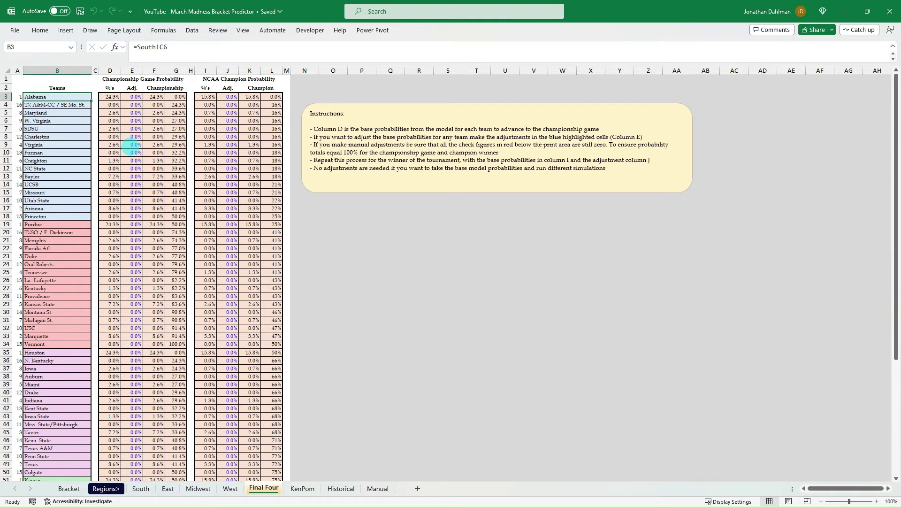
scroll(131, 148, "down", 8)
scroll(129, 158, "up", 5)
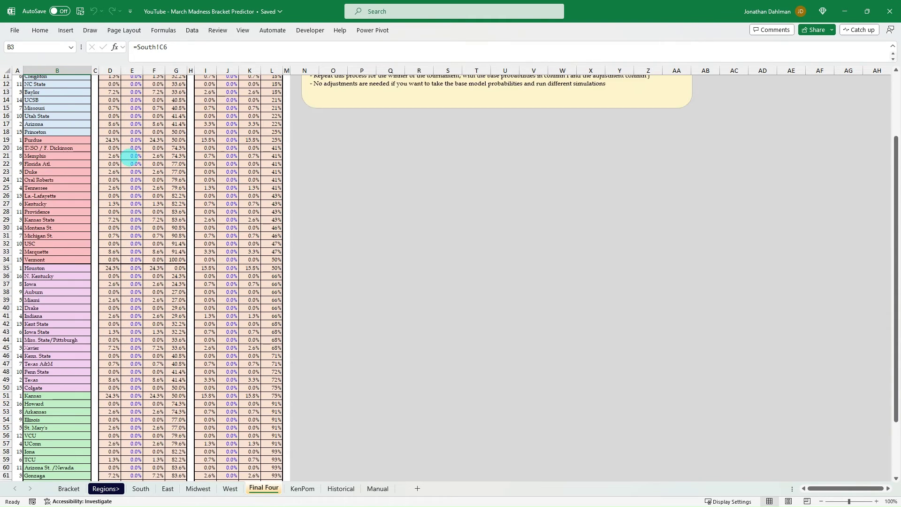
scroll(130, 156, "up", 4)
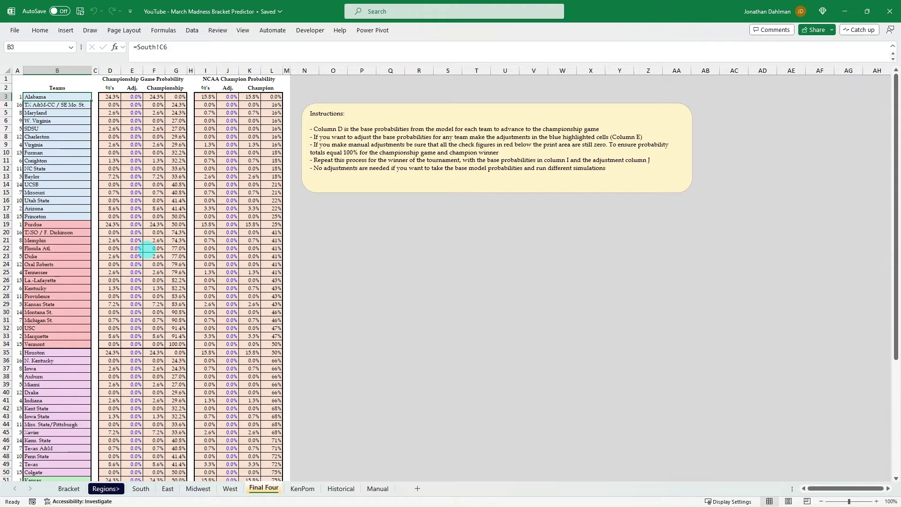
left_click(231, 80)
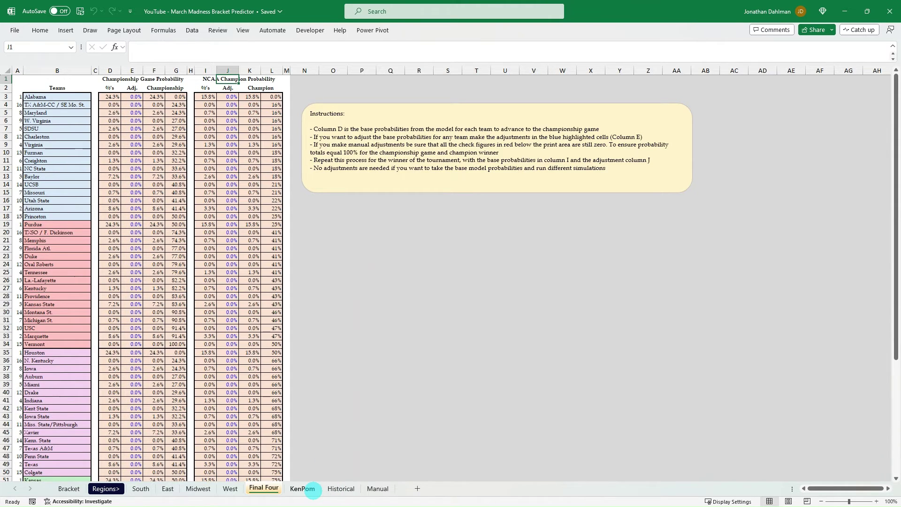
Step: Review the KenPom probabilities, then the 2001 - 2023 and 1985 - 2023 win percentages by round and seed on the Historical sheet
left_click(311, 490)
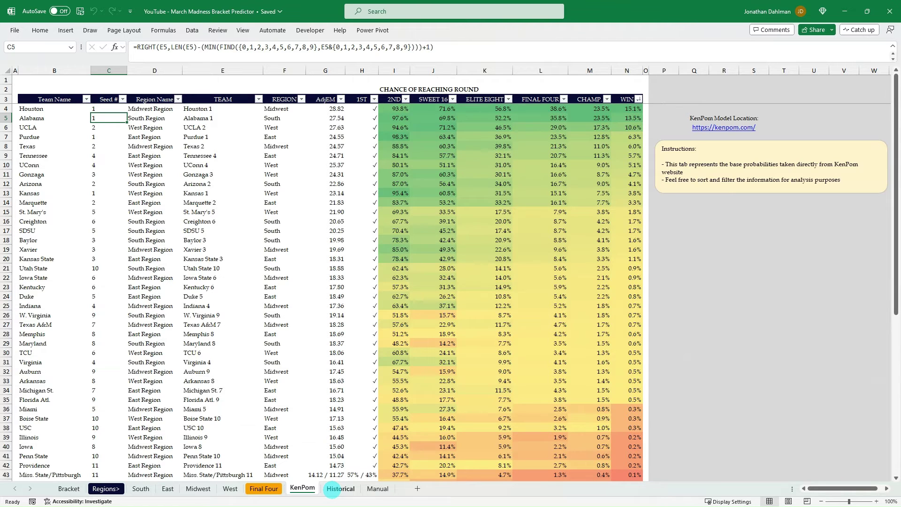
left_click(332, 490)
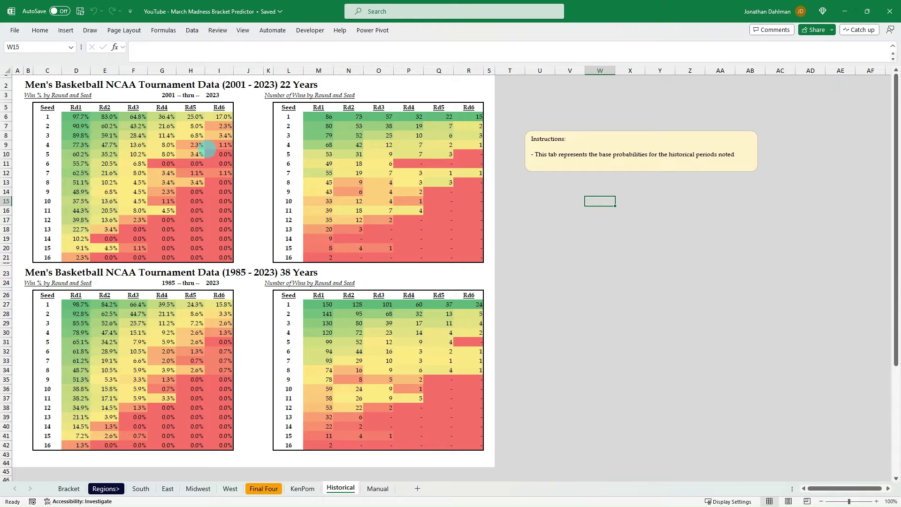
left_click(29, 84)
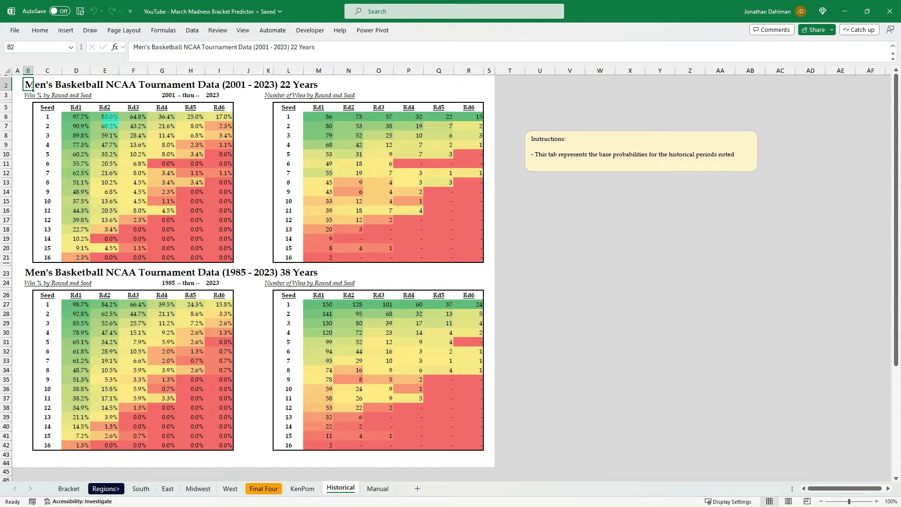
left_click(69, 115)
left_click_drag(68, 115, 218, 255)
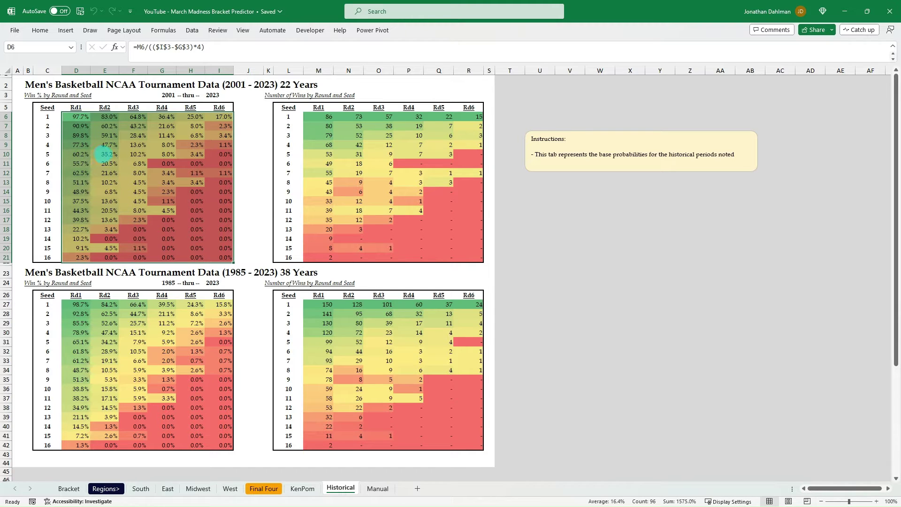
left_click(105, 145)
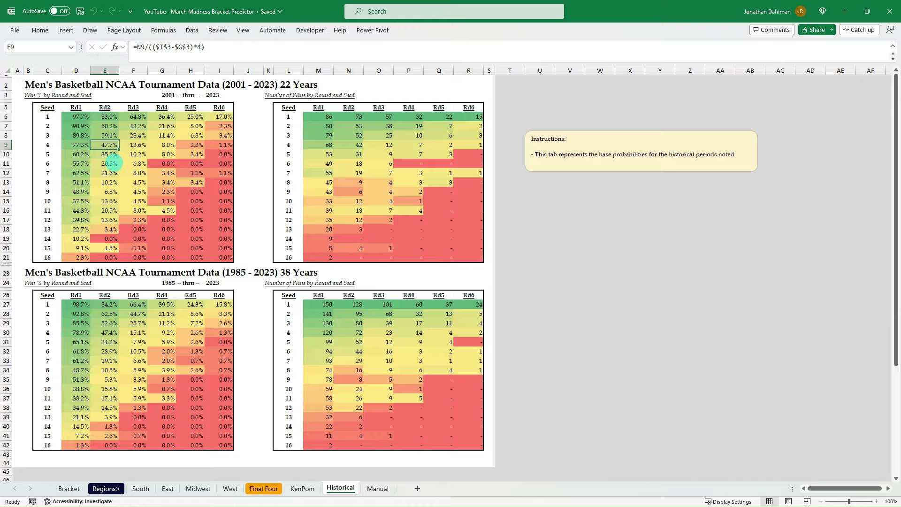
left_click(74, 305)
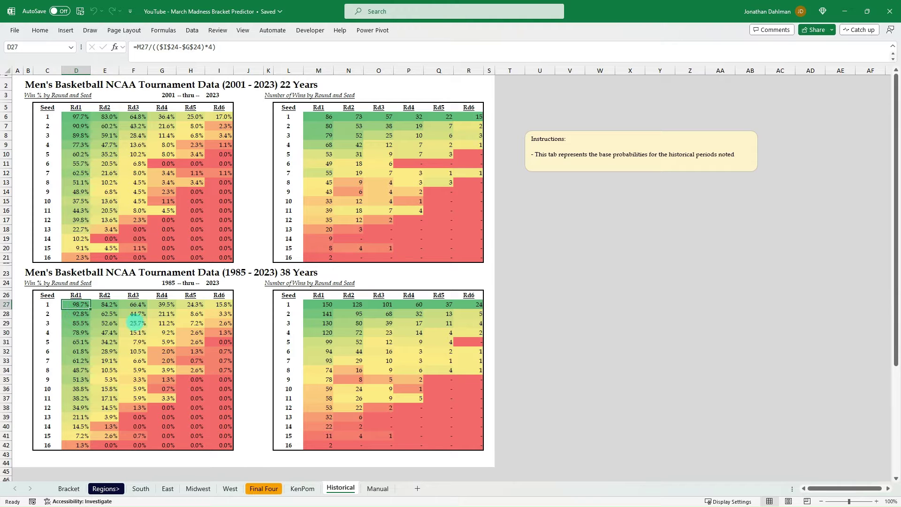
scroll(150, 315, "down", 1)
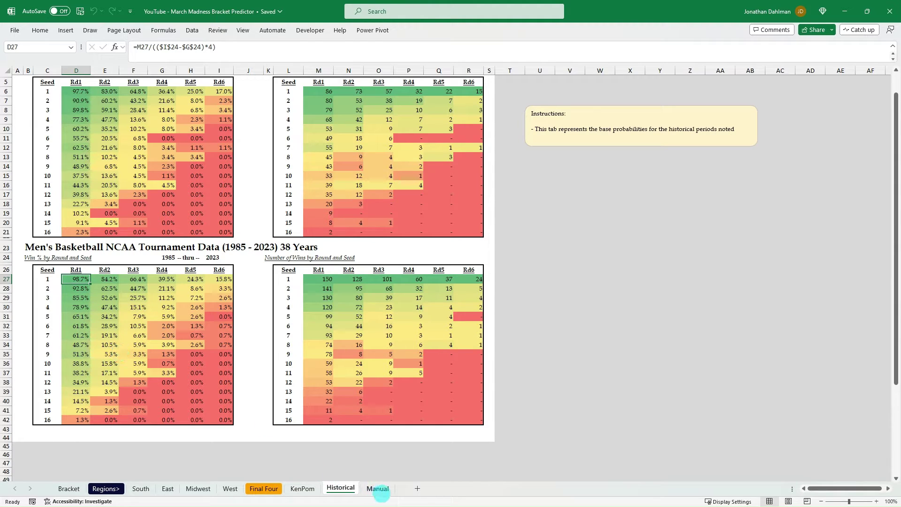
Step: View the Manual sheet's base probabilities and revisit the KenPom, South and Final Four sheets to compare the model inputs
left_click(380, 491)
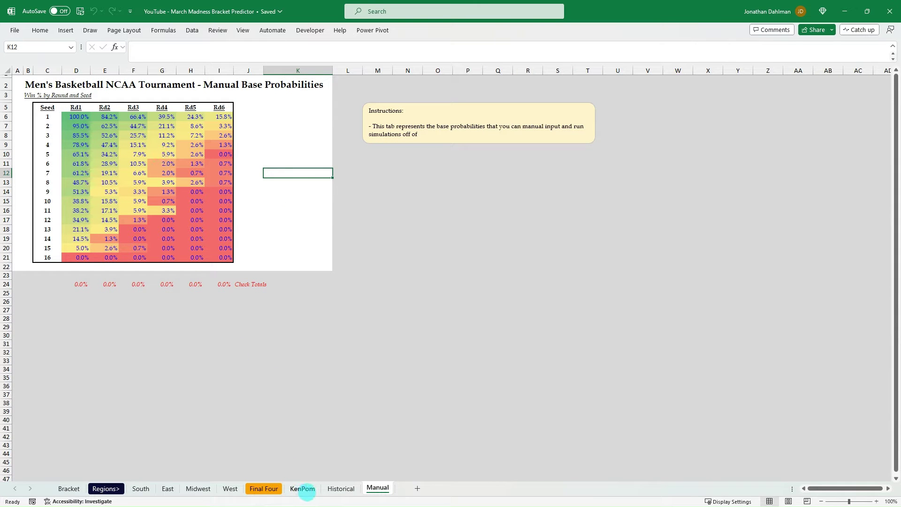
left_click(302, 489)
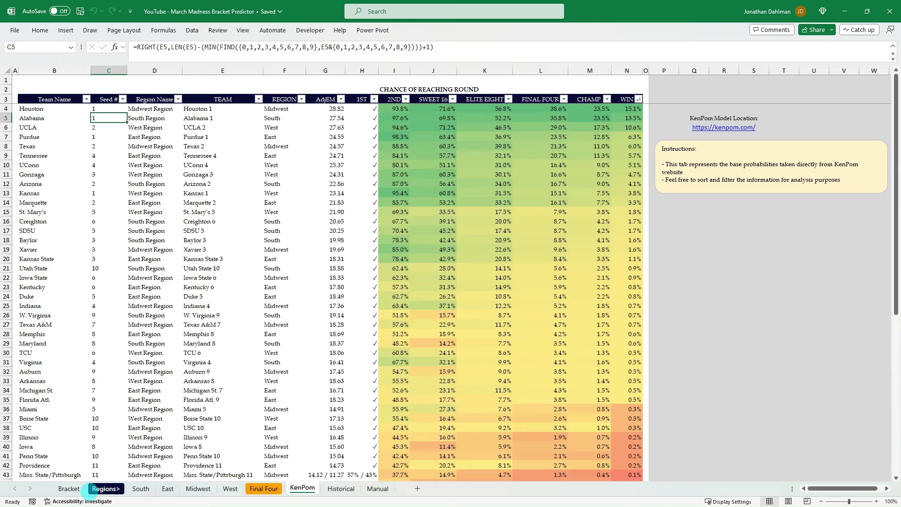
left_click(140, 488)
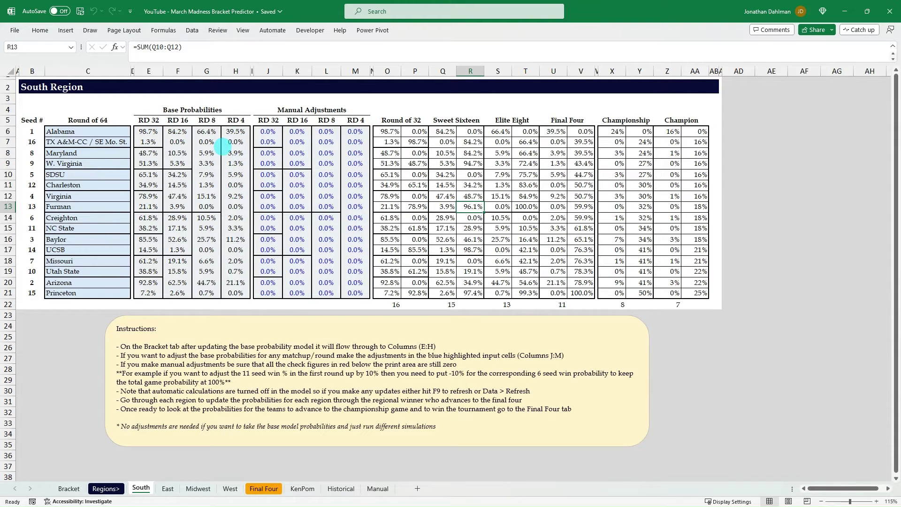
left_click(263, 489)
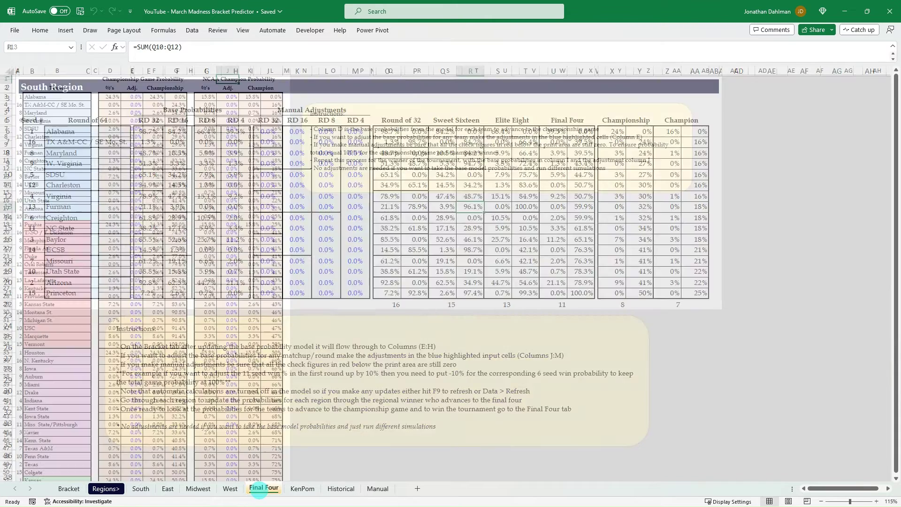
Step: Return to the Bracket sheet and recalculate it five times to simulate further brackets
left_click(69, 488)
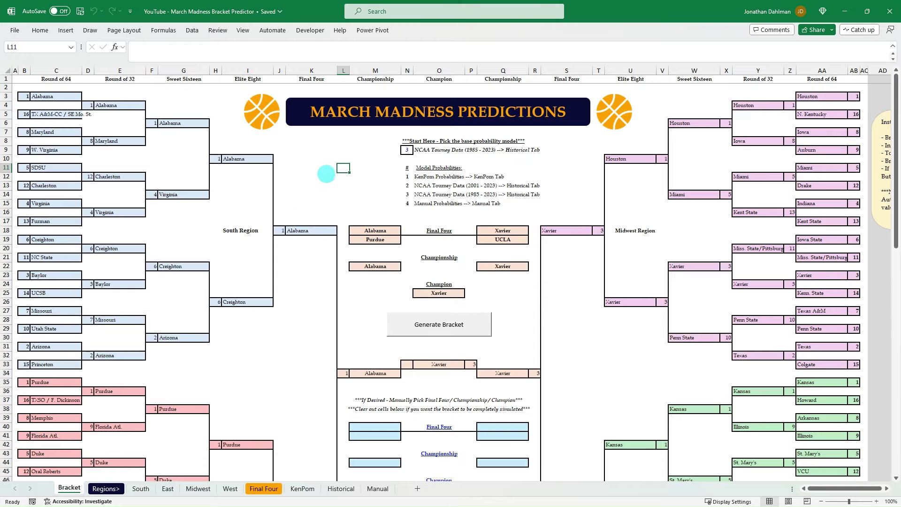
key("F9")
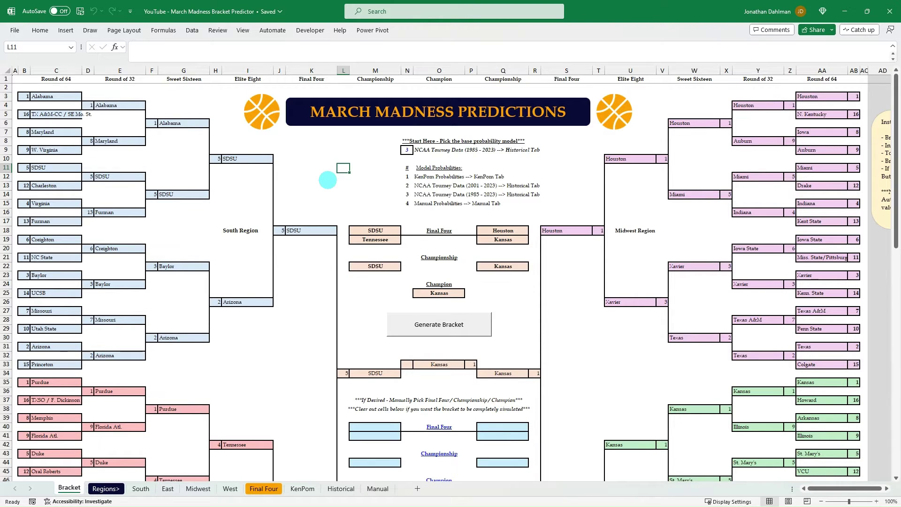
key("F9")
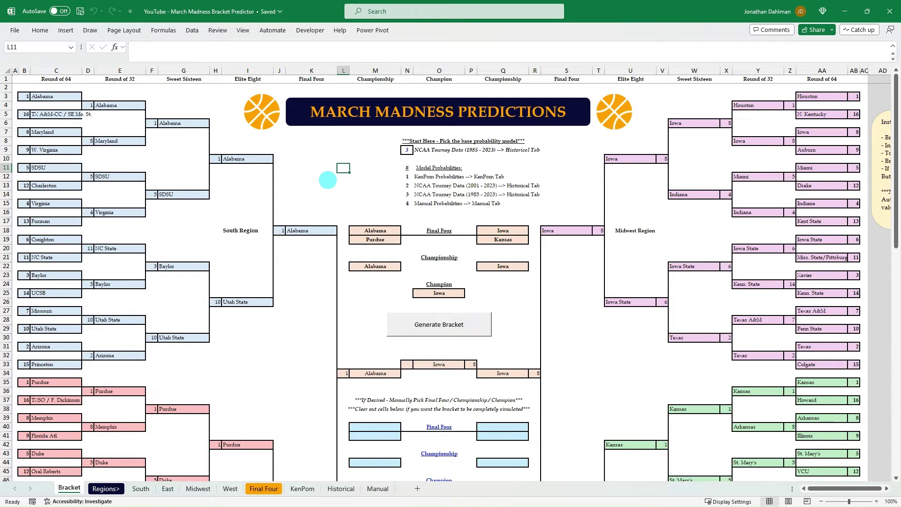
key("F9")
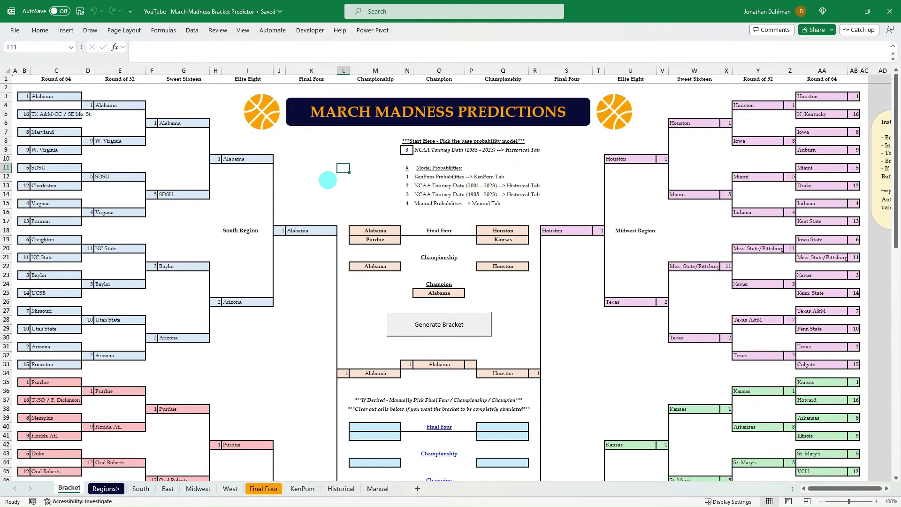
key("F9")
key("F9")
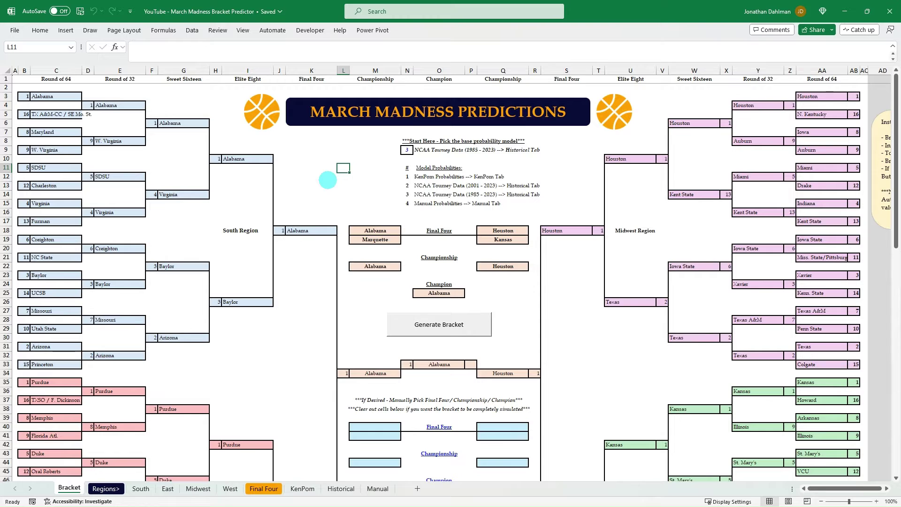
Step: Recalculate the Bracket sheet another five times to generate new simulated tournament outcomes
key("F9")
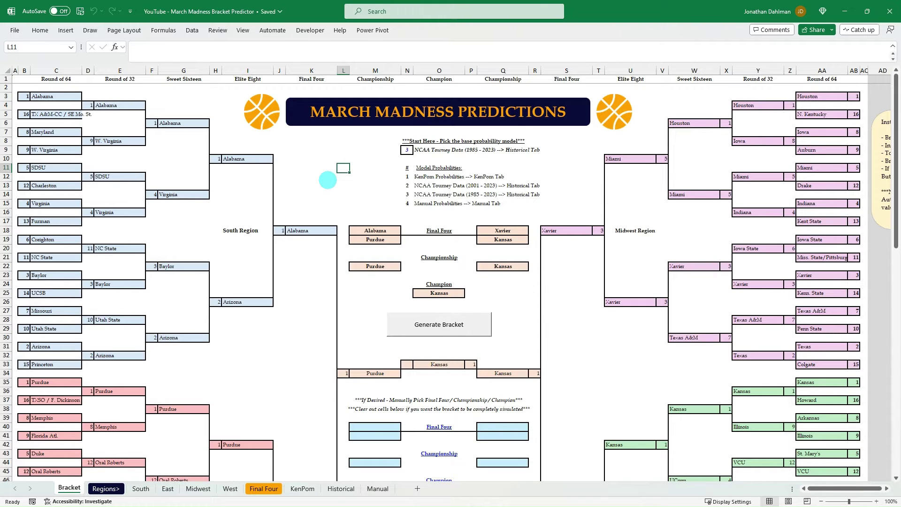
key("F9")
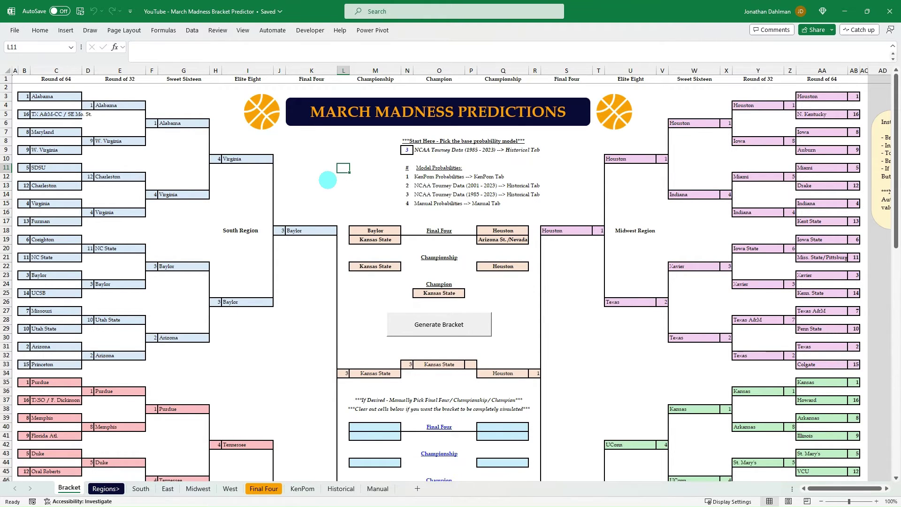
key("F9")
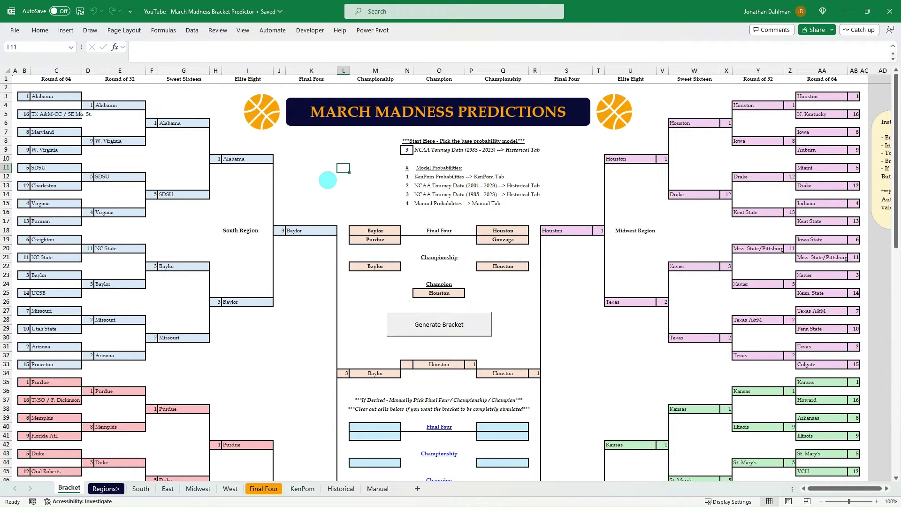
key("F9")
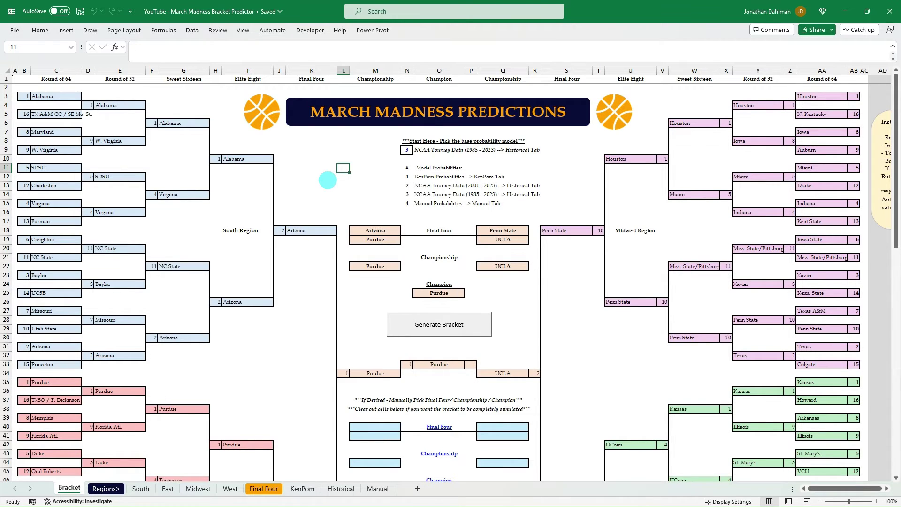
key("F9")
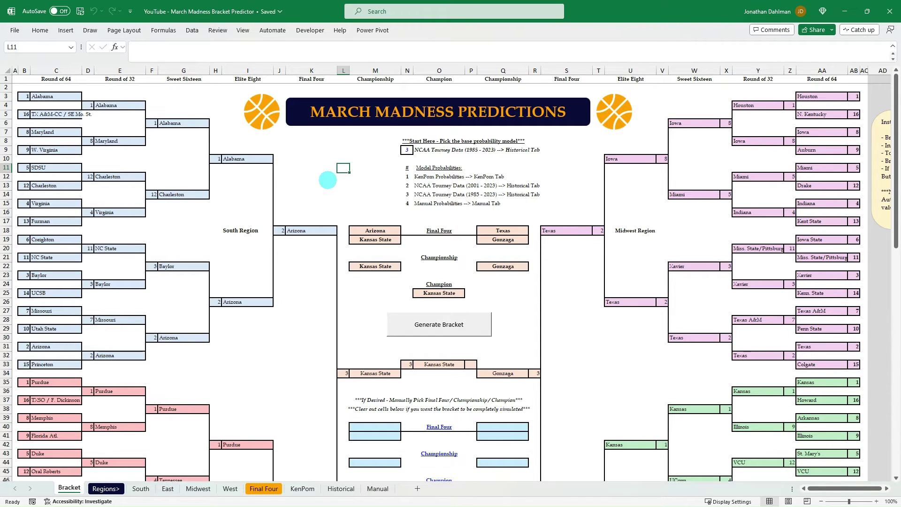
Step: Create a new blank workbook and set its calculation mode to Manual, with recalculation before saving switched off
key("ctrl+n")
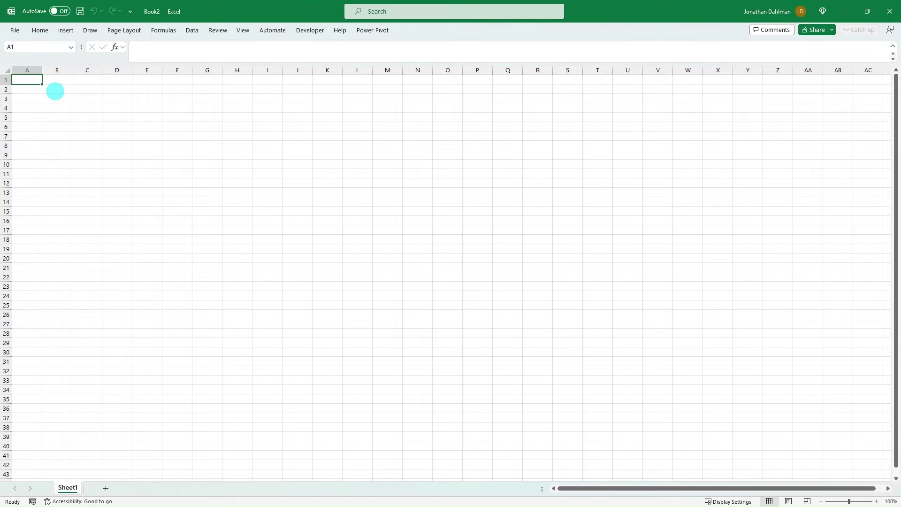
left_click(14, 31)
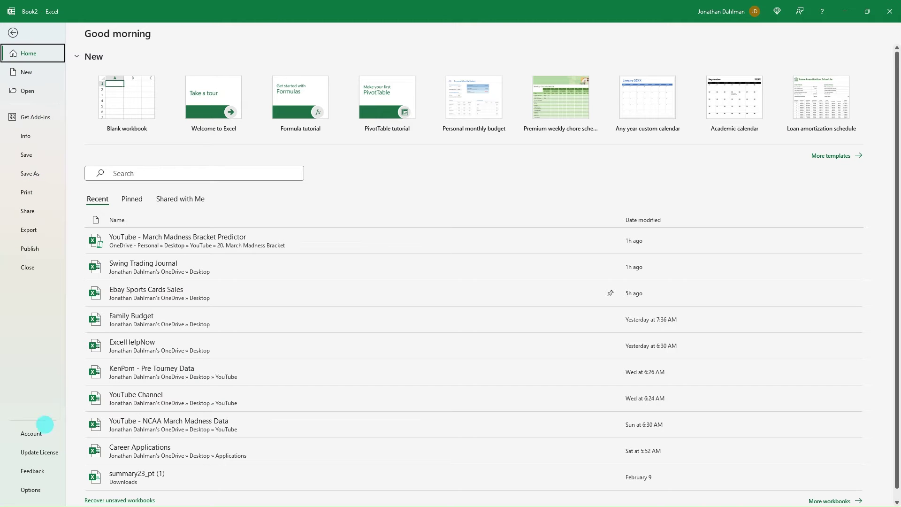
left_click(30, 490)
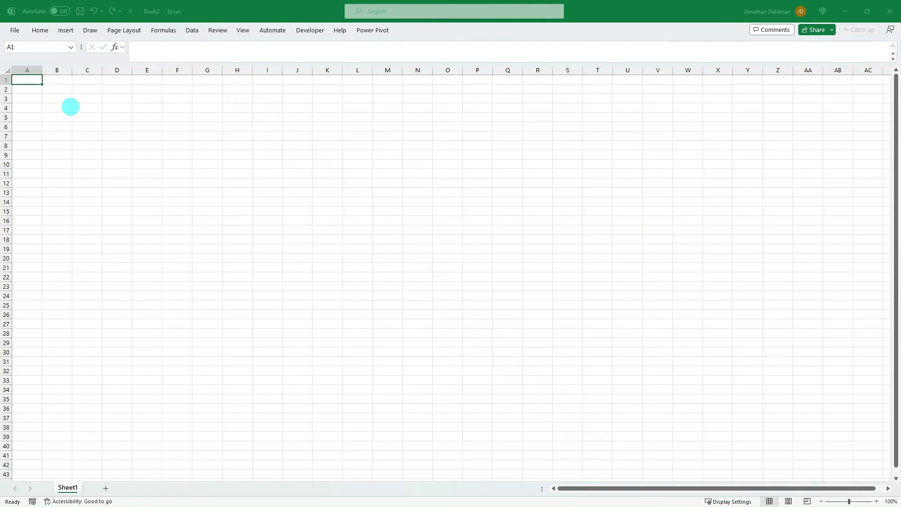
left_click(280, 131)
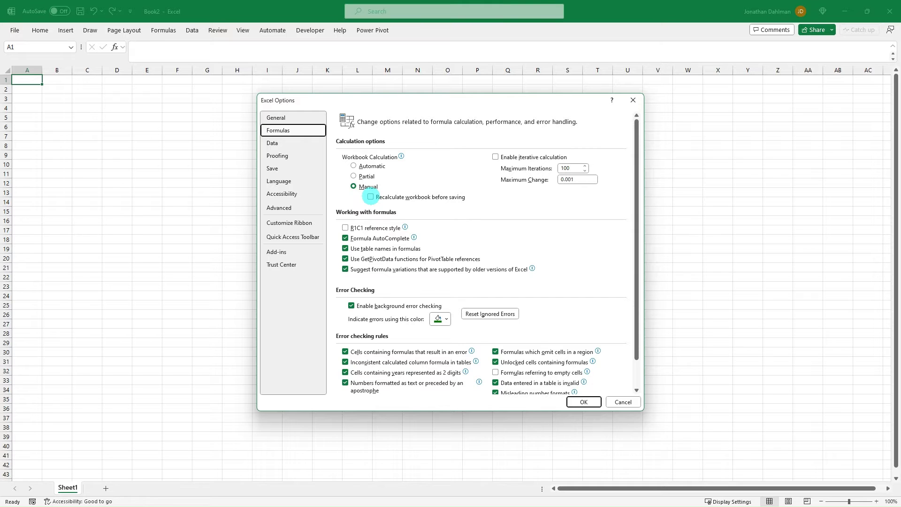
left_click(584, 402)
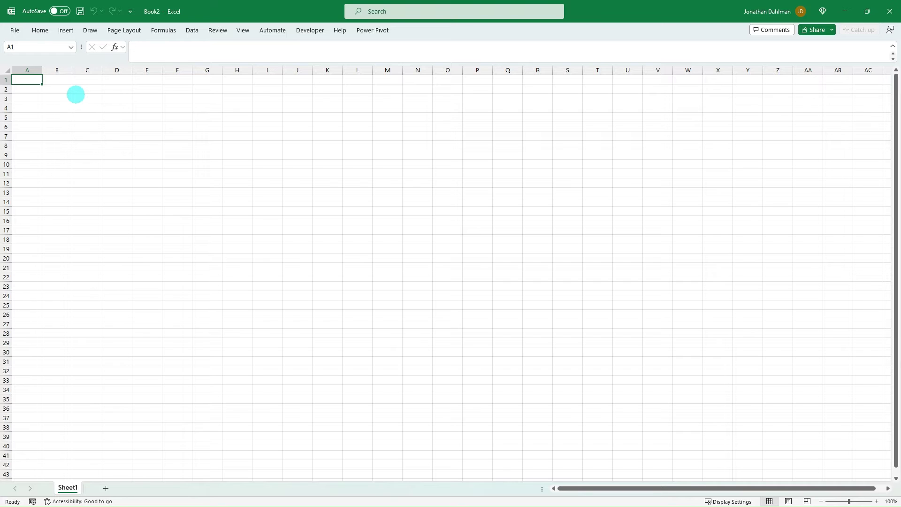
Step: Turn off the gridlines on Sheet1 and enter seed 1 in cell B3
left_click(63, 89)
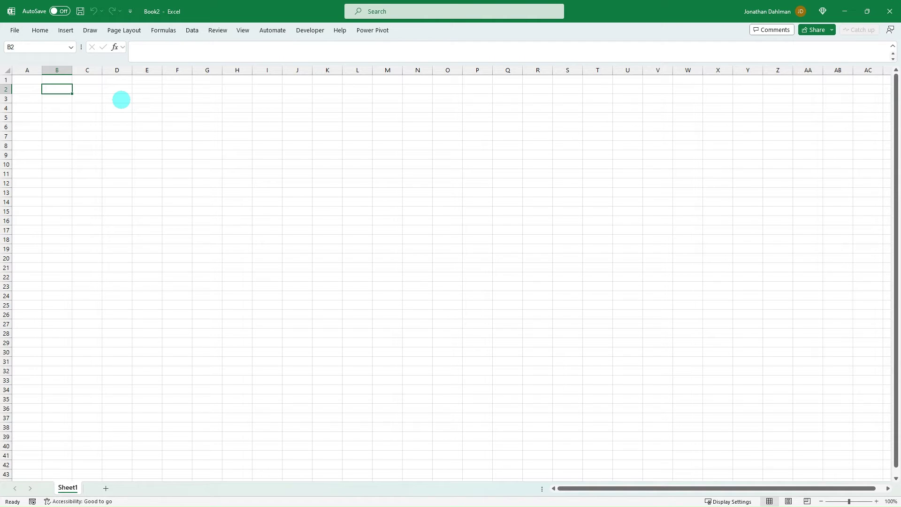
key("alt+w")
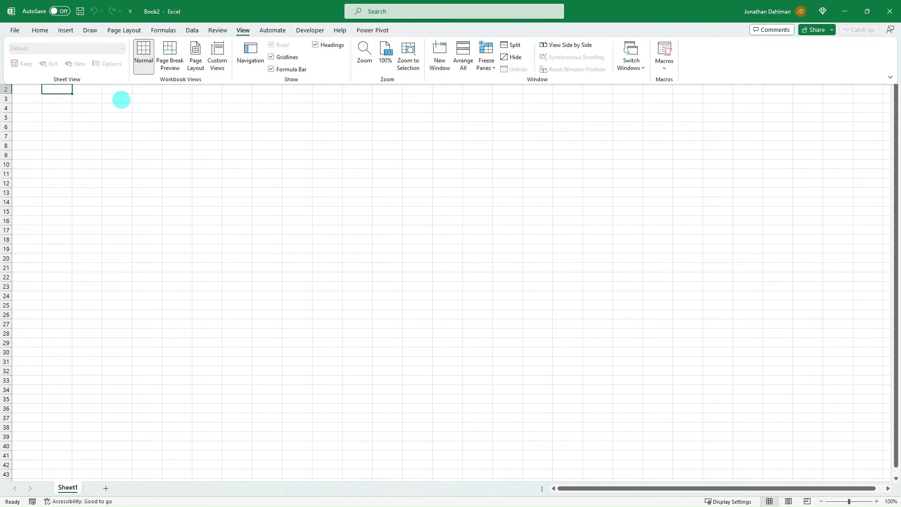
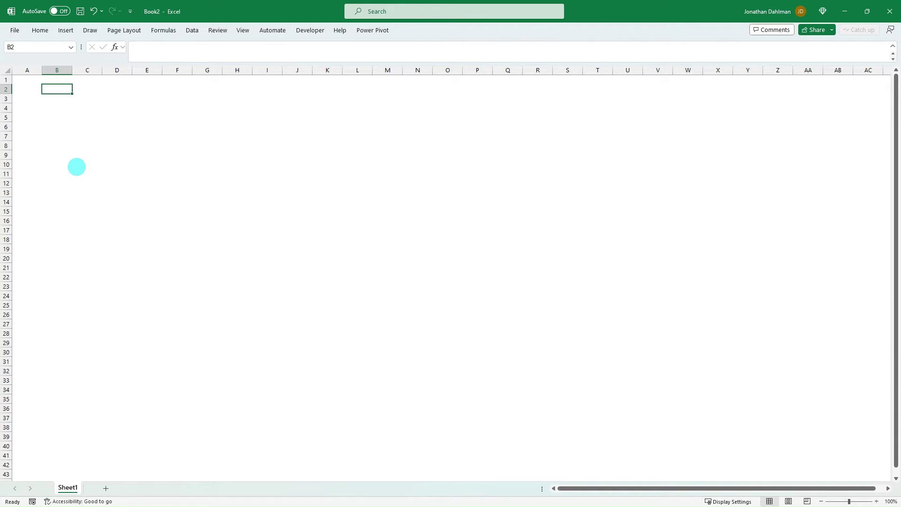
key("Down")
type("1")
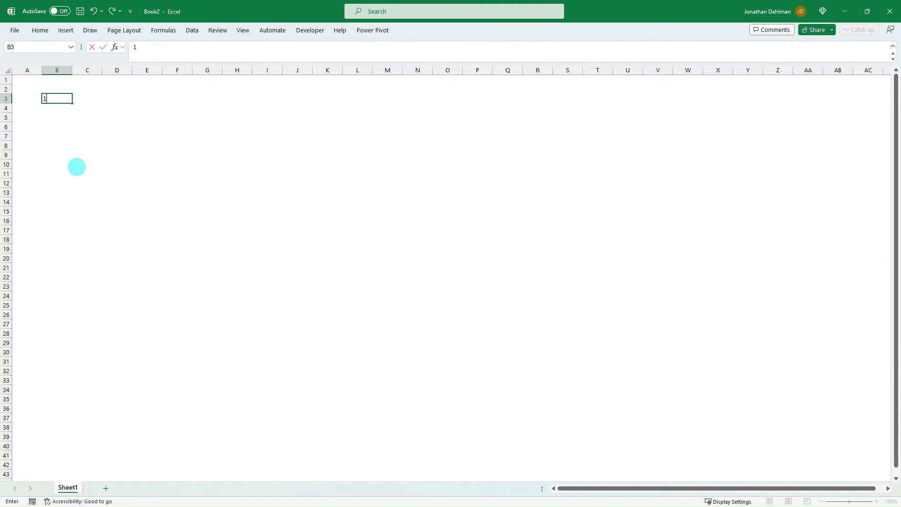
key("Tab")
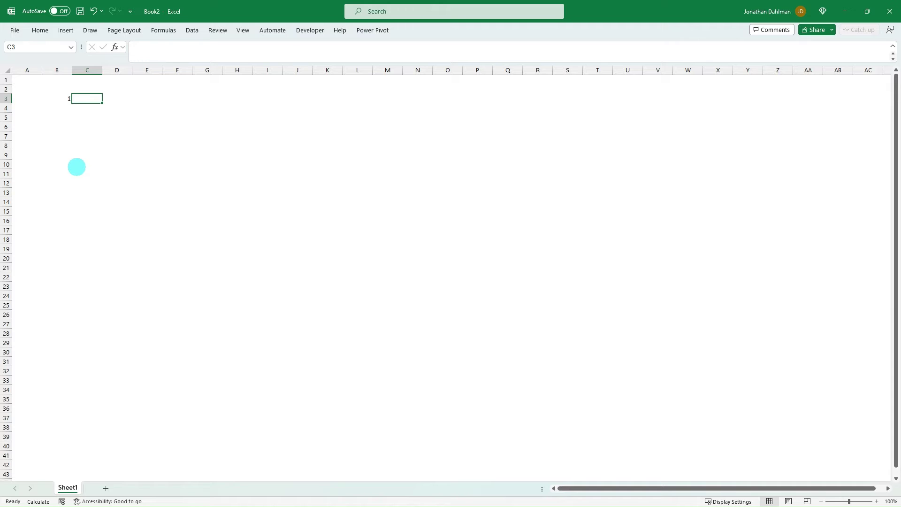
Step: Apply a thick outside border to seed cell B3
key("Left")
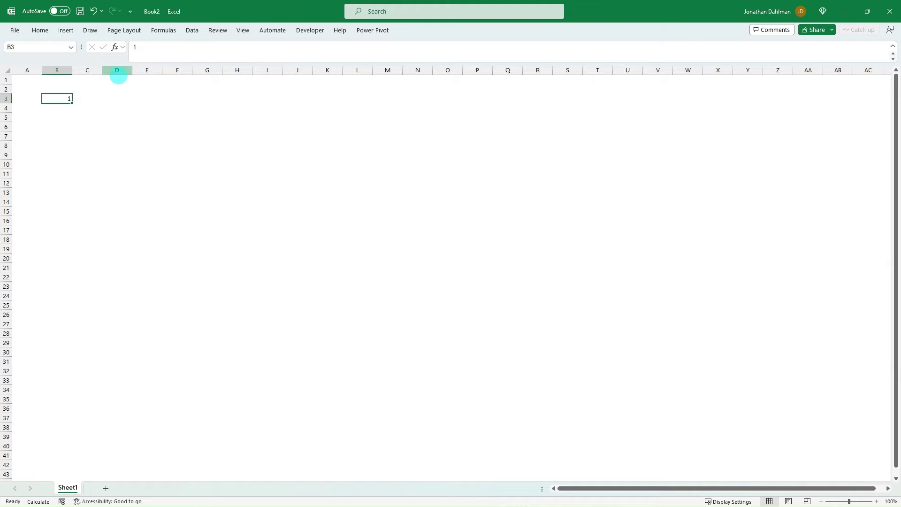
left_click(38, 29)
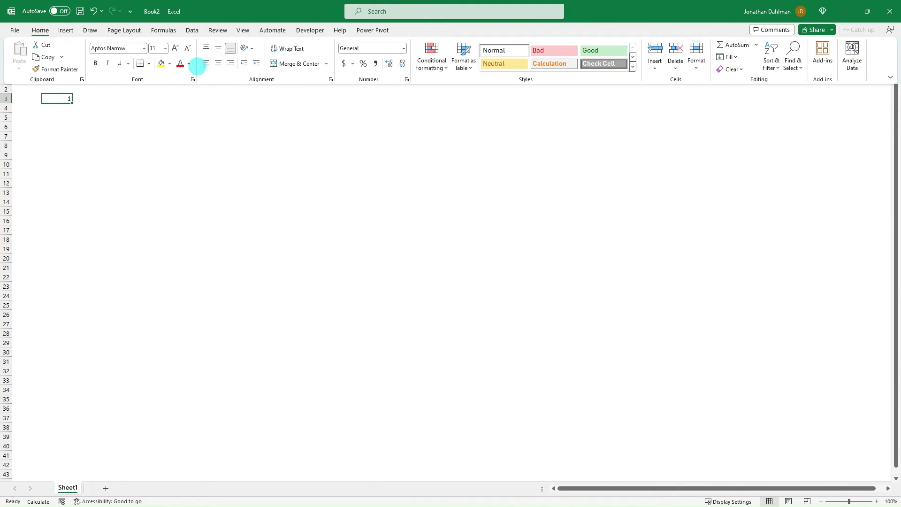
left_click(148, 63)
left_click(175, 183)
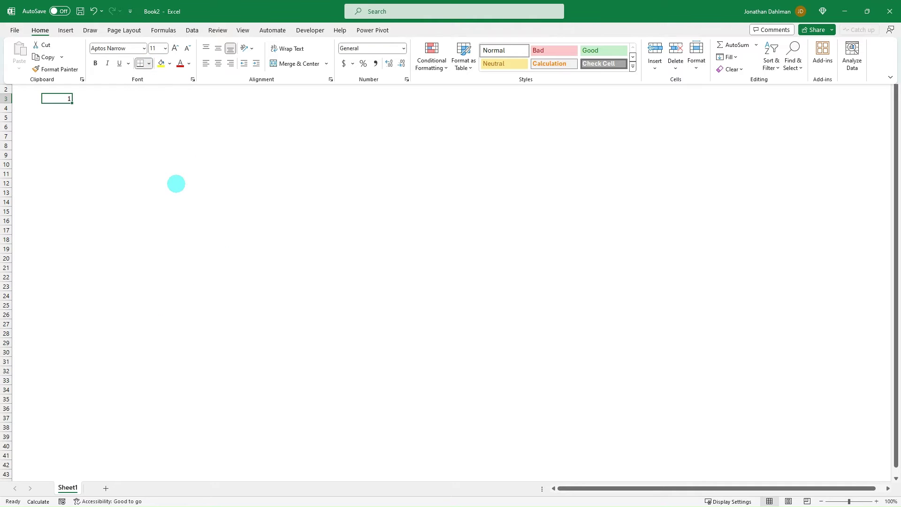
left_click(87, 96)
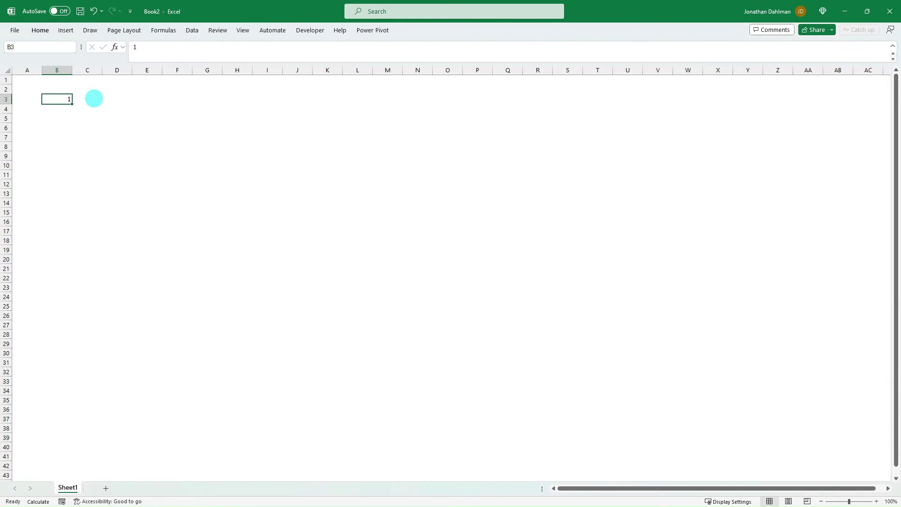
Step: Copy the bordered seed cell into C3 and replace its content with Alabama
left_click(95, 98)
type("1")
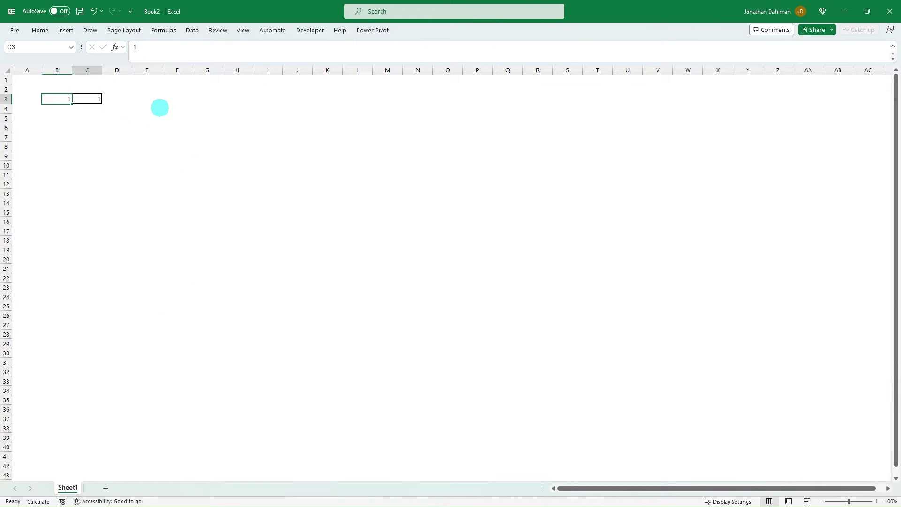
key("BackSpace")
type("Alabama")
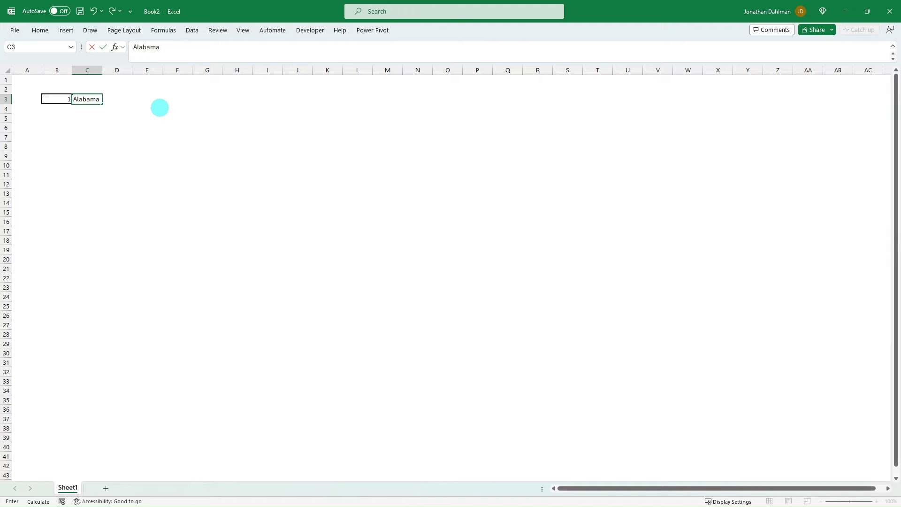
key("Return")
Step: Copy the seed and team pair in B3:C3 to rows 5, 7 and 9 of the same columns
key("Left")
key("Up")
key("shift+Right")
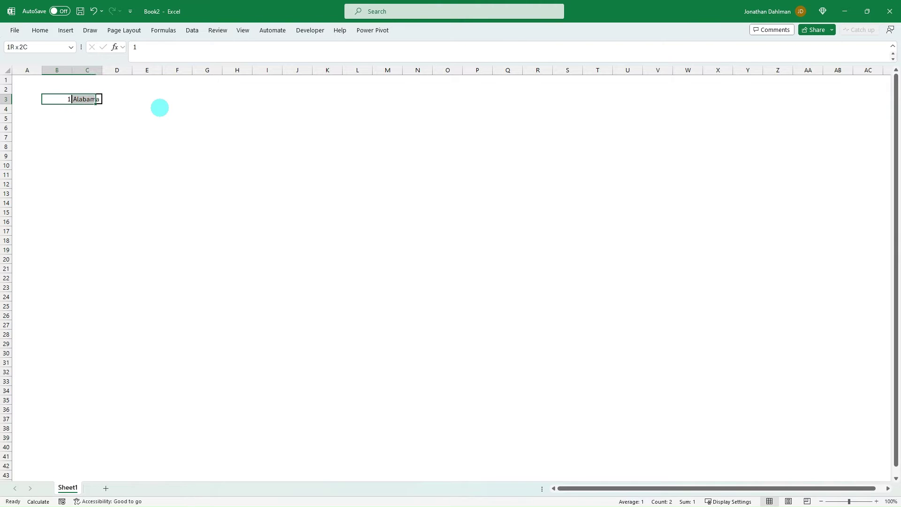
key("ctrl+c")
key("Down")
key("Down")
key("ctrl+v")
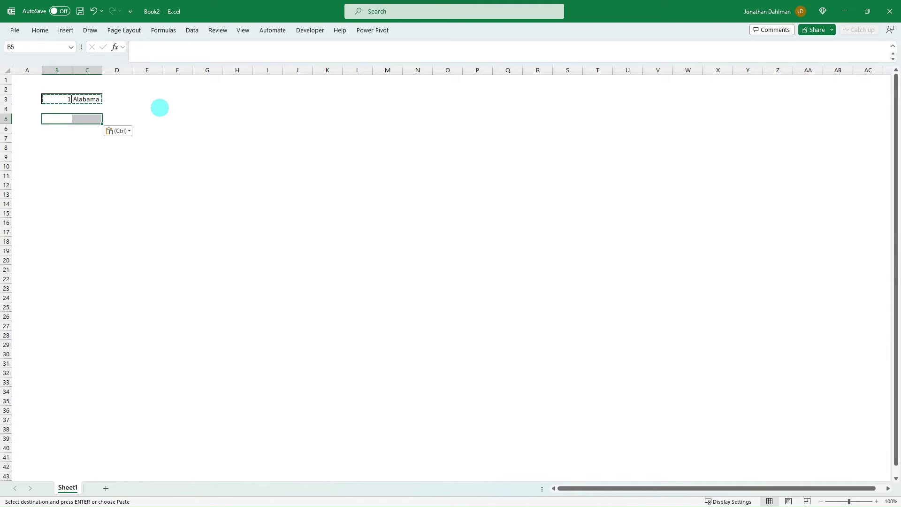
key("Down")
key("Down")
key("ctrl+v")
key("Down")
key("Down")
key("ctrl+v")
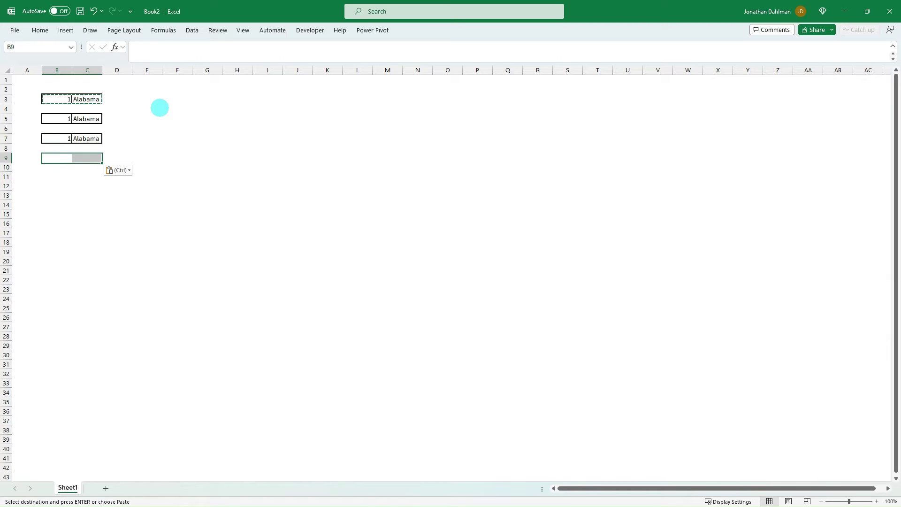
key("Down")
key("Down")
key("Down")
key("ctrl+v")
key("ctrl+z")
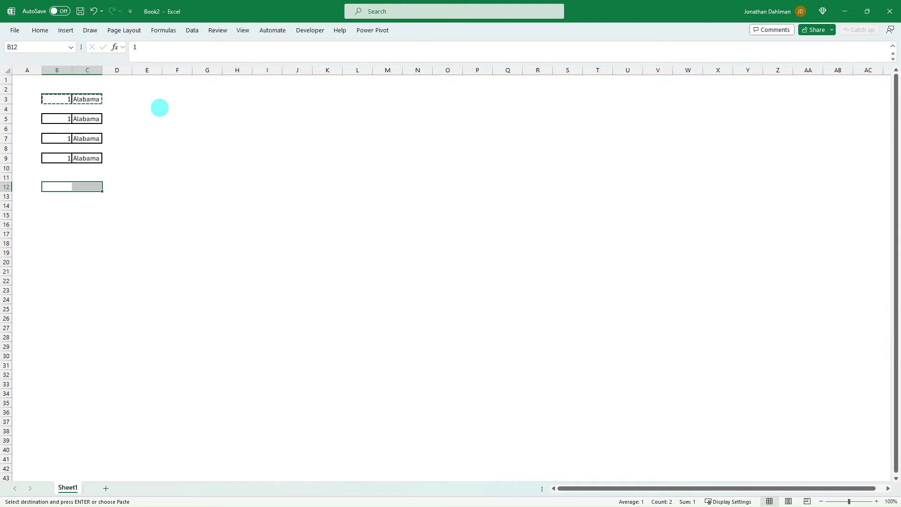
Step: Paste the copied seed and team pair into every second row of columns B and C from row 11 through row 33
key("Up")
key("ctrl+v")
key("Down")
key("Down")
key("ctrl+v")
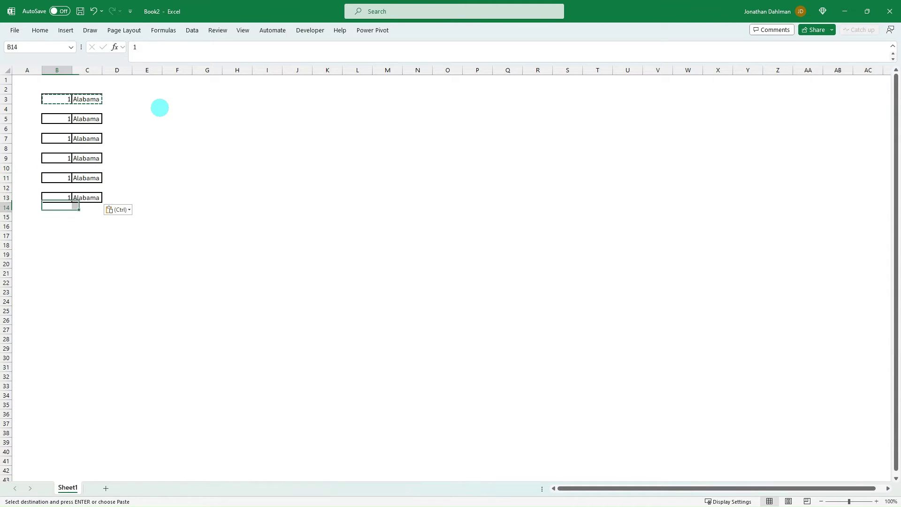
key("Down")
key("Down")
key("ctrl+v")
key("Down")
key("Down")
key("ctrl+v")
key("Down")
key("Down")
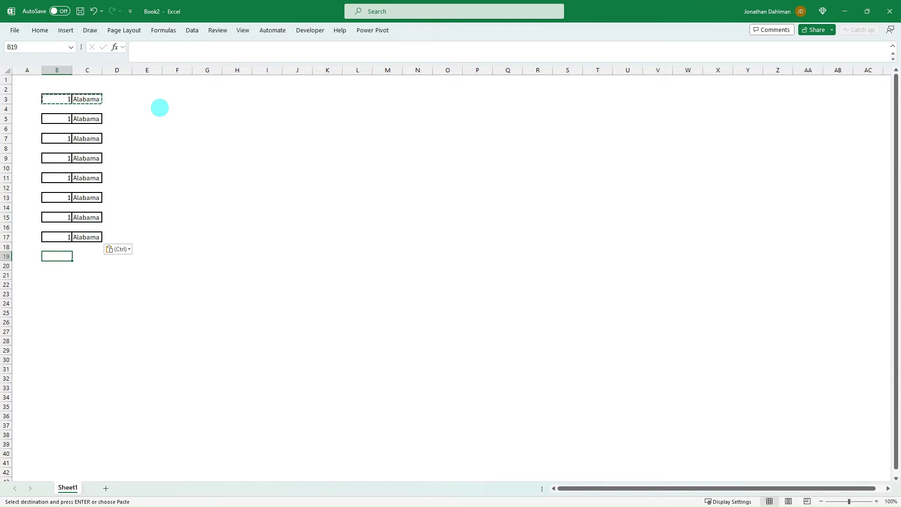
key("ctrl+v")
key("Down")
key("Down")
key("ctrl+v")
key("Down")
key("Down")
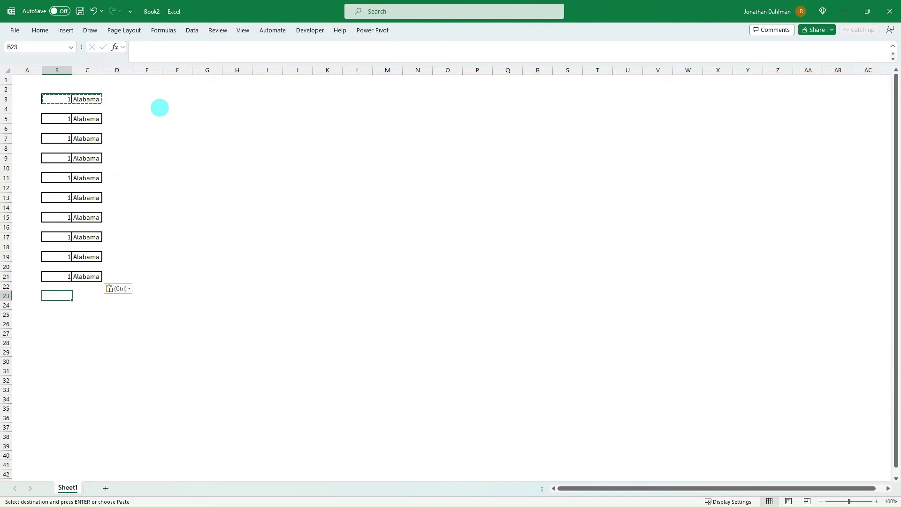
key("ctrl+v")
key("Down")
key("Down")
key("ctrl+v")
key("Down")
key("Down")
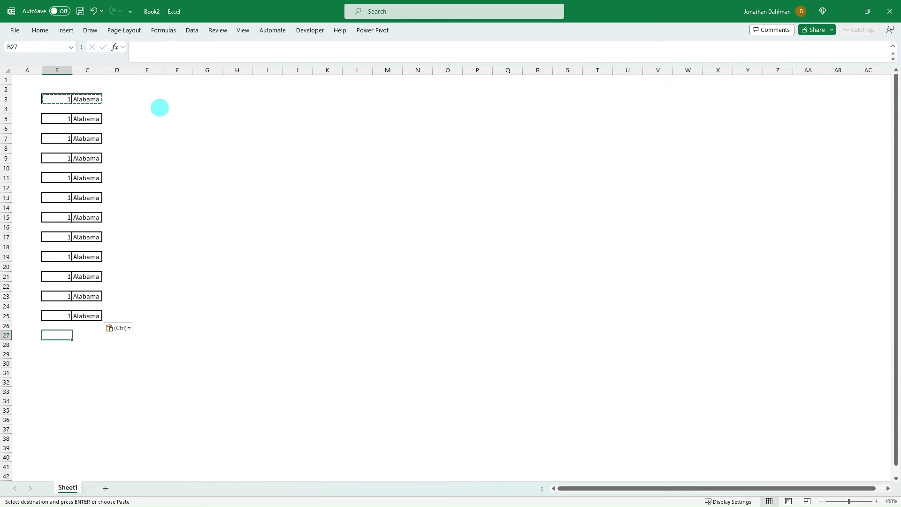
key("ctrl+v")
key("Down")
key("Down")
key("ctrl+v")
key("Down")
key("Down")
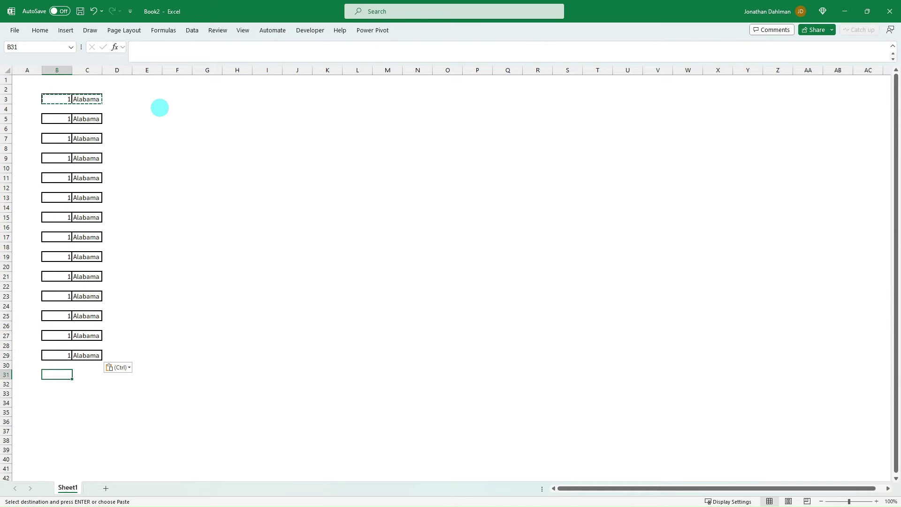
key("ctrl+v")
key("Down")
key("Down")
key("ctrl+v")
key("Escape")
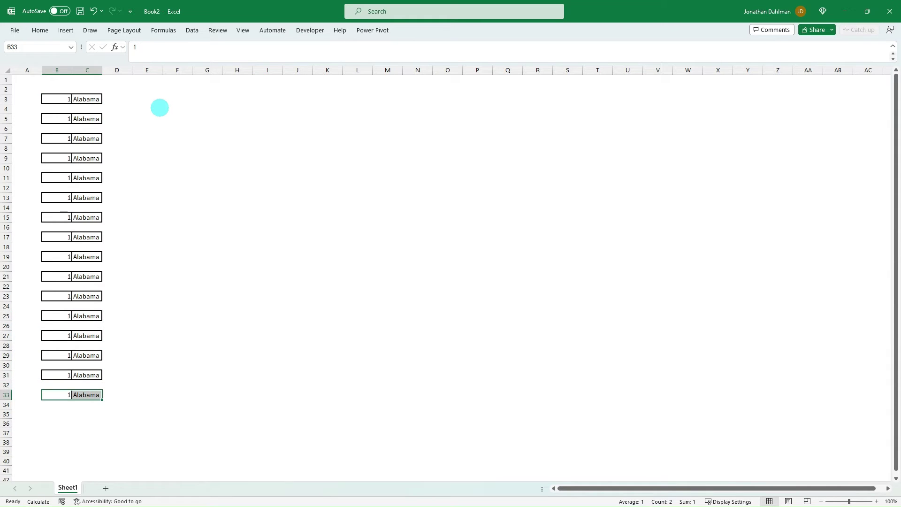
Step: Enter the seeds 16, 8, 9 and 5 in cells B5, B7, B9 and B11
left_click_drag(55, 99, 51, 396)
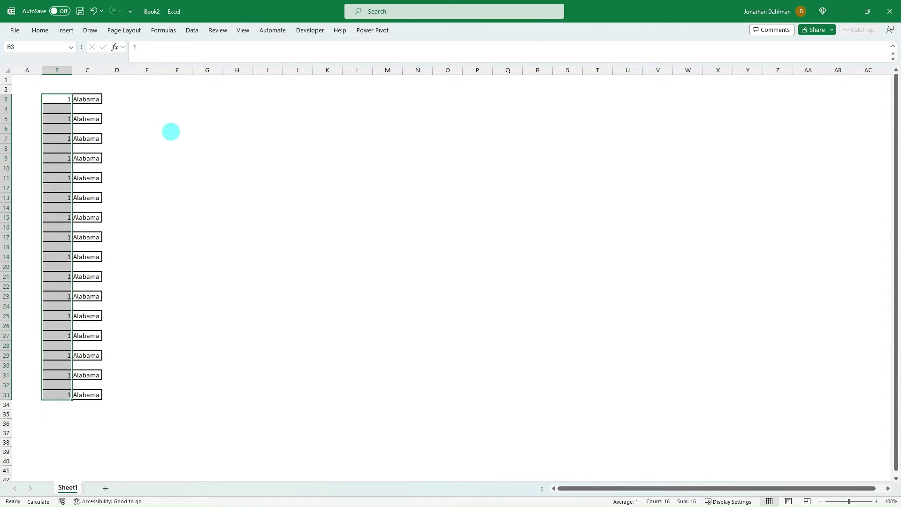
left_click(56, 118)
type("16")
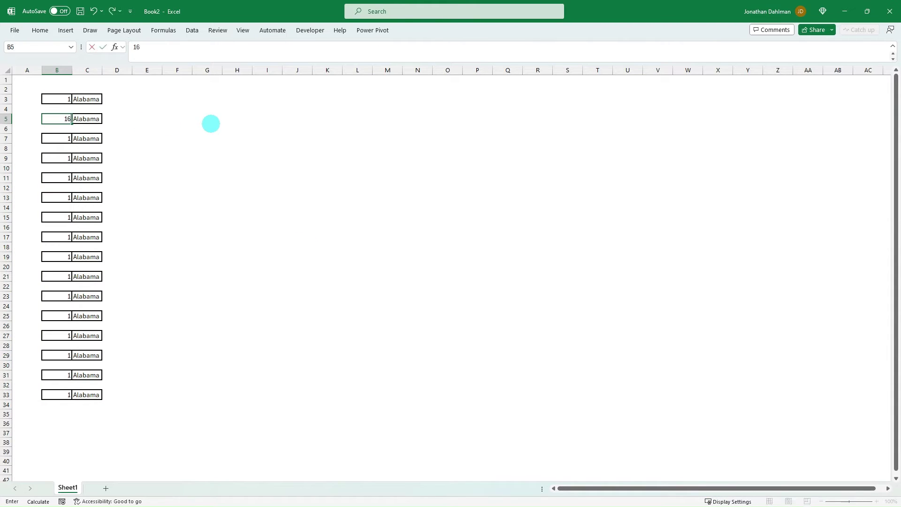
key("Return")
key("Return")
key("Return")
key("Return")
type("9")
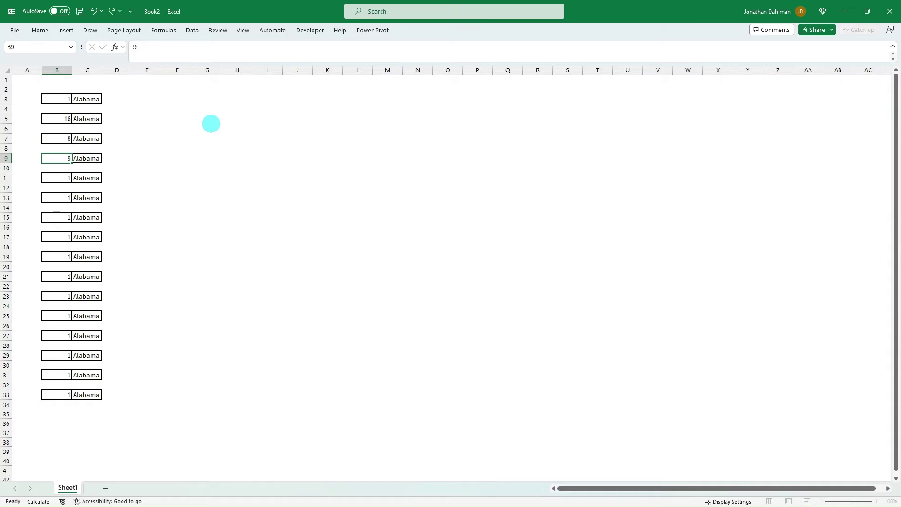
key("Return")
key("Return")
type("5")
key("Return")
key("Return")
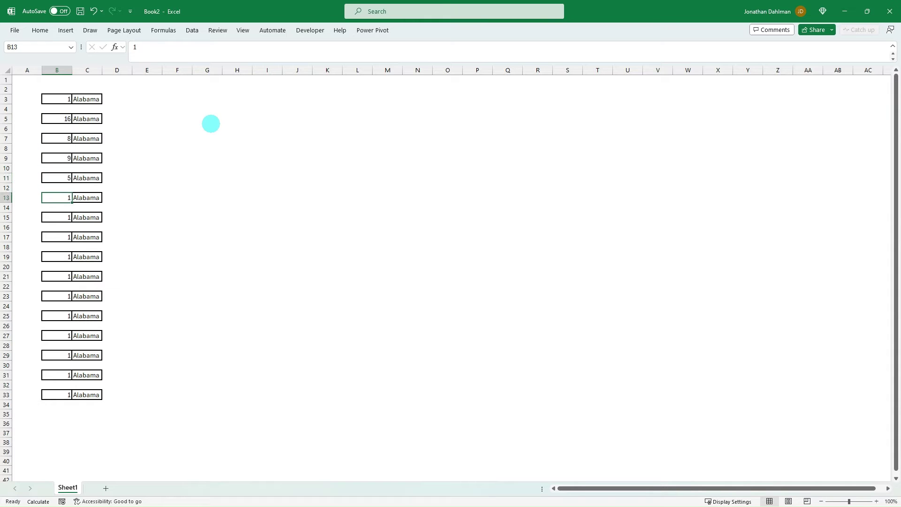
Step: Enter the seeds 12, 4, 13 and 6 in cells B13, B15, B17 and B19
type("12")
key("Return")
key("Return")
type("4")
key("Return")
key("Return")
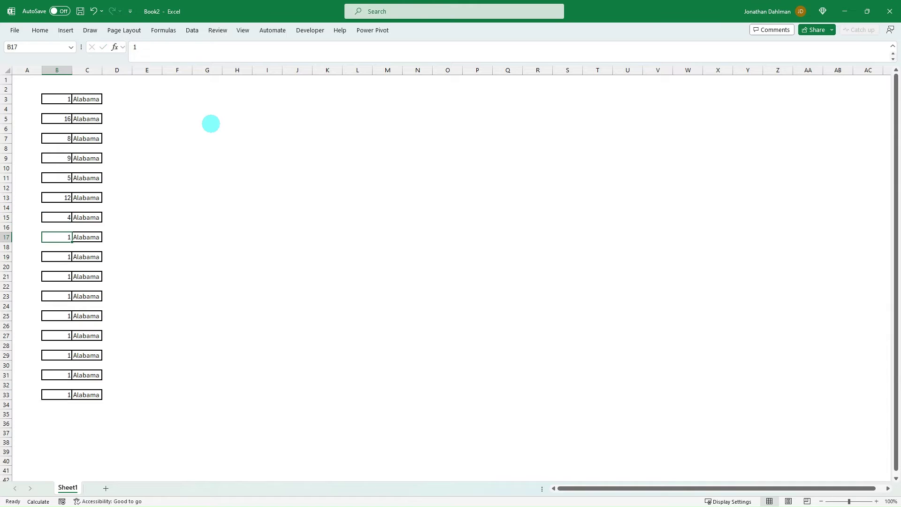
type("13")
key("Return")
key("Return")
type("6")
key("Return")
key("Return")
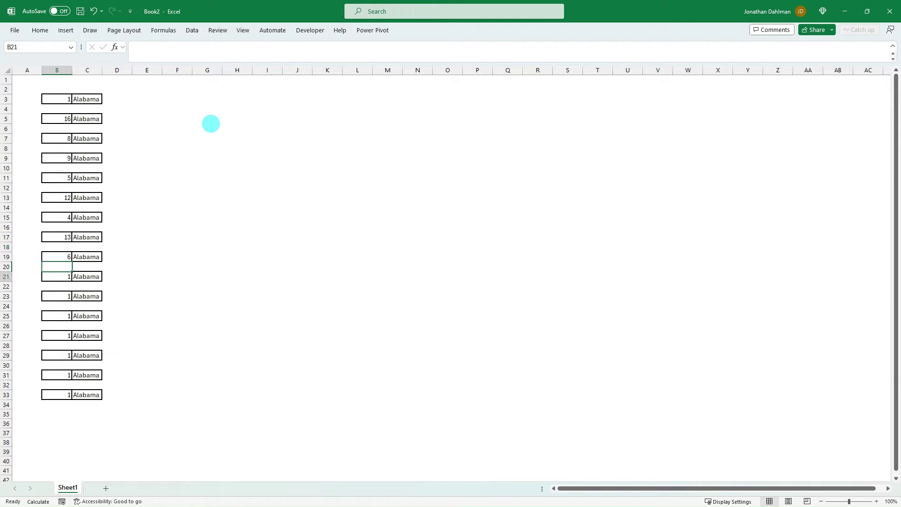
Step: Enter the seeds 11, 3 and 14 in cells B21, B23 and B25
type("11")
key("Return")
key("Return")
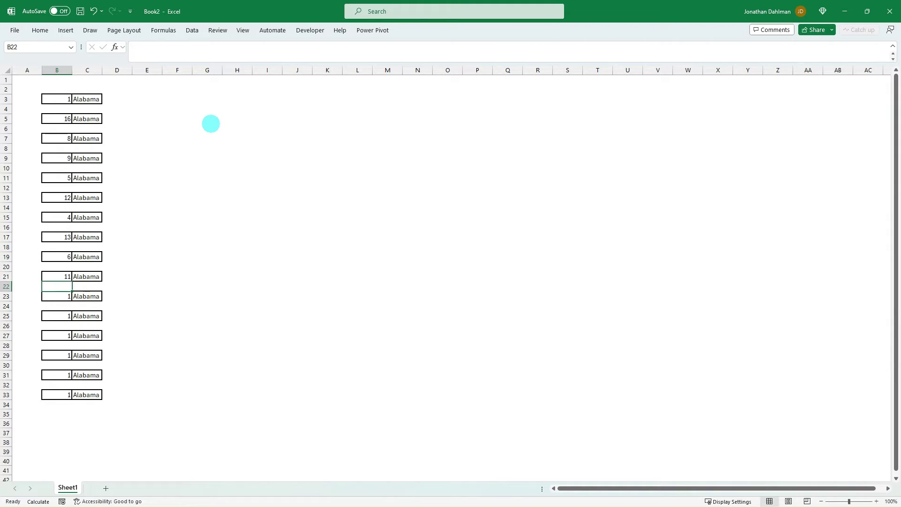
type("3")
key("Return")
key("Return")
type("14")
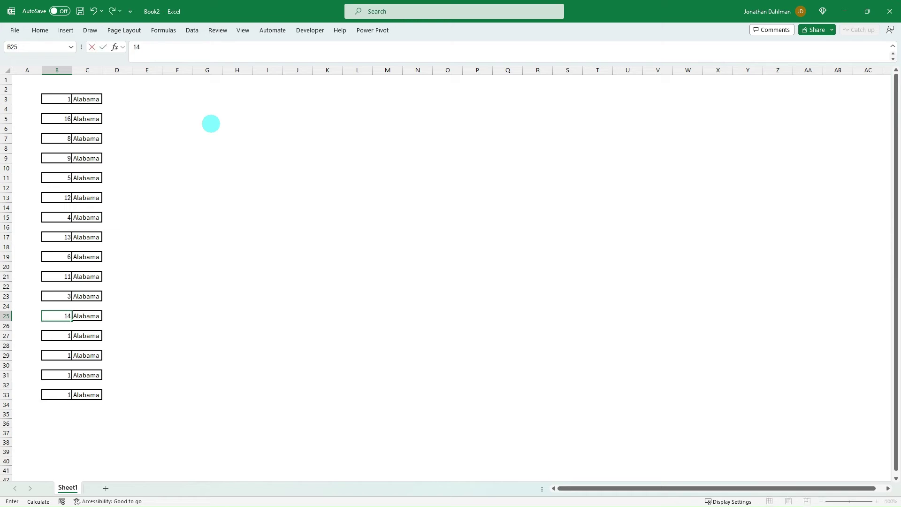
key("Return")
key("Return")
Step: Enter the seeds 7, 10, 2 and 15 in cells B27, B29, B31 and B33
type("7")
key("Return")
key("Return")
type("10")
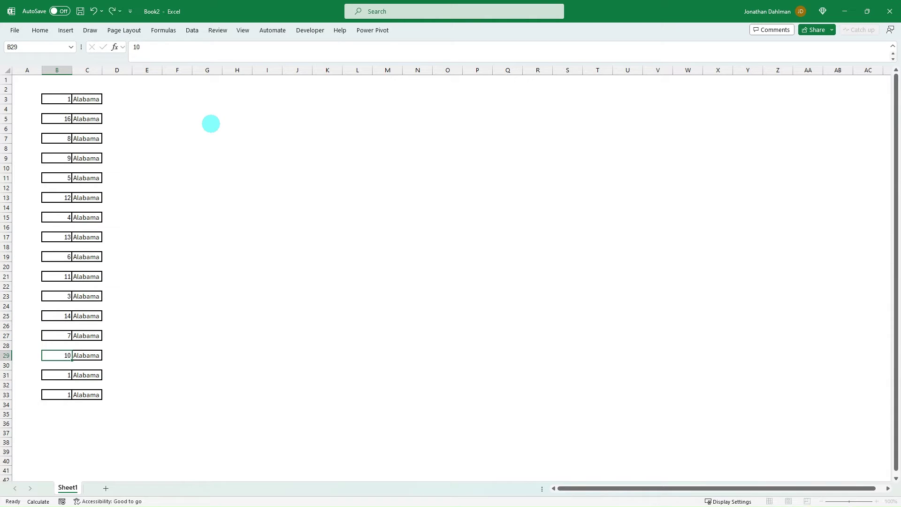
key("Return")
key("Return")
type("2")
key("Return")
key("Return")
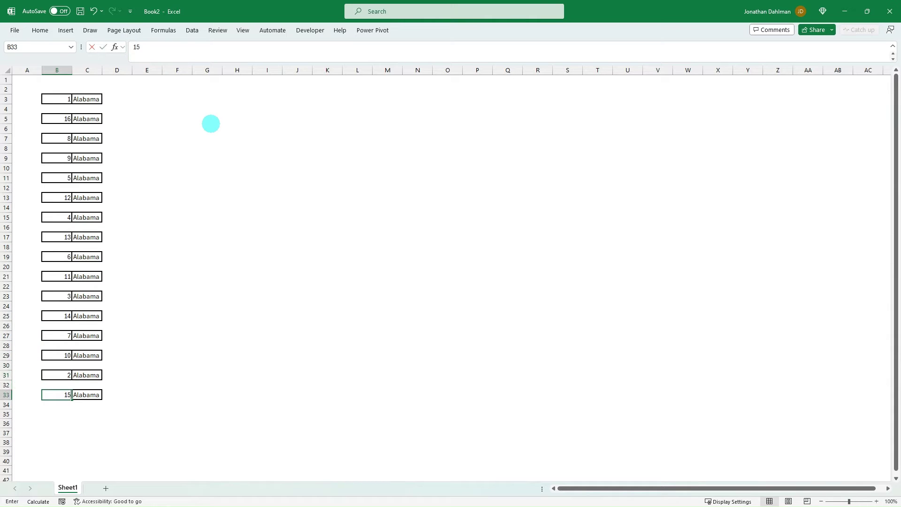
key("Tab")
Step: Clear the placeholder team names from C5:C33 while keeping the cell borders
key("shift+Page_Up")
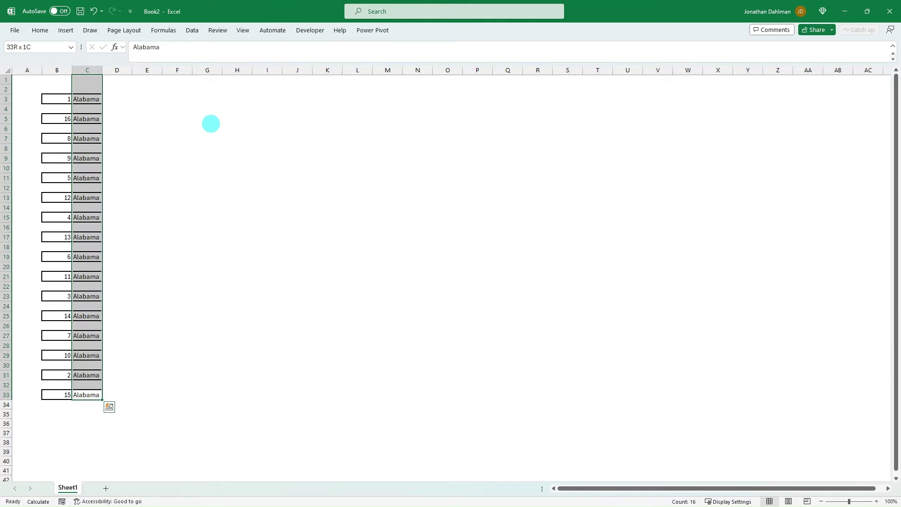
key("shift+Down")
key("shift+Down")
key("shift+Down")
key("shift+Down")
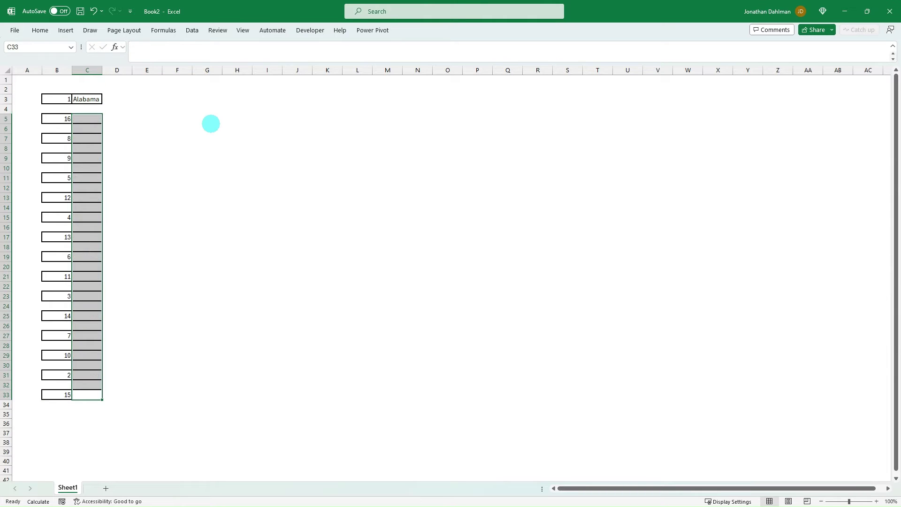
key("ctrl+z")
key("ctrl+Up")
key("Down")
key("Down")
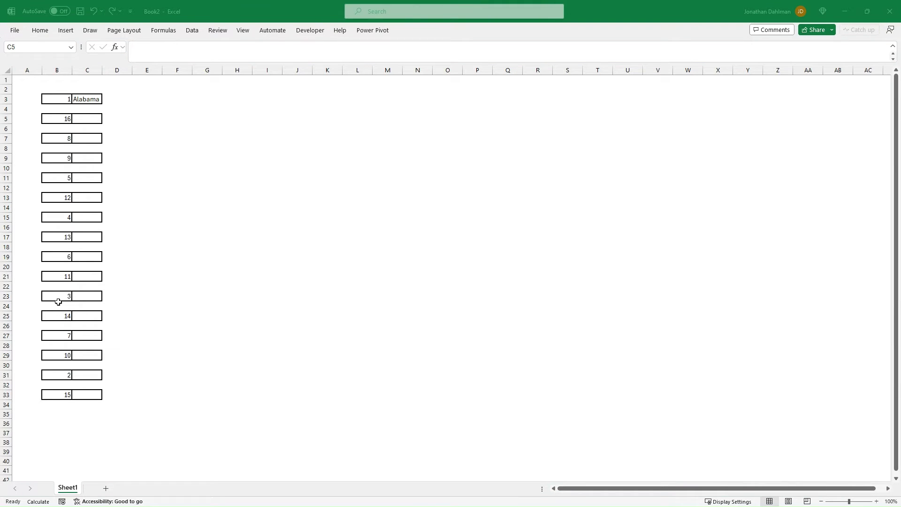
Step: Paste the copied list of region team names as values into C3:C33 and autofit column C to the names
key("ctrl+c")
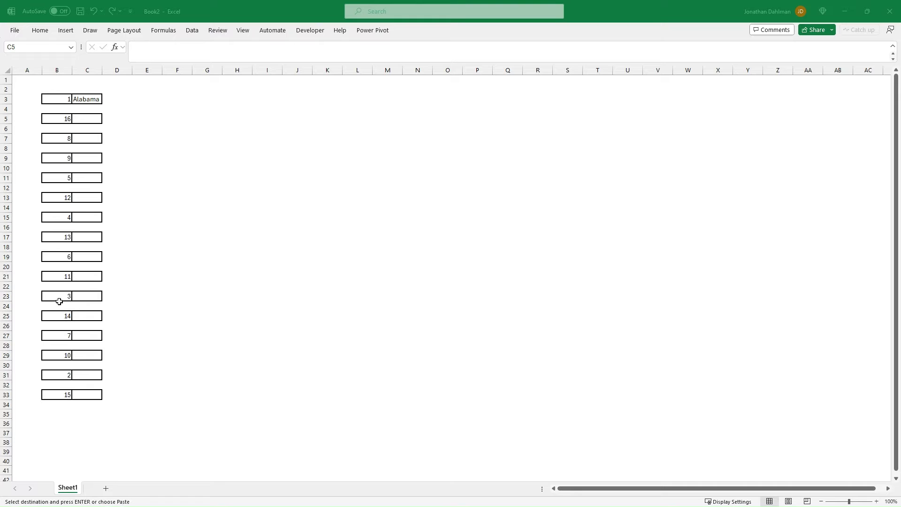
left_click(87, 97)
key("alt+e")
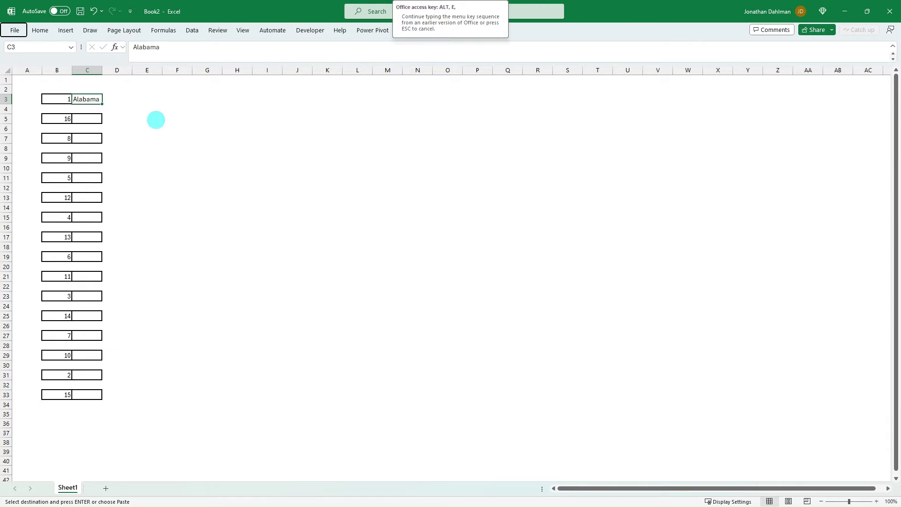
key("s")
key("v")
key("Return")
key("Escape")
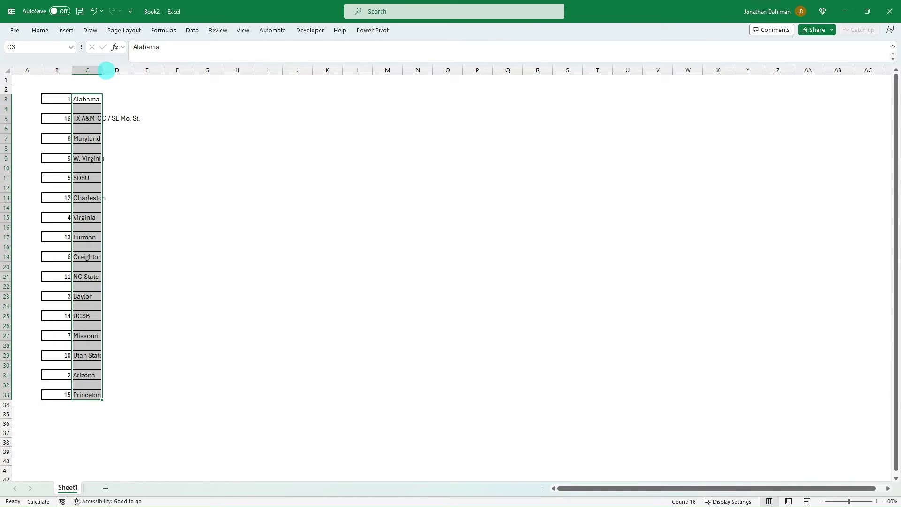
double_click(103, 70)
left_click(210, 147)
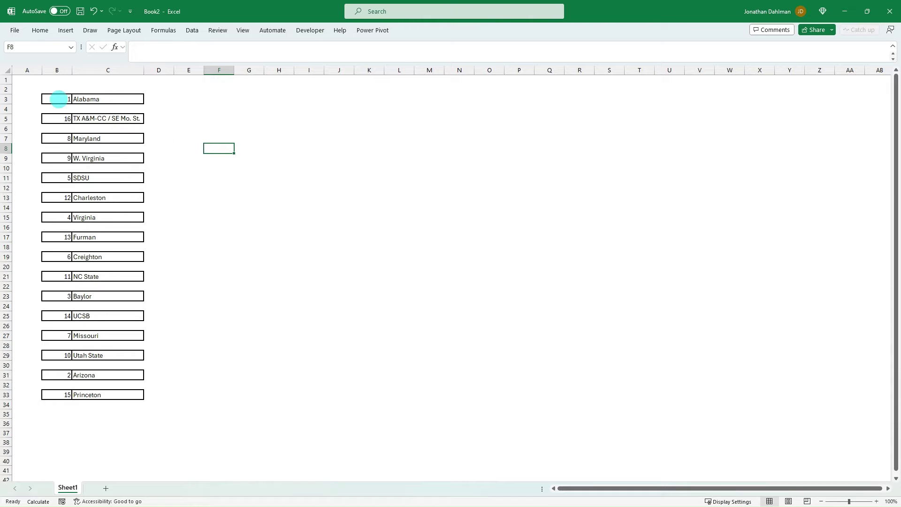
Step: Copy the seed and team pair B3:C3 to D4:E4 and clear the pasted contents, keeping the borders
left_click_drag(57, 99, 95, 99)
key("ctrl+c")
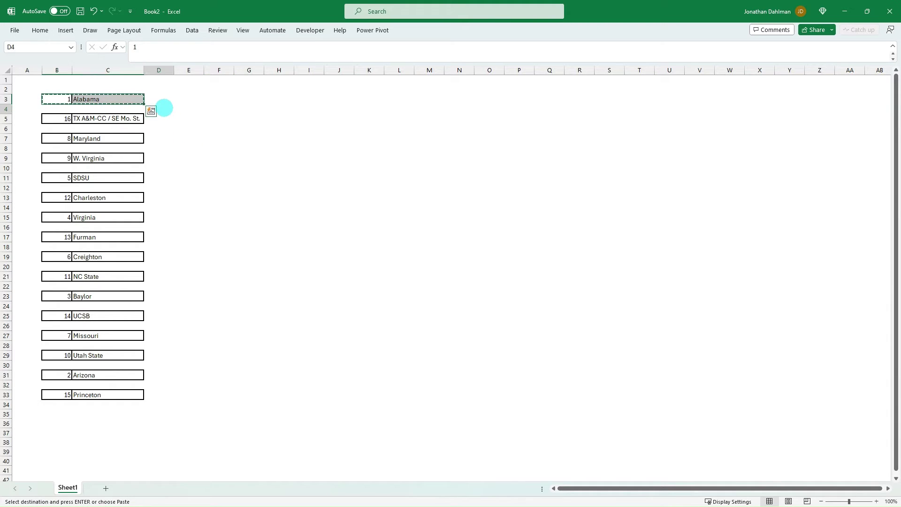
left_click(162, 108)
key("ctrl+v")
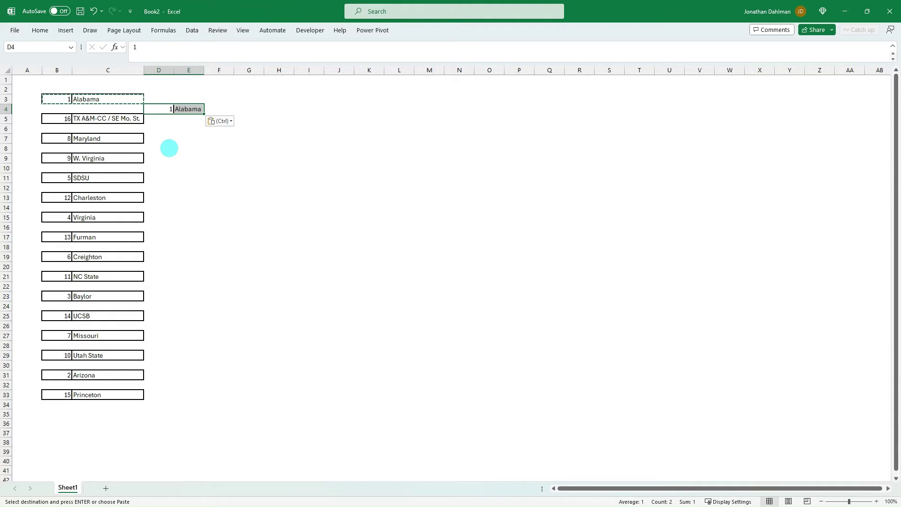
key("Escape")
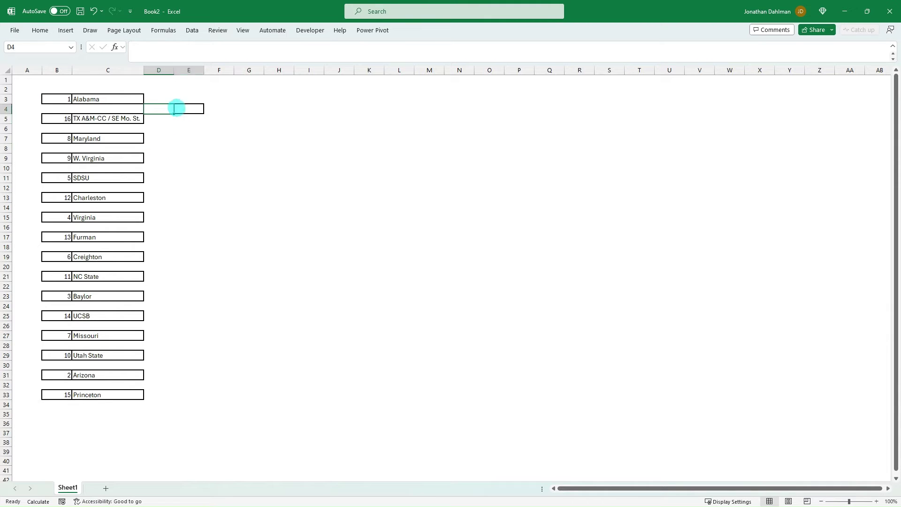
Step: Copy the empty bordered pair D4:E4 to rows 8, 12, 16 and 20 of columns D and E
key("ctrl+c")
left_click(152, 147)
key("ctrl+v")
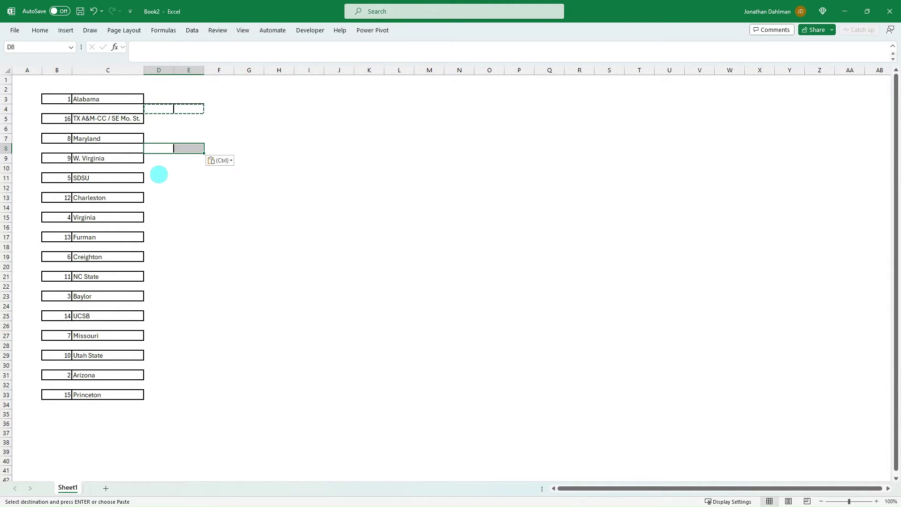
left_click(154, 187)
key("ctrl+v")
left_click(155, 228)
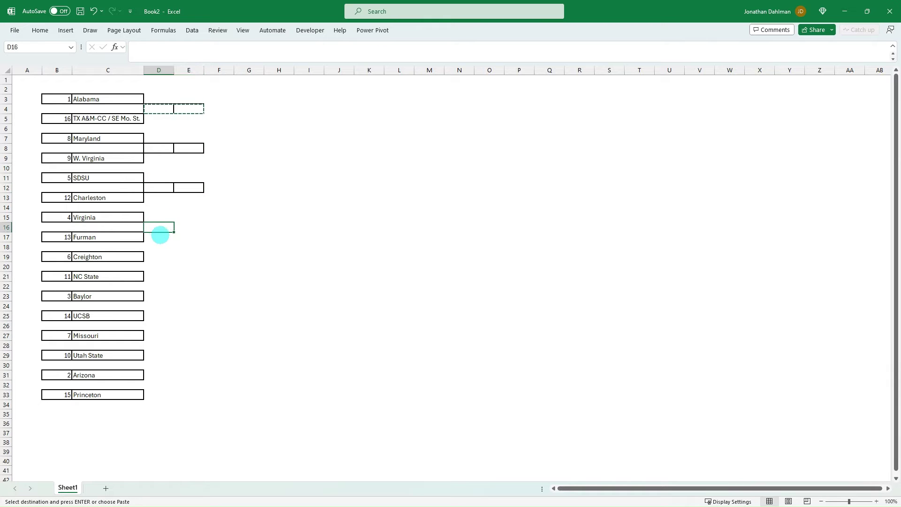
key("ctrl+v")
left_click(155, 266)
key("ctrl+v")
Step: Paste the empty bordered pair into rows 24, 28 and 32 of columns D and E
left_click(156, 304)
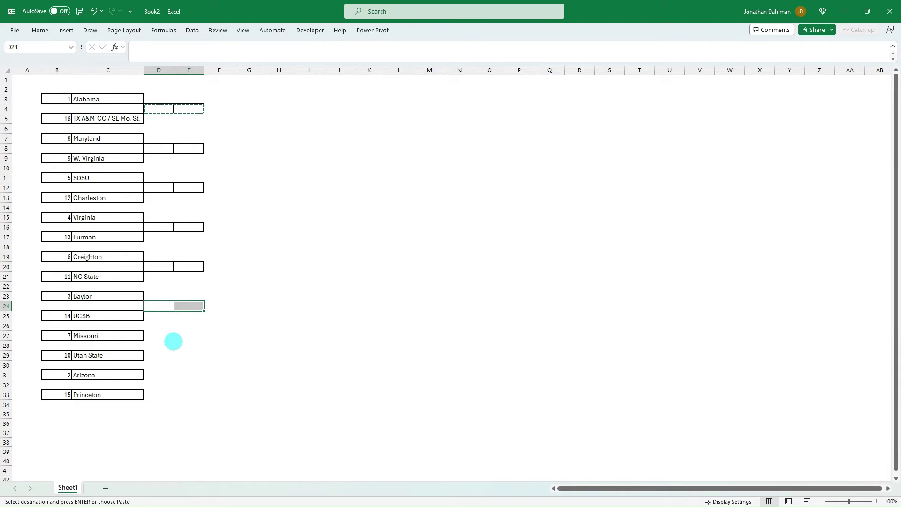
key("ctrl+v")
left_click(152, 336)
key("ctrl")
key("ctrl")
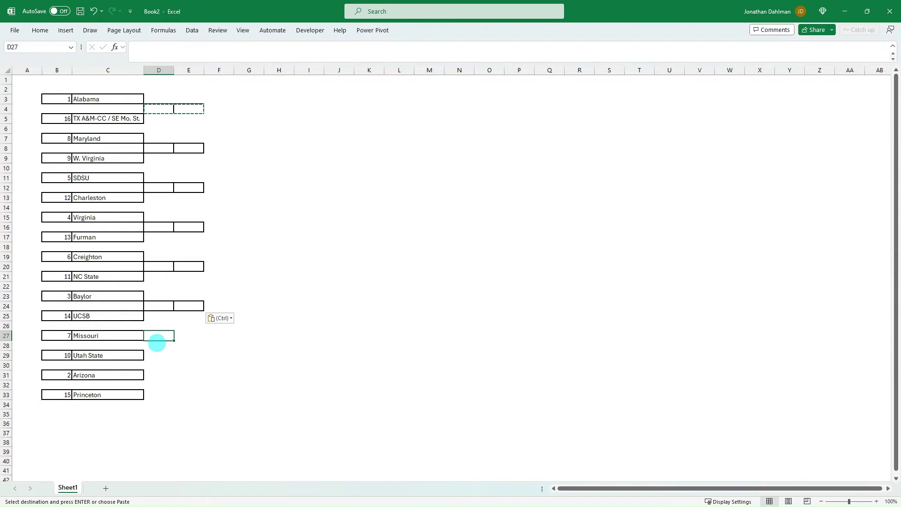
left_click(157, 345)
key("ctrl+v")
left_click(155, 384)
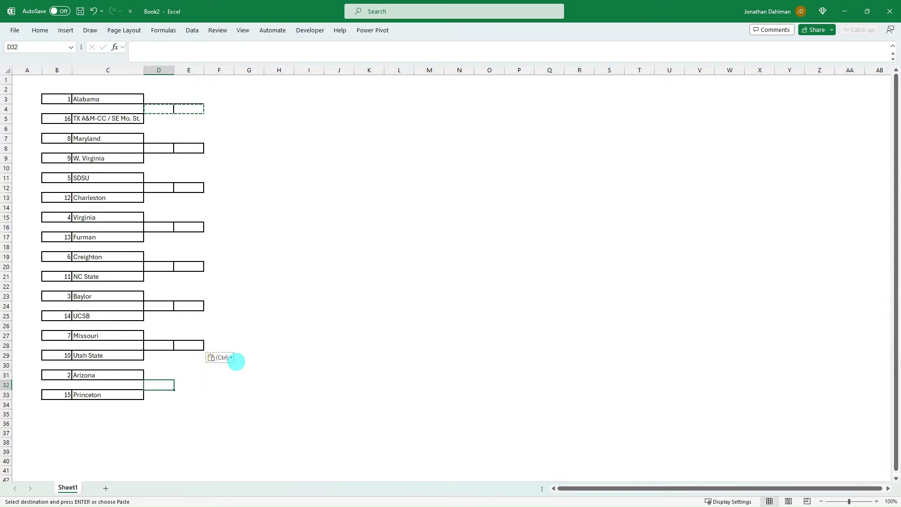
key("ctrl+v")
key("Escape")
Step: Narrow seed column B to a column width of 2.5
left_click(75, 70)
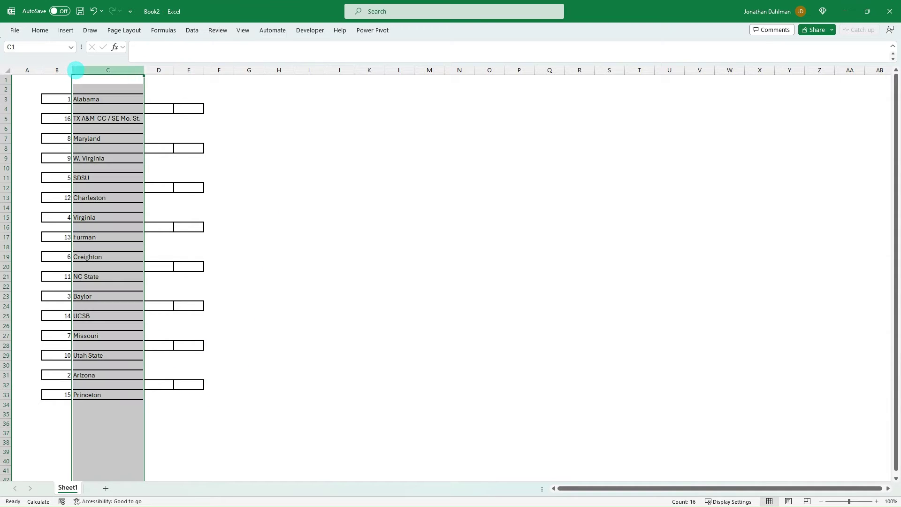
left_click(63, 70)
left_click_drag(72, 70, 52, 70)
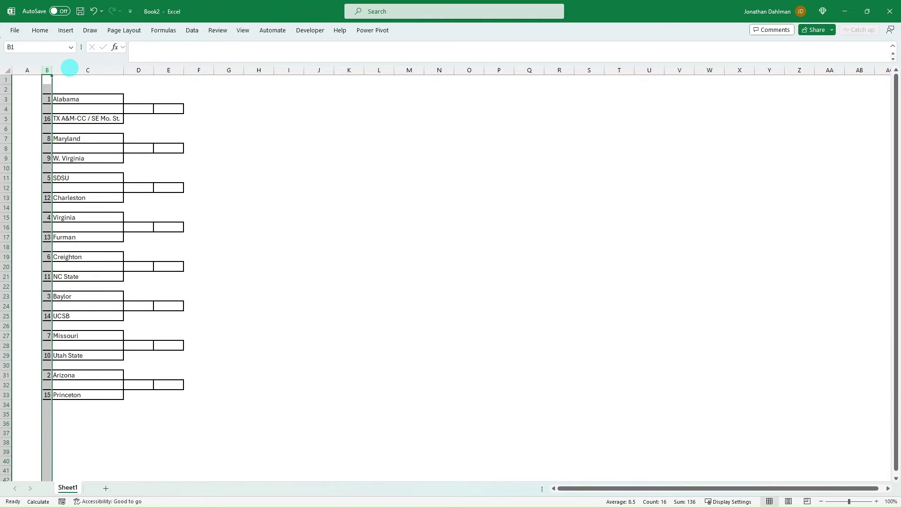
key("ctrl+c")
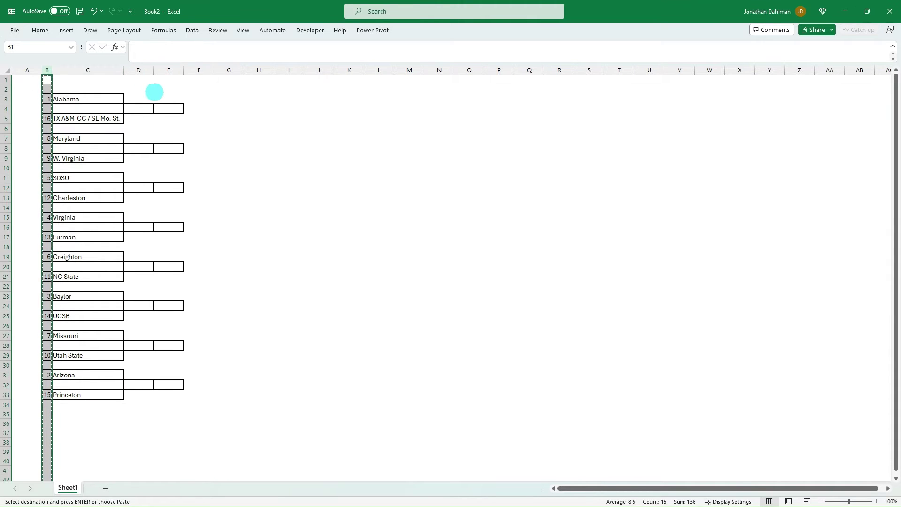
key("Escape")
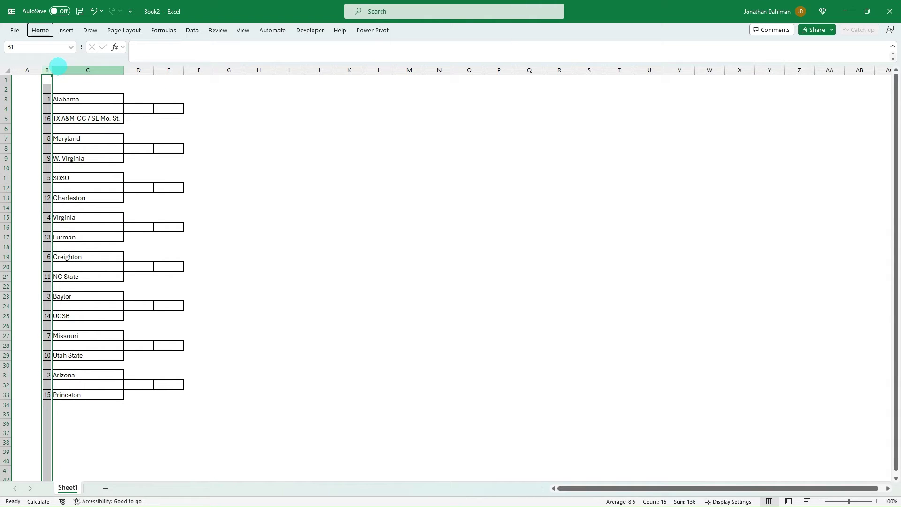
key("alt+h")
key("o")
key("w")
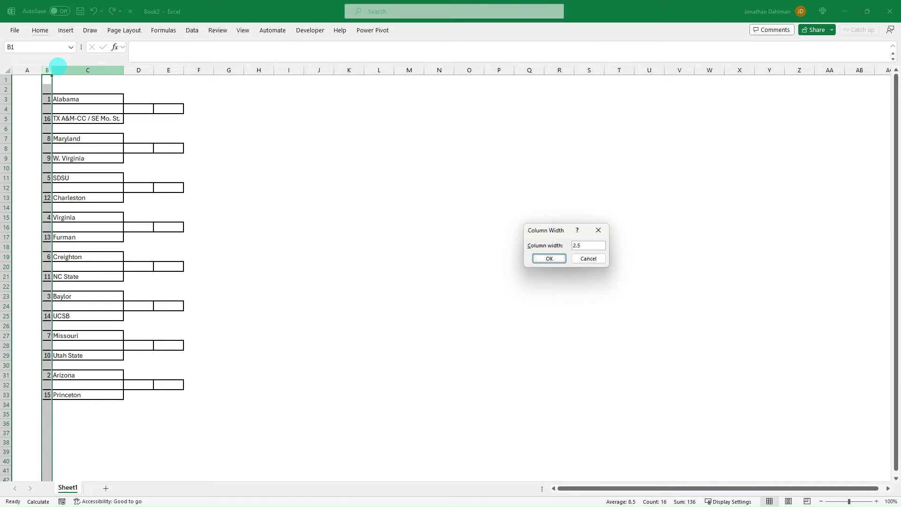
key("Return")
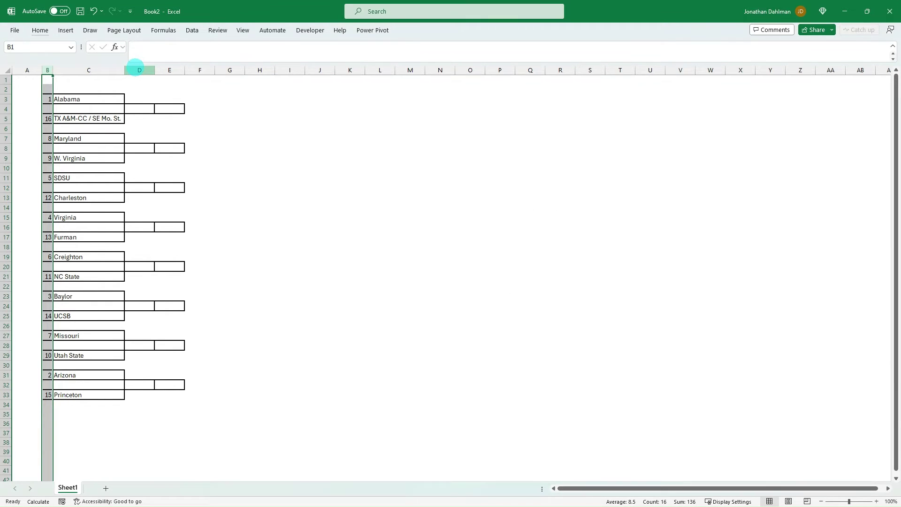
Step: Set the width of second-round seed column D to 2.5
left_click(140, 70)
key("alt+h")
type("ow")
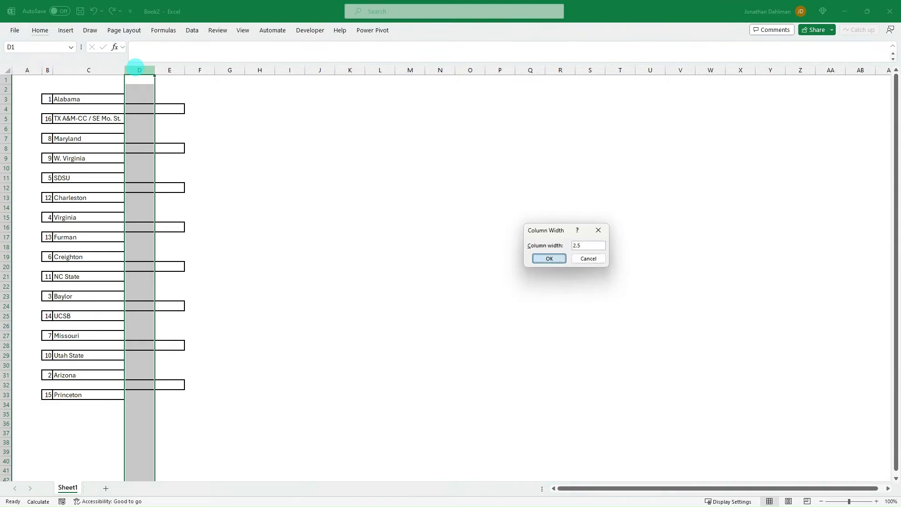
type("2,5")
key("Return")
Step: Copy the empty bordered pair D4:E4 into columns F and G at rows 6, 14, 22 and 30
left_click(237, 117)
left_click_drag(131, 109, 150, 108)
key("ctrl+c")
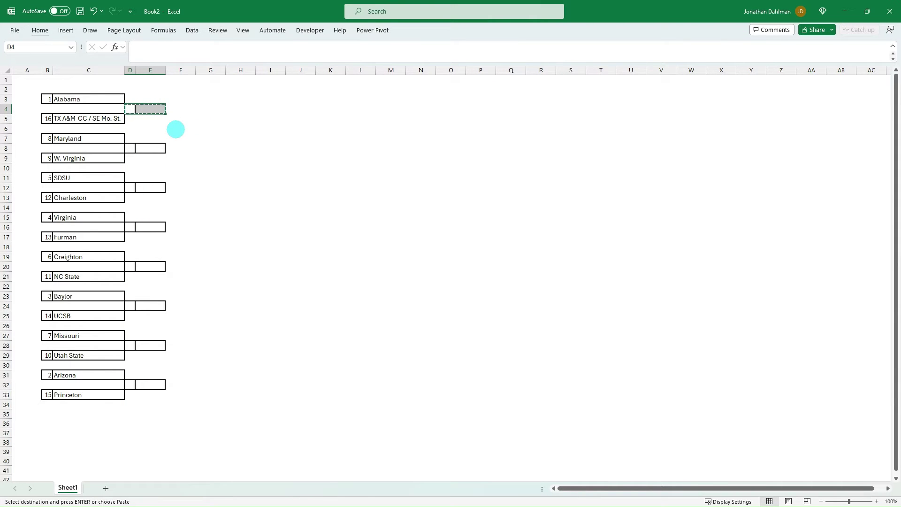
left_click(175, 130)
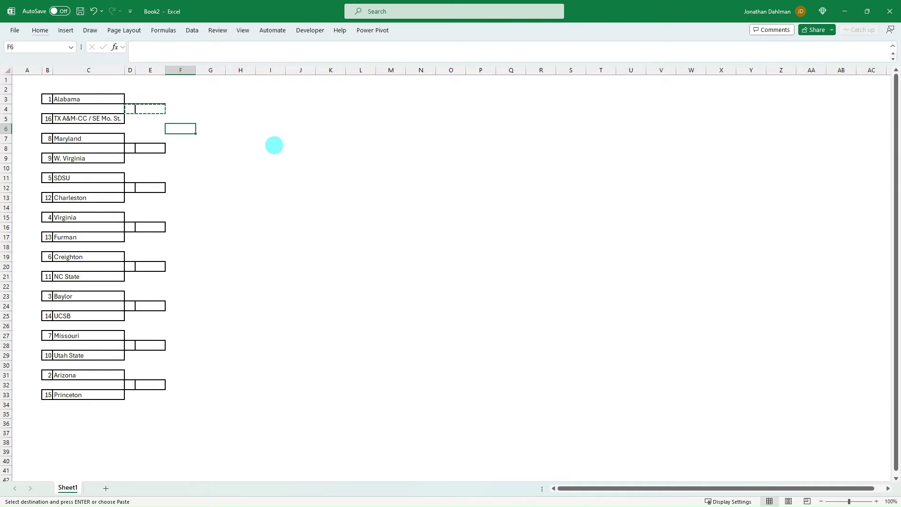
key("ctrl+v")
left_click(171, 207)
key("ctrl+v")
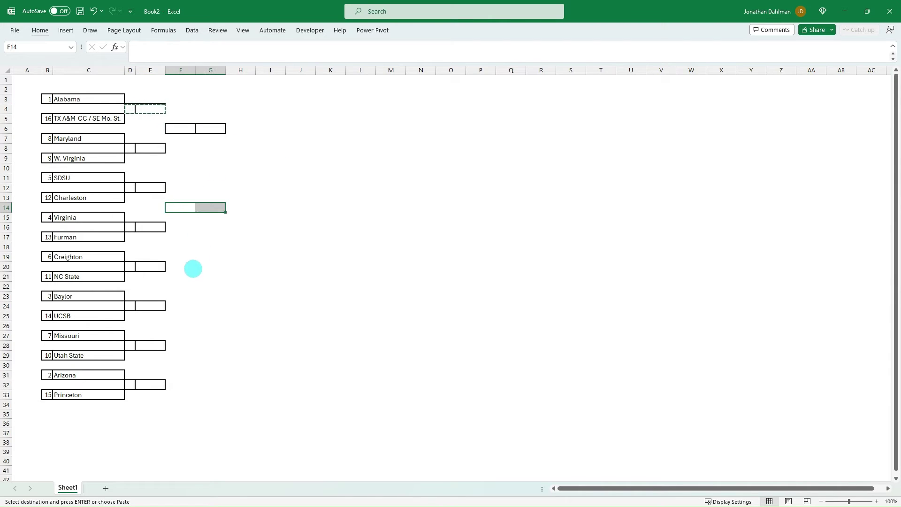
left_click(176, 286)
key("ctrl+v")
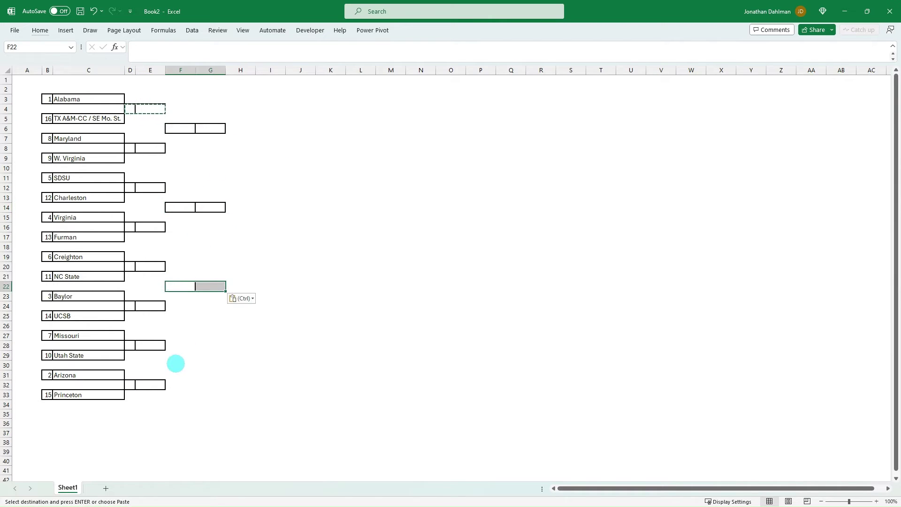
left_click(171, 362)
key("ctrl+v")
key("Escape")
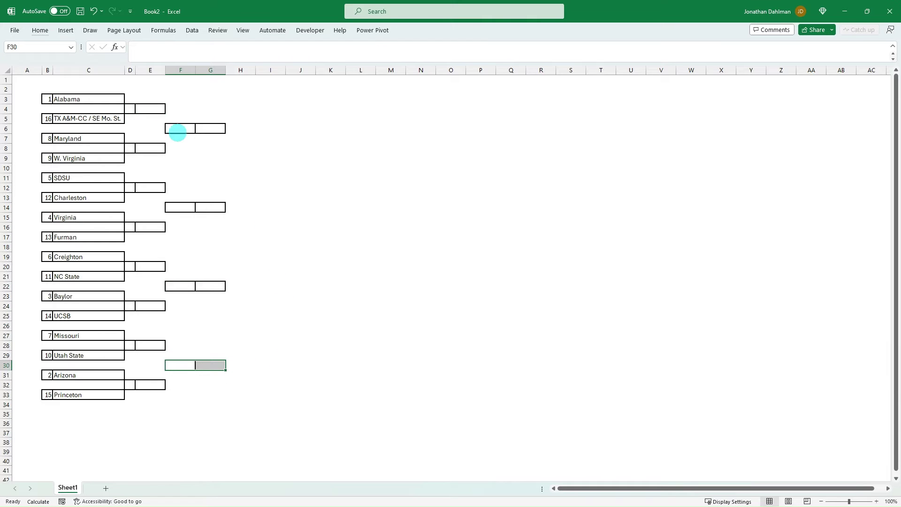
Step: Set the width of third-round seed column F to 2.5
left_click(178, 128)
key("alt+h")
type("ow")
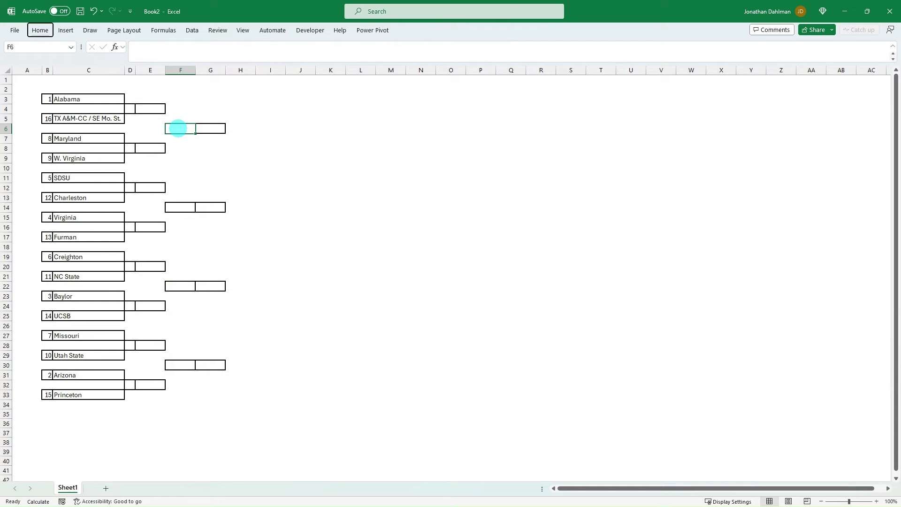
type("2.71")
key("Return")
left_click(345, 139)
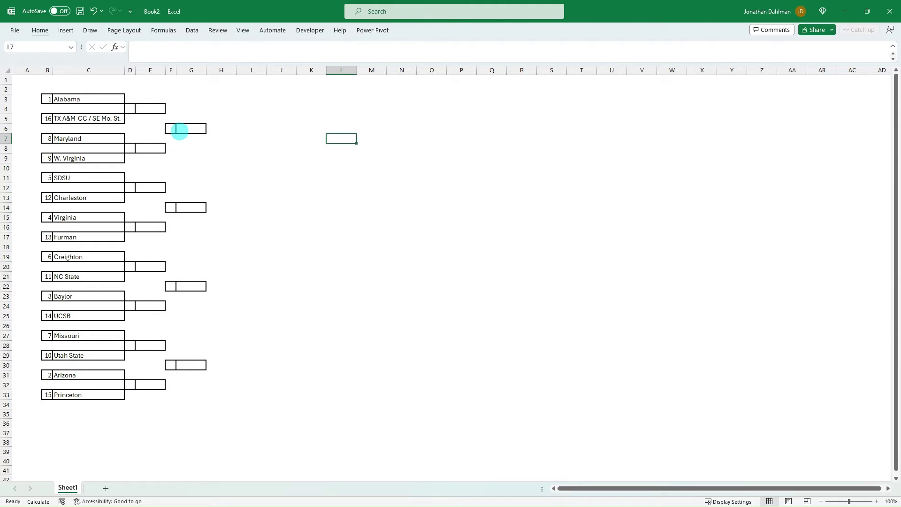
Step: Copy the bordered pair F6:G6 into columns H and I at rows 10 and 26
left_click_drag(170, 128, 185, 127)
key("ctrl+c")
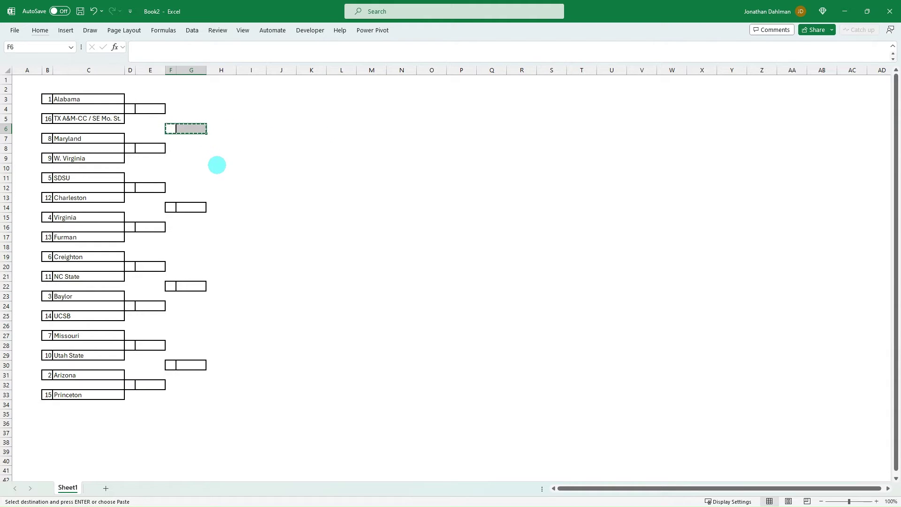
left_click(219, 167)
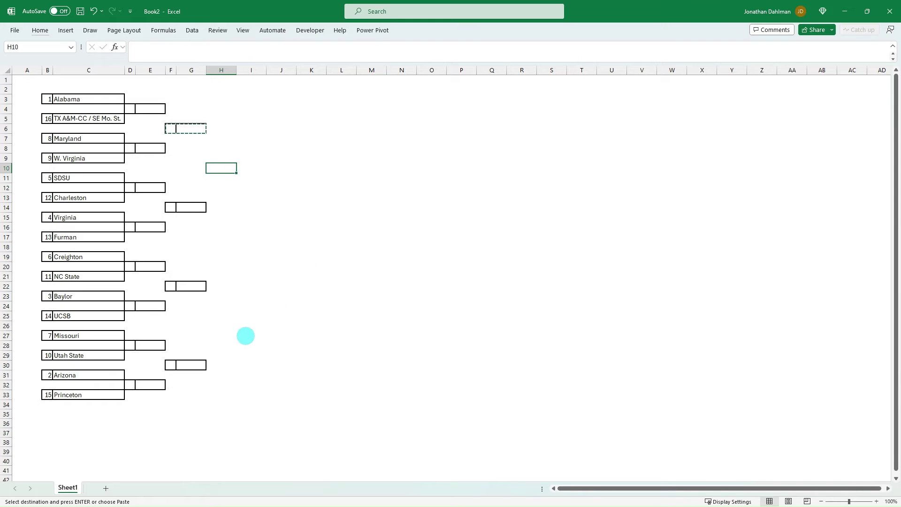
key("ctrl+v")
left_click_drag(212, 324, 251, 326)
key("ctrl+v")
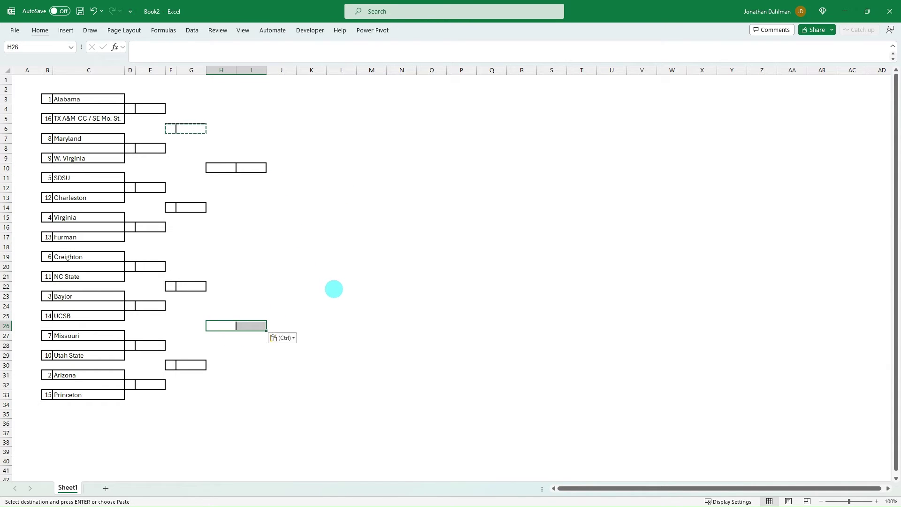
key("Escape")
Step: Set the width of fourth-round seed column H to 2.5
left_click(226, 324)
key("alt+h")
type("ow")
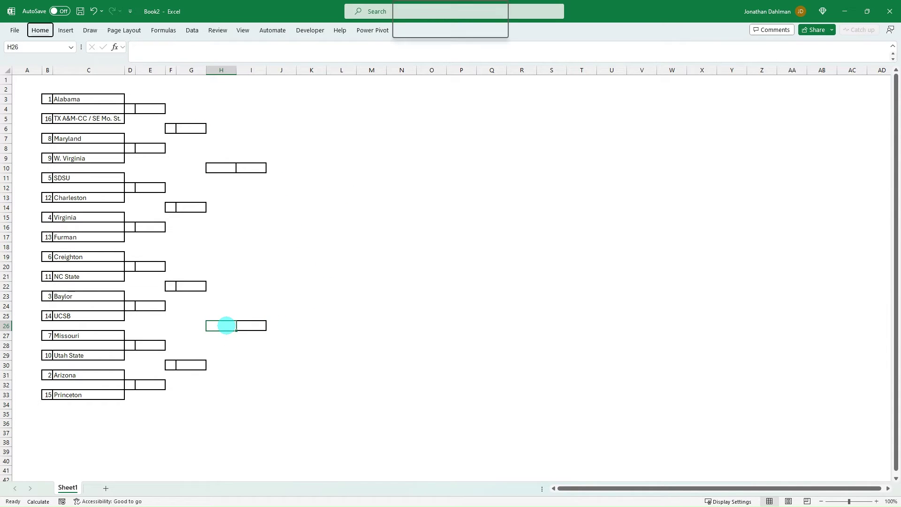
type("2.71")
key("Return")
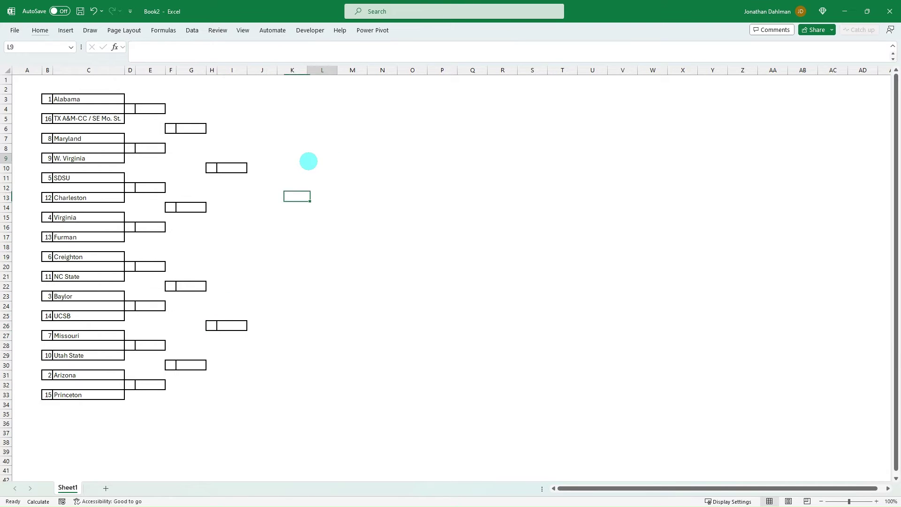
left_click(310, 159)
Step: Copy the bordered pair H10:I10 to J18:K18 for the region winner's slot
left_click_drag(211, 168, 232, 165)
key("ctrl+c")
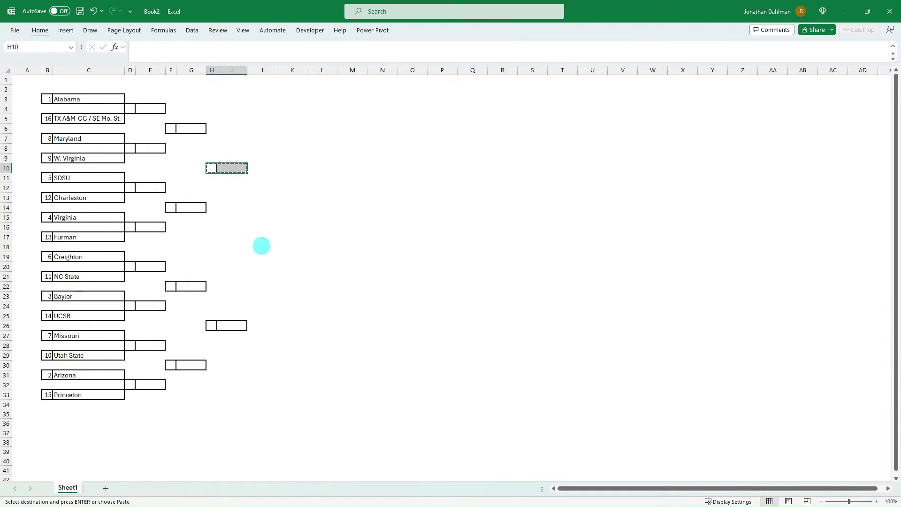
left_click_drag(262, 247, 300, 248)
key("Return")
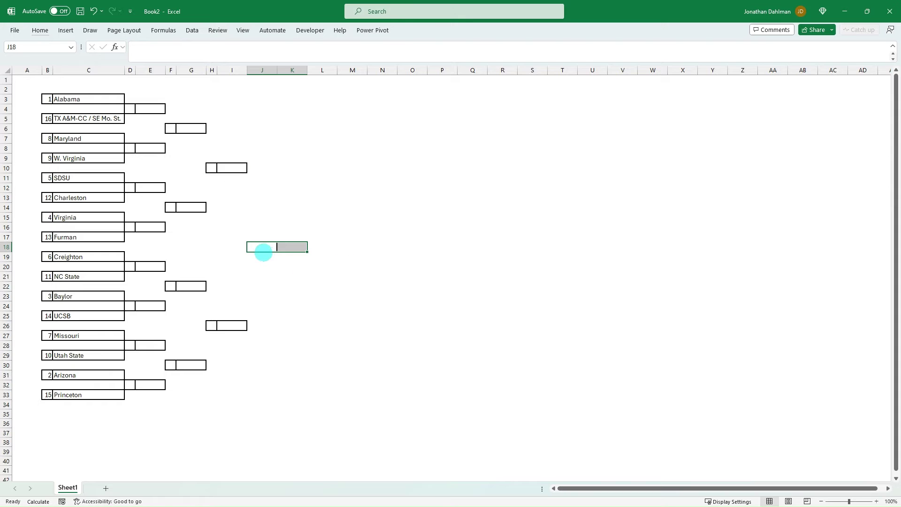
Step: Narrow the region winner's seed column J to a width of 2.5
left_click(267, 247)
key("alt+h")
type("ow")
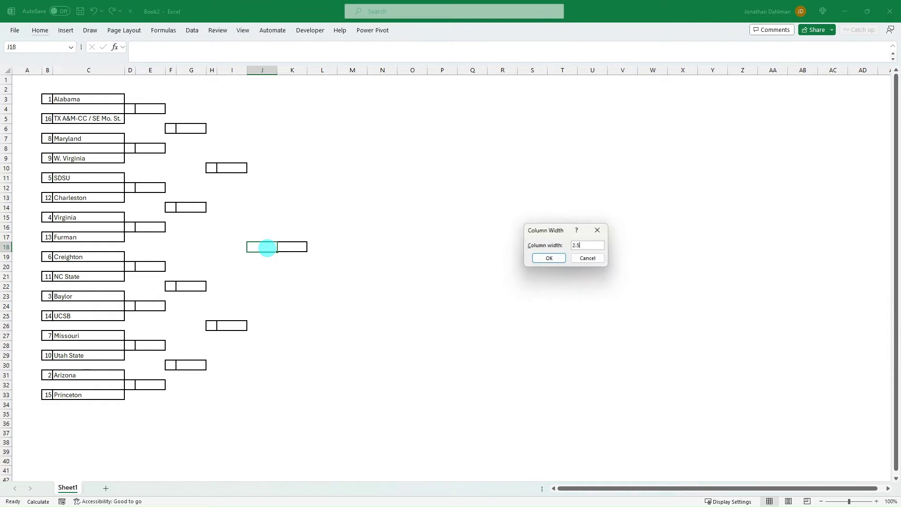
type("2.71")
key("Return")
left_click(295, 140)
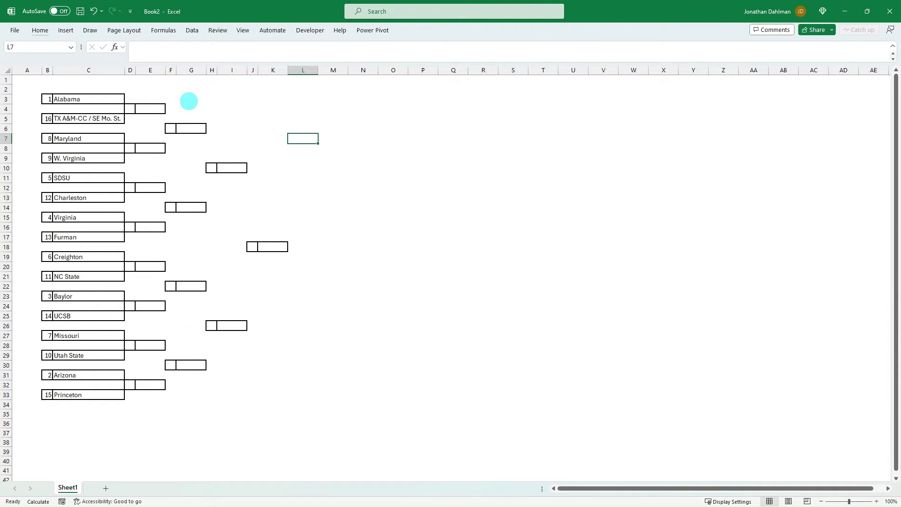
Step: Draw medium solid vertical border lines along column E's right edge, joining the second-round slots in pairs
left_click(40, 30)
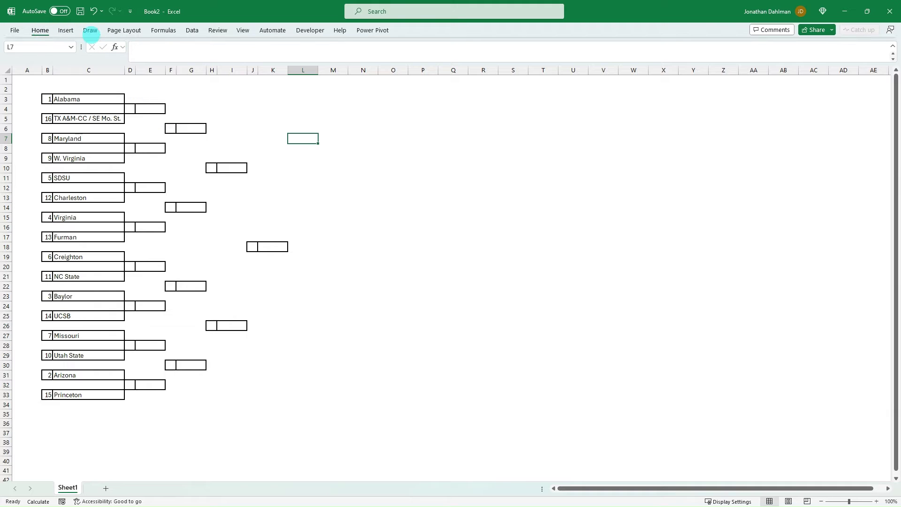
left_click(149, 63)
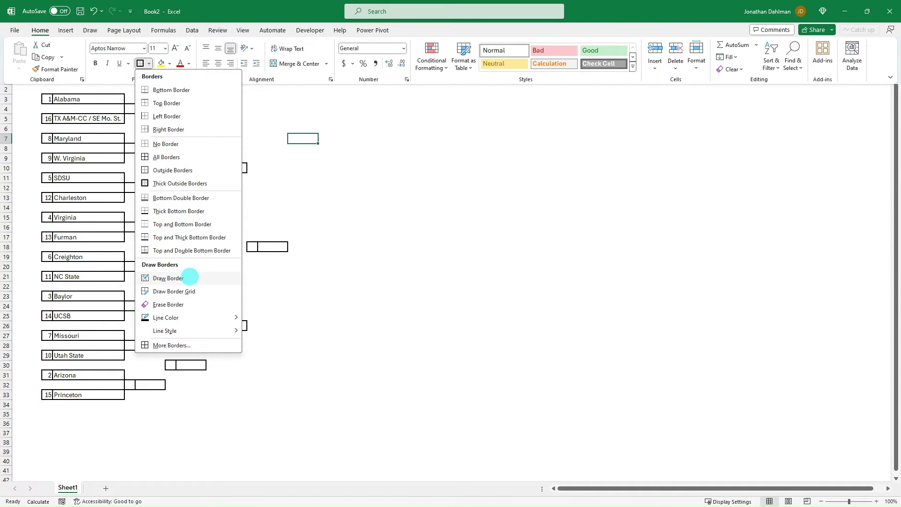
left_click(189, 277)
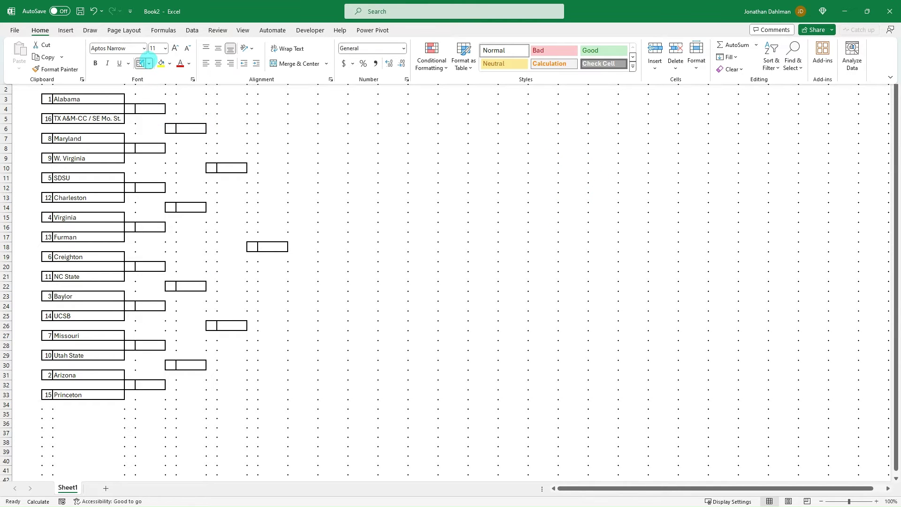
left_click(149, 62)
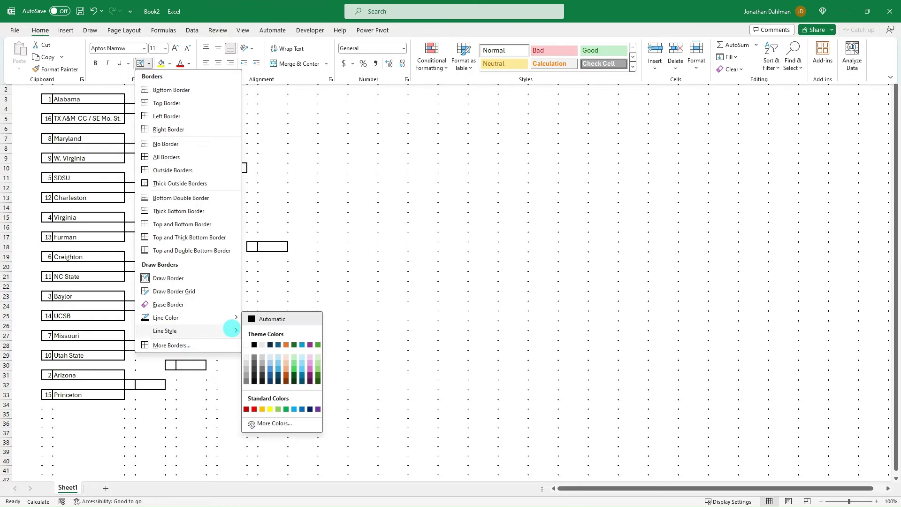
mouse_move(232, 330)
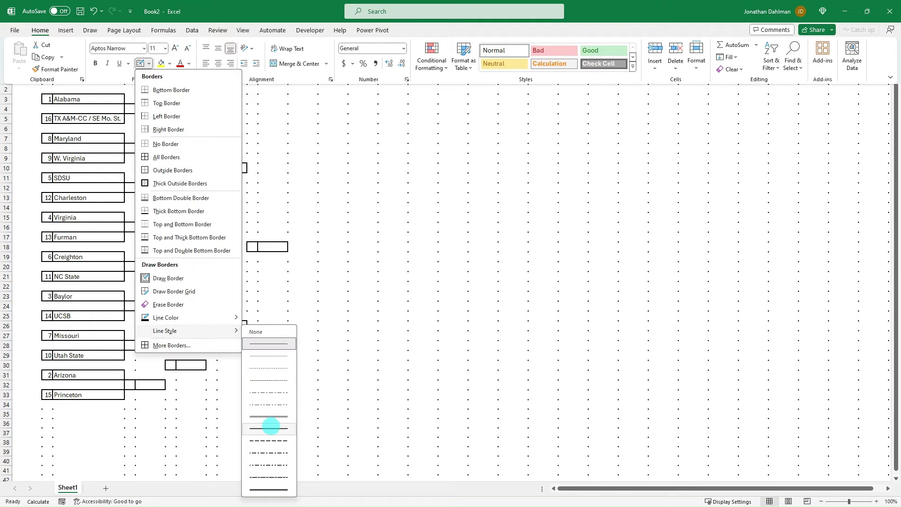
left_click(267, 426)
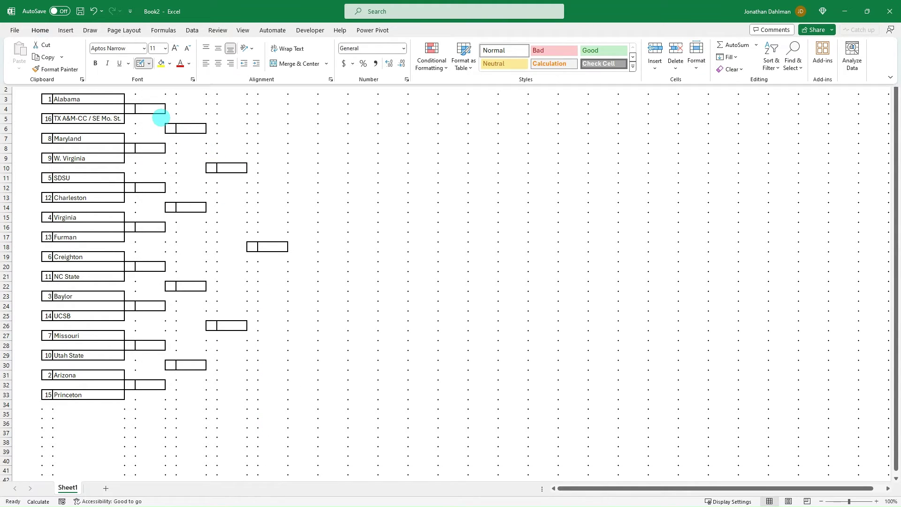
left_click(162, 118)
mouse_move(162, 118)
left_mouse_down()
mouse_move(175, 123)
mouse_move(167, 150)
left_mouse_up()
left_click_drag(166, 183, 171, 188)
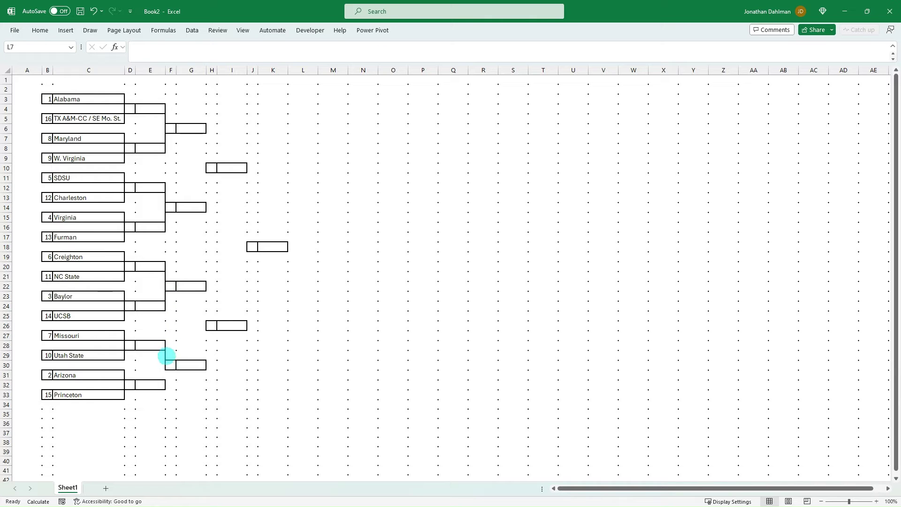
Step: Draw vertical connector borders along the right edges of columns G and I, joining the third- and fourth-round slot pairs, and stop drawing borders
left_click_drag(206, 289, 206, 353)
mouse_move(205, 172)
left_mouse_down()
mouse_move(205, 196)
mouse_move(207, 135)
mouse_move(205, 155)
left_mouse_up()
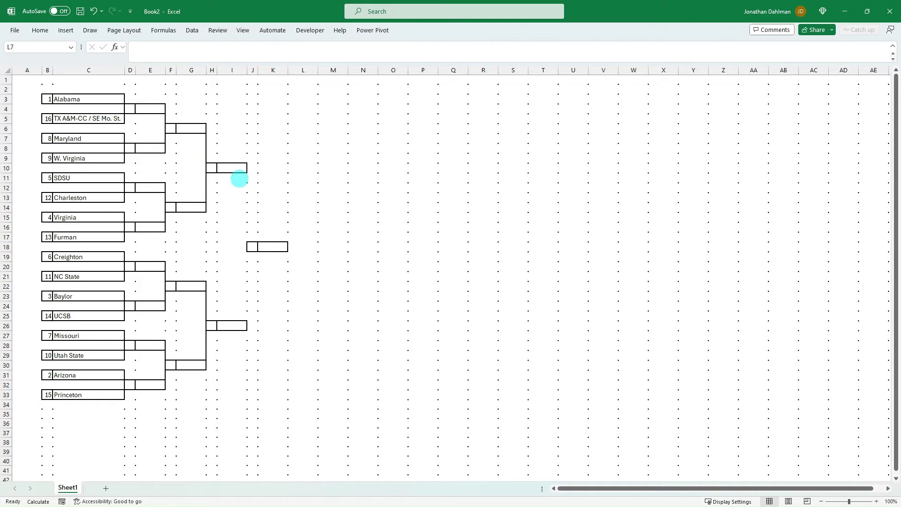
left_click_drag(245, 177, 248, 314)
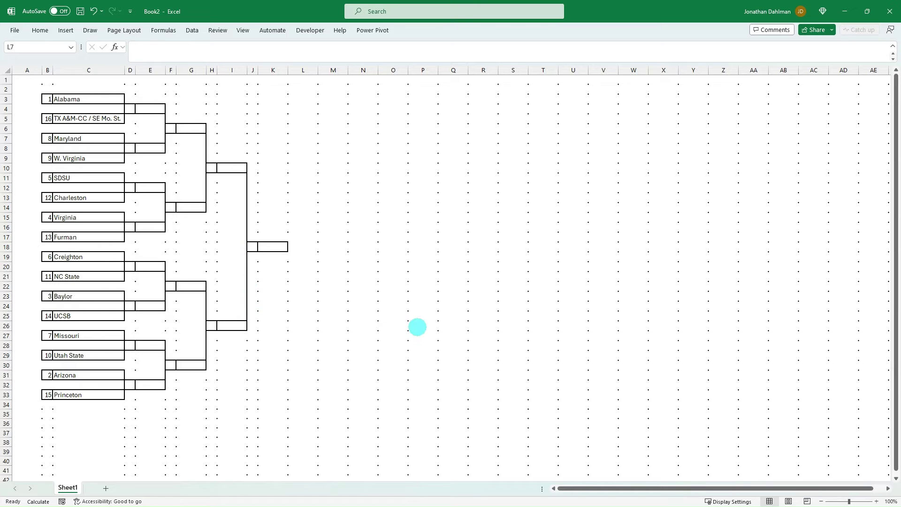
key("Escape")
left_click(364, 148)
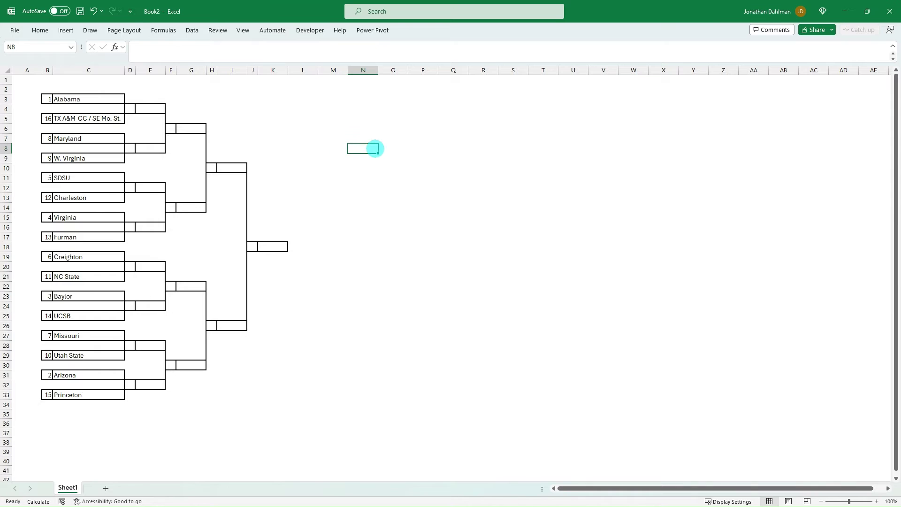
Step: Enter the label "South Region" in I18 and right-align it
left_click(230, 245)
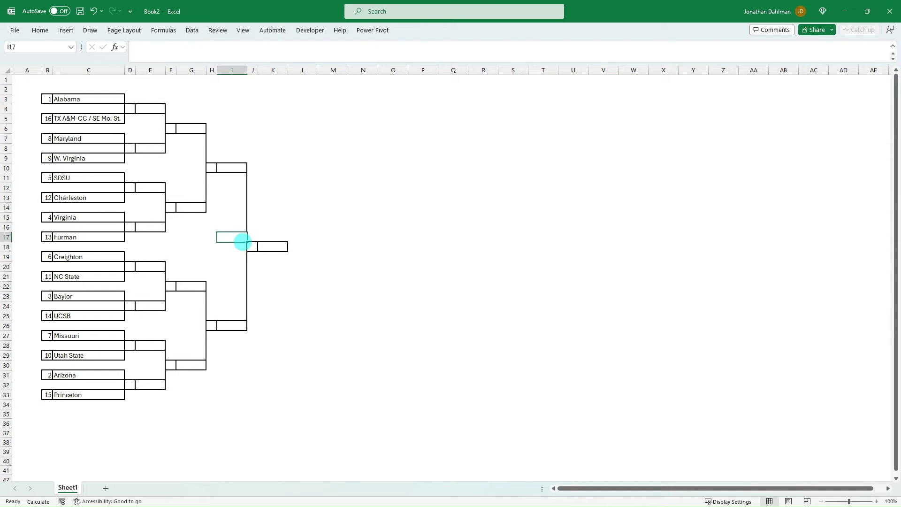
type("South Region")
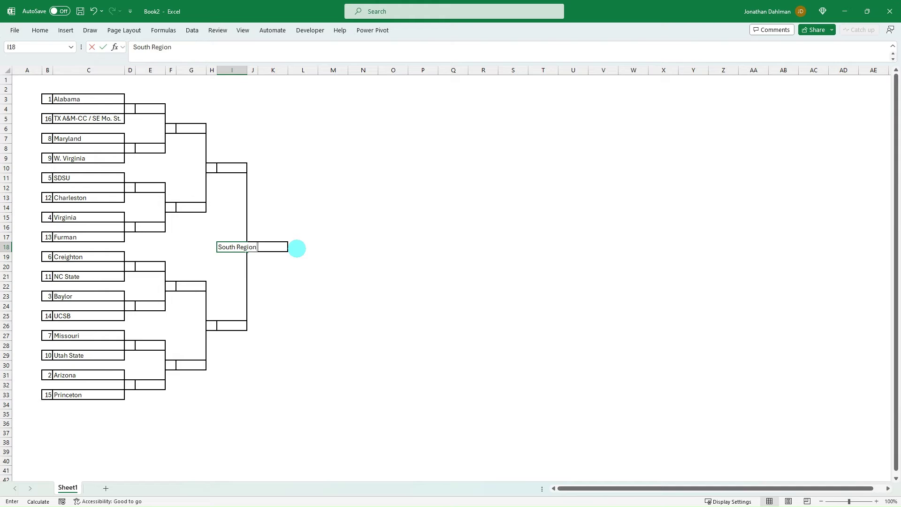
key("ctrl+Return")
key("alt")
key("h")
key("a")
key("r")
key("Left")
key("Left")
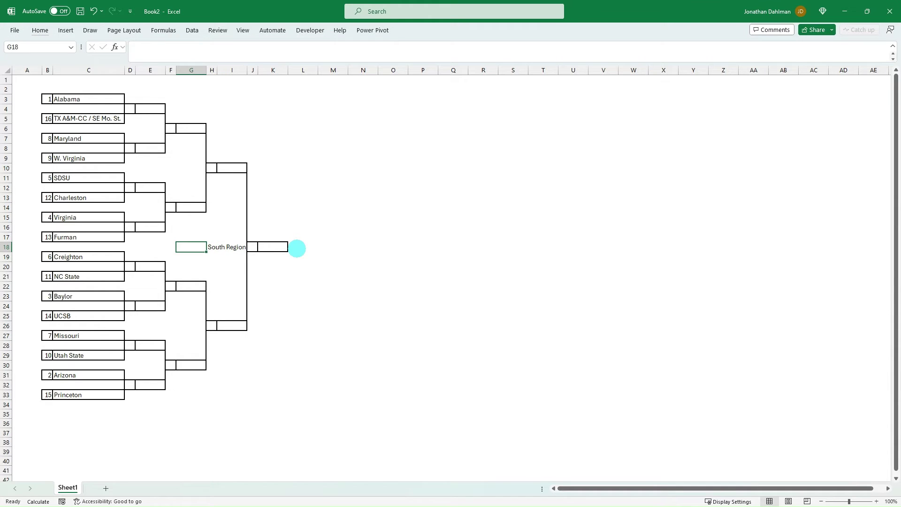
left_click(302, 149)
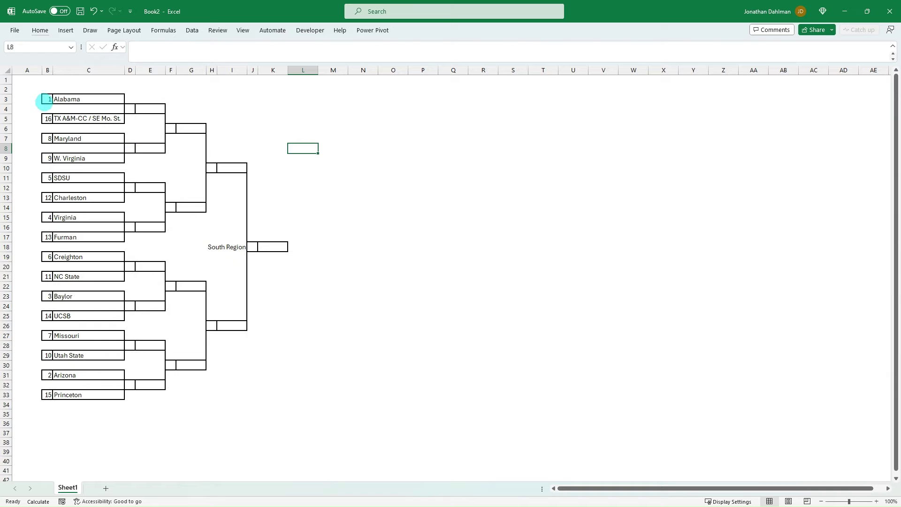
left_click(46, 100)
left_click_drag(47, 101, 282, 396)
left_click(376, 171)
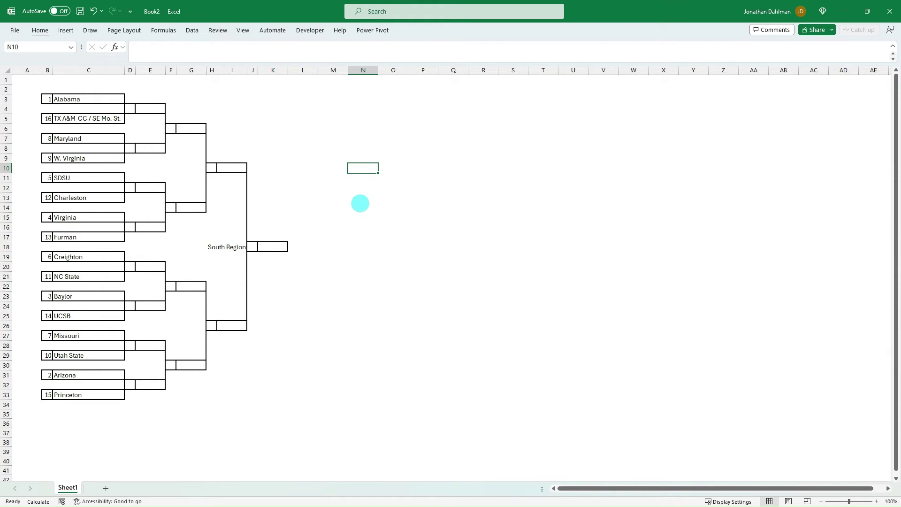
left_click(302, 136)
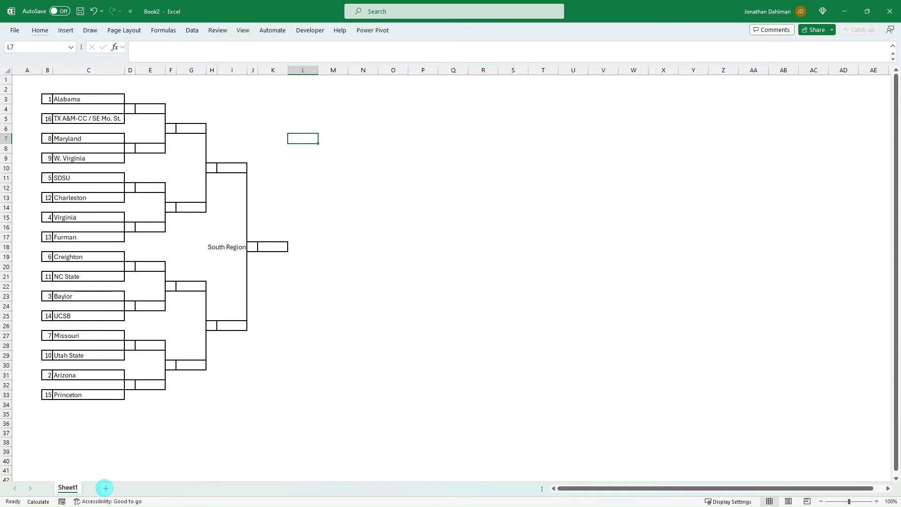
Step: Add a new worksheet named South and select its cell B4
left_click(106, 488)
double_click(100, 487)
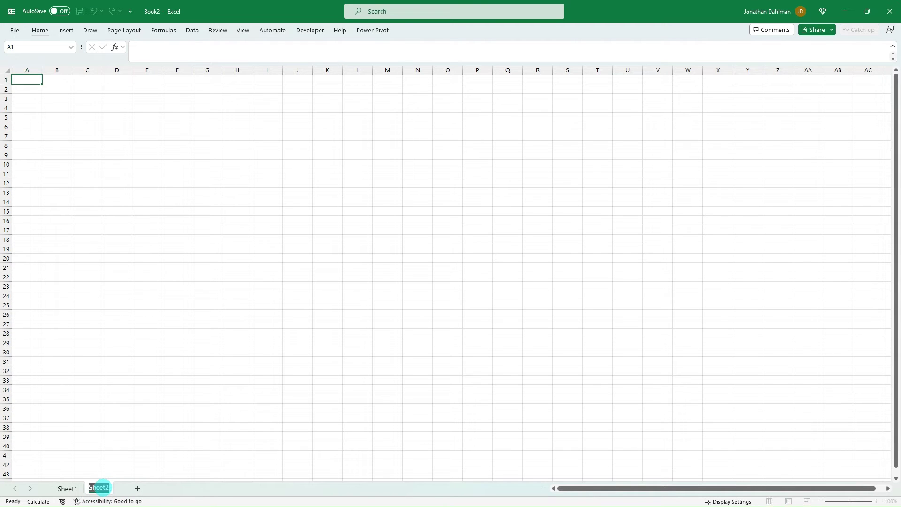
type("South")
key("Return")
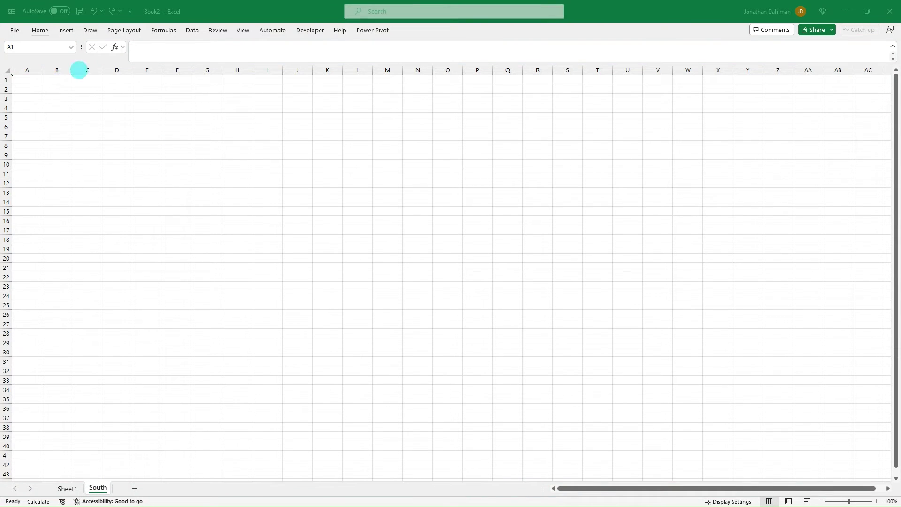
left_click(64, 109)
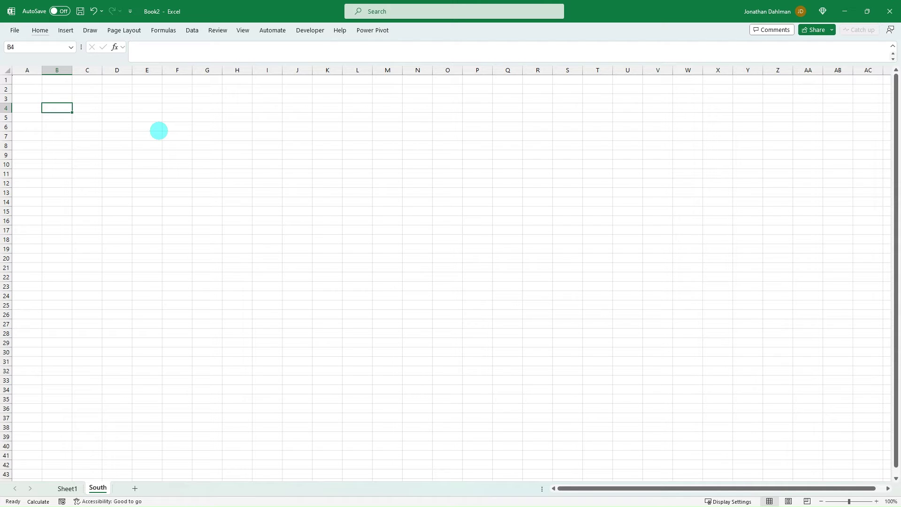
Step: Enter the header "Seed #" in B5 and list the seeds 1, 16, 8, 9, 5, 12, 4 and 13 in B6:B13
key("Down")
type("S")
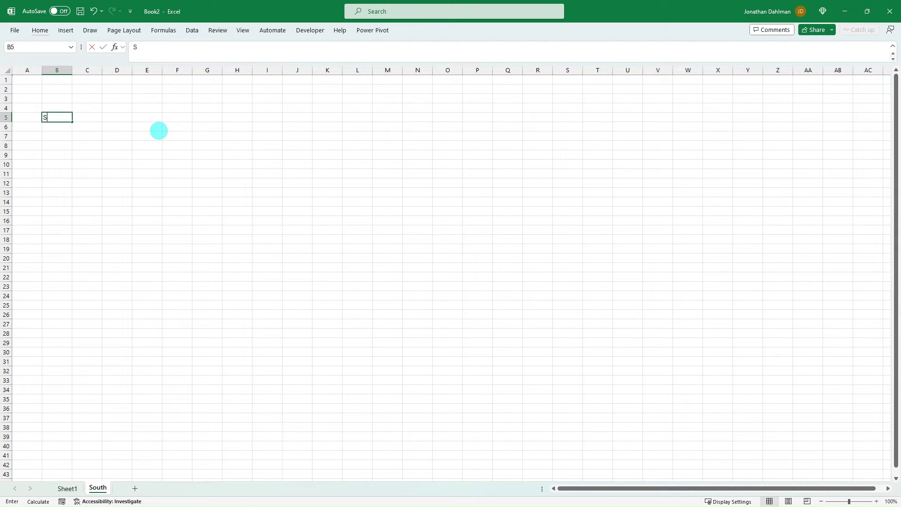
type("eed #")
key("Return")
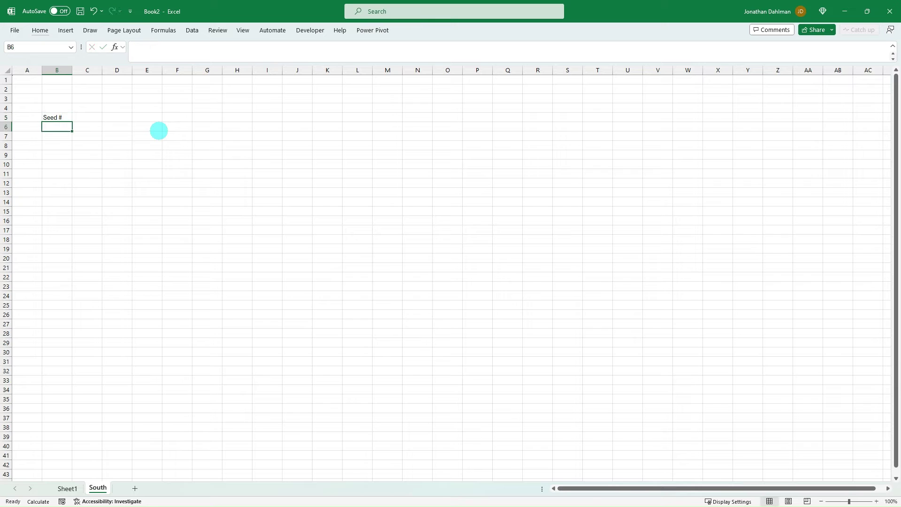
type("1")
key("Return")
type("16")
key("Return")
type("8")
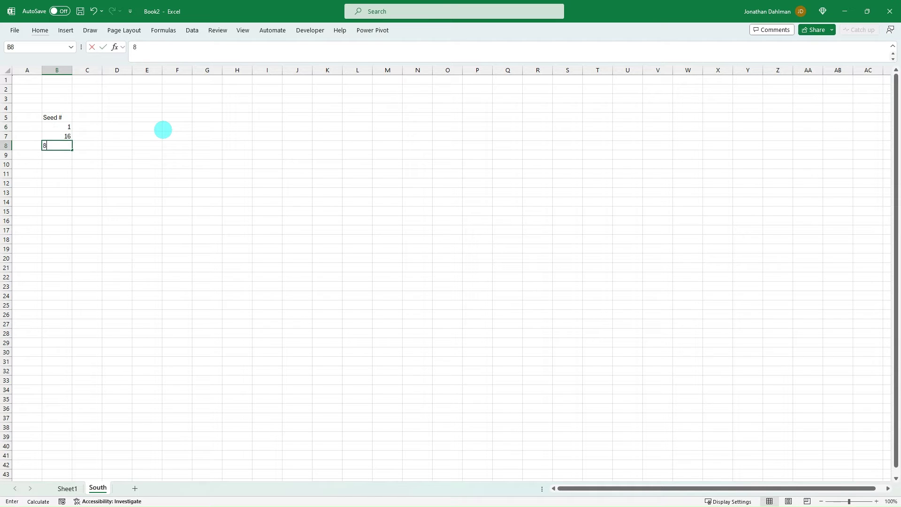
key("Return")
type("9")
key("Return")
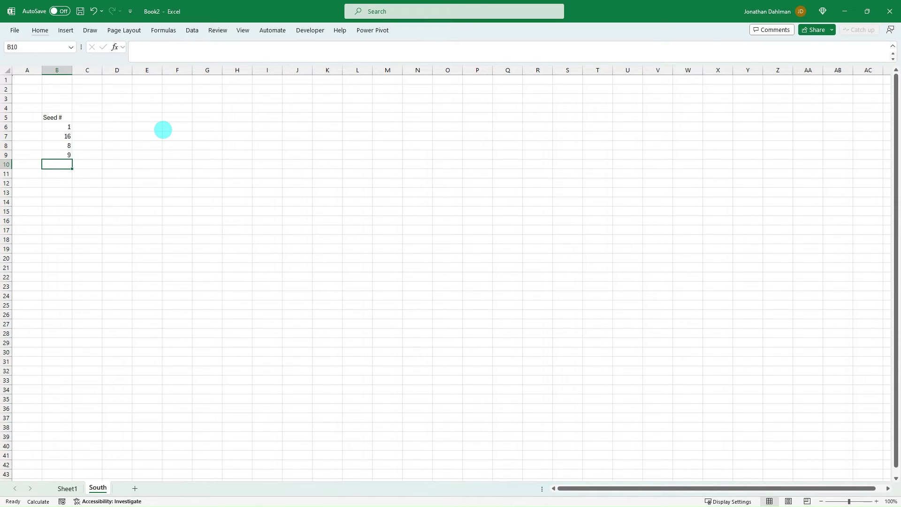
type("5")
key("Return")
type("12")
key("Return")
type("4")
key("Return")
type("13")
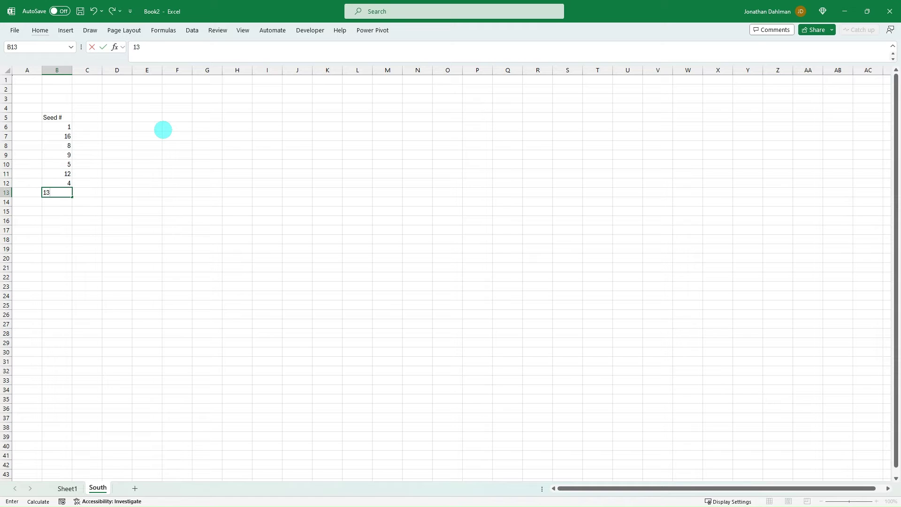
key("Return")
Step: Continue the seed list in B14:B21 with 6, 11, 3, 14, 7, 10, 2 and 15
type("6")
key("Return")
type("11")
key("Return")
type("3")
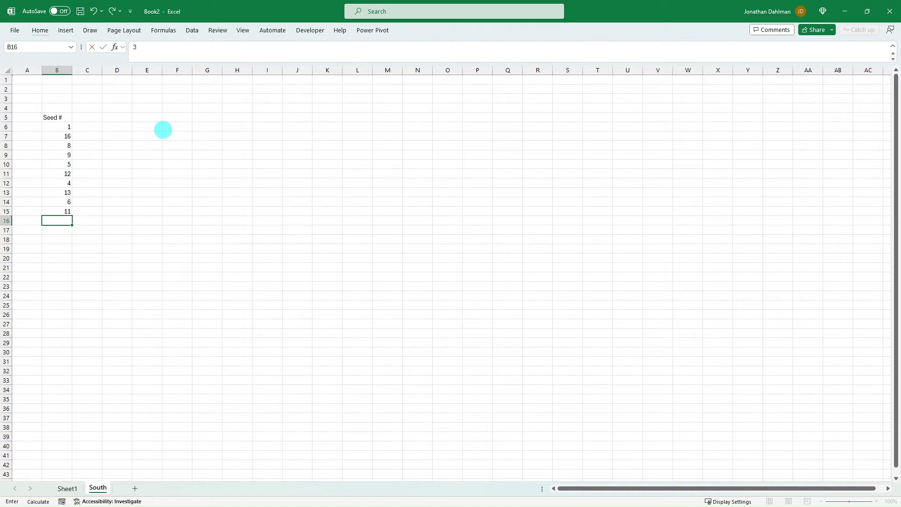
key("Return")
type("14")
key("Return")
type("7")
key("Return")
type("10")
key("Return")
type("2")
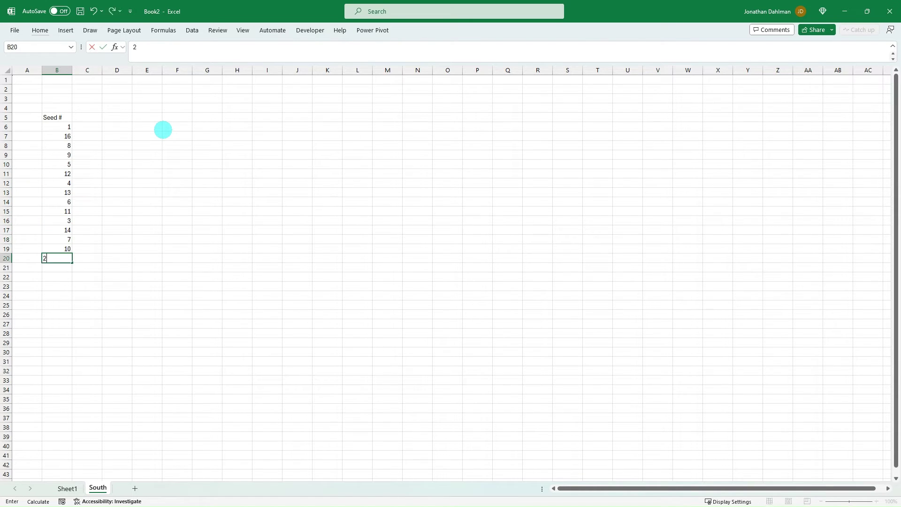
key("Return")
type("15")
key("Return")
left_click(84, 124)
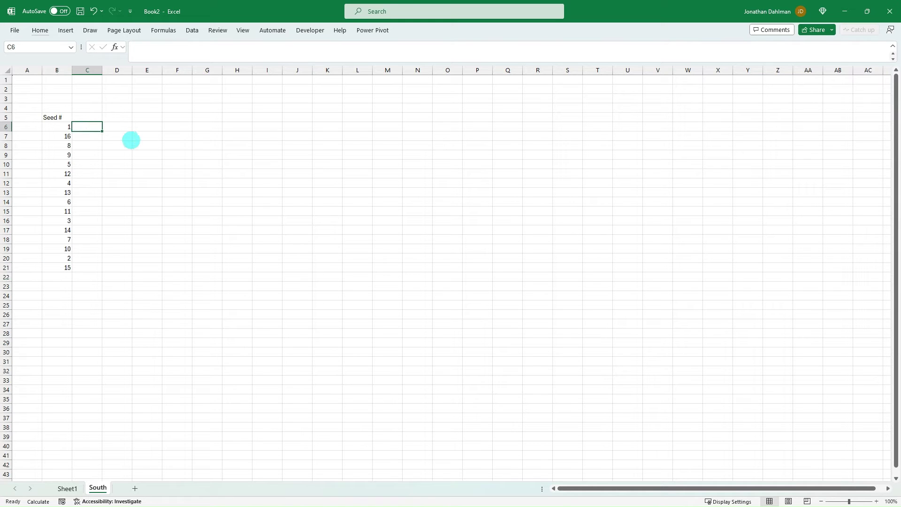
type("=")
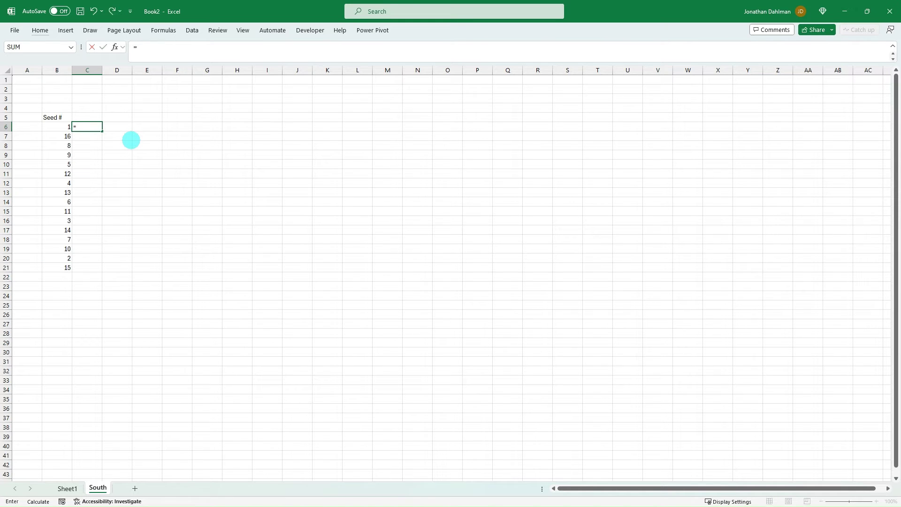
type("vl")
left_click(64, 126)
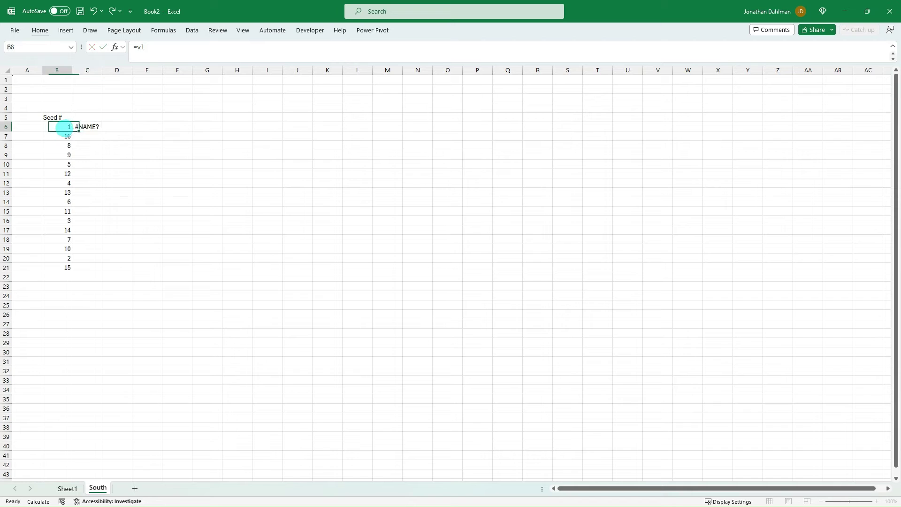
Step: Enter =VLOOKUP(B6,Sheet1!$B$3:$C$33,2,FALSE) in C6 to look up the team name for the seed
left_click(92, 128)
type("=vl")
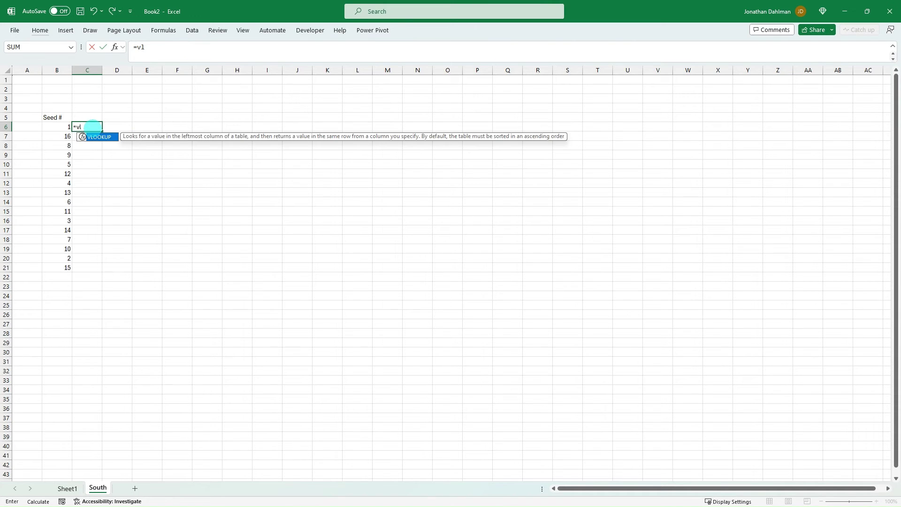
key("Tab")
key("Left")
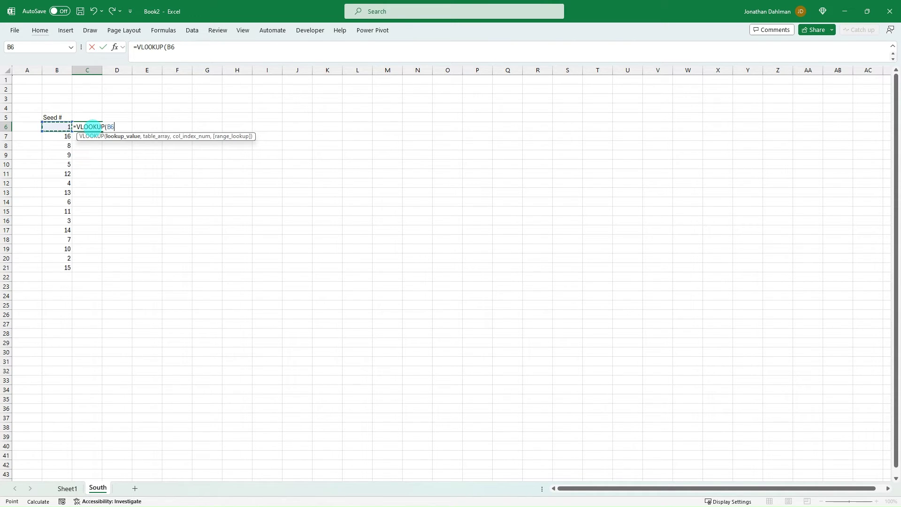
type(",")
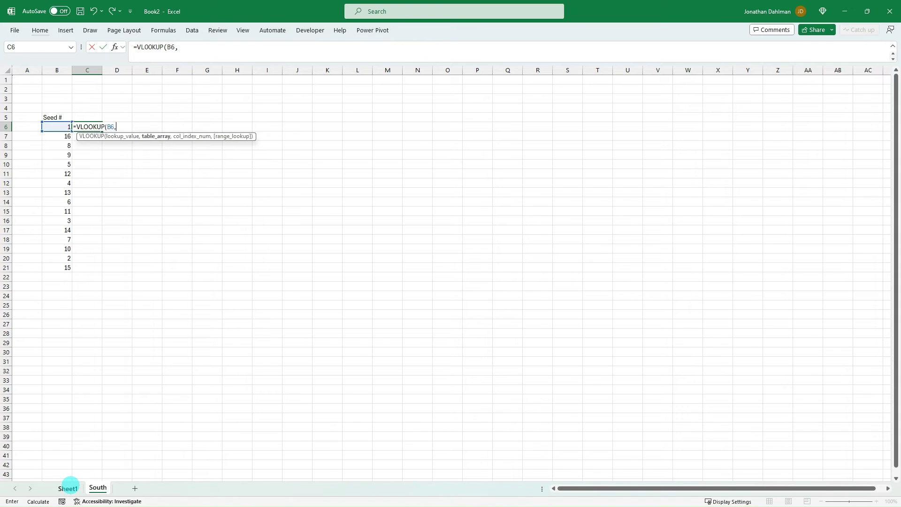
left_click(68, 487)
left_click_drag(49, 98, 90, 393)
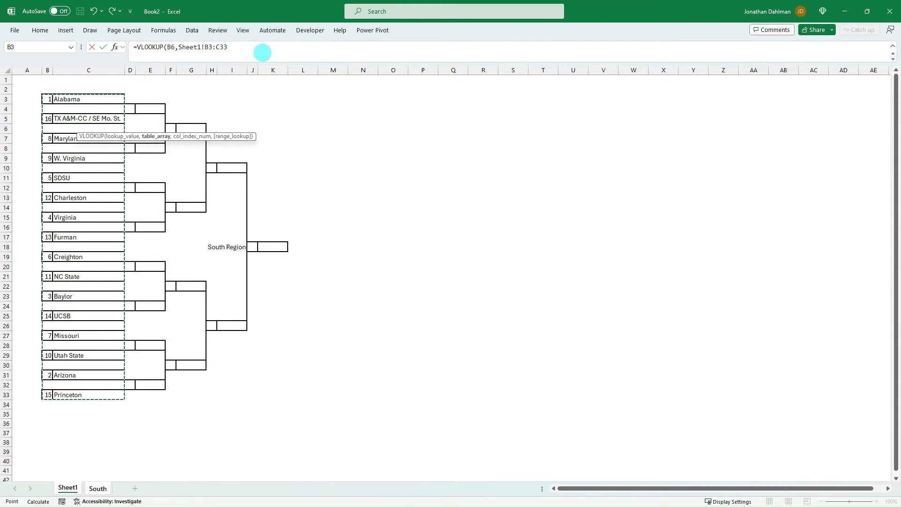
left_click(187, 47)
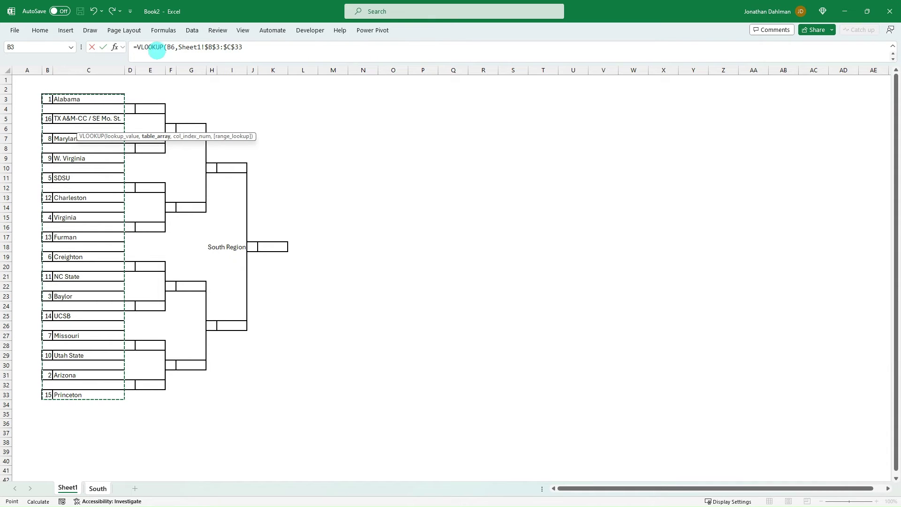
key("F4")
type(",2,FALSE")
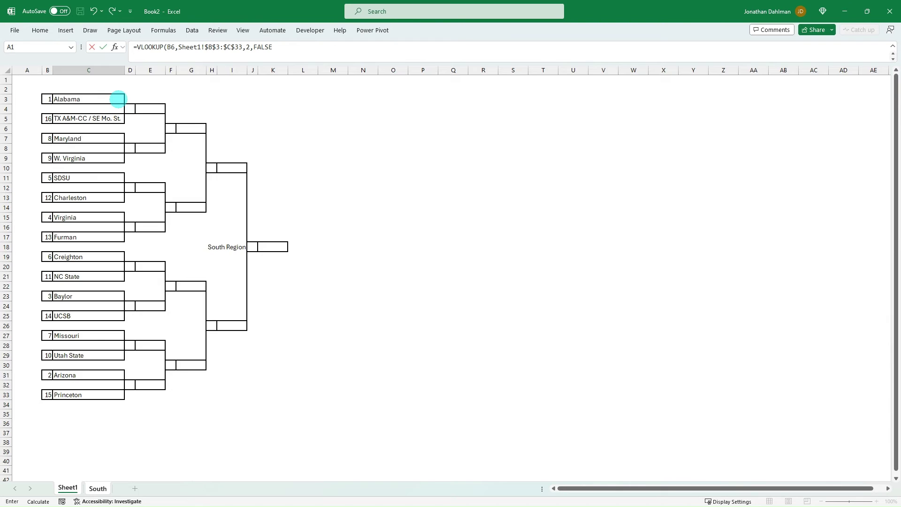
key("Return")
Step: Fill the team lookup formula from C6 down through C21
key("Up")
key("Left")
key("ctrl+Down")
key("Right")
key("ctrl+shift+Up")
key("ctrl+d")
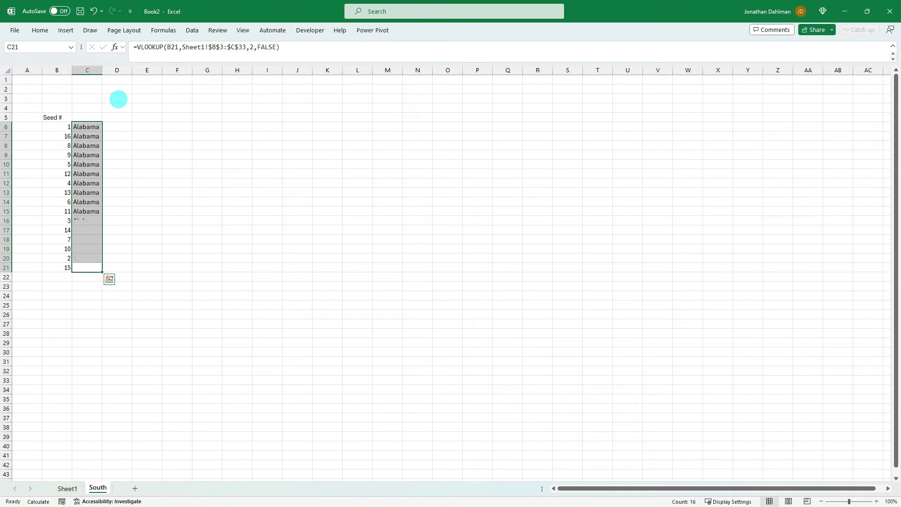
key("Down")
key("Up")
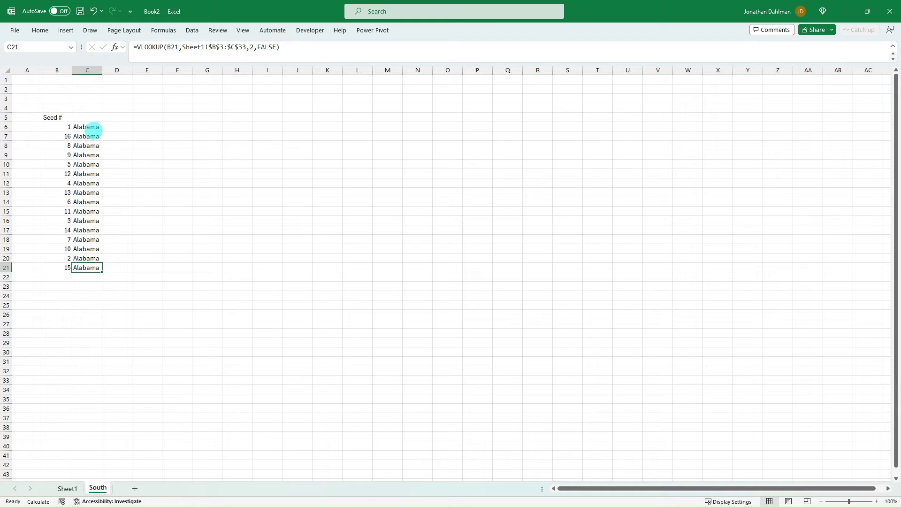
Step: Check the copied lookup formulas in column C and recalculate the workbook
left_click(91, 137)
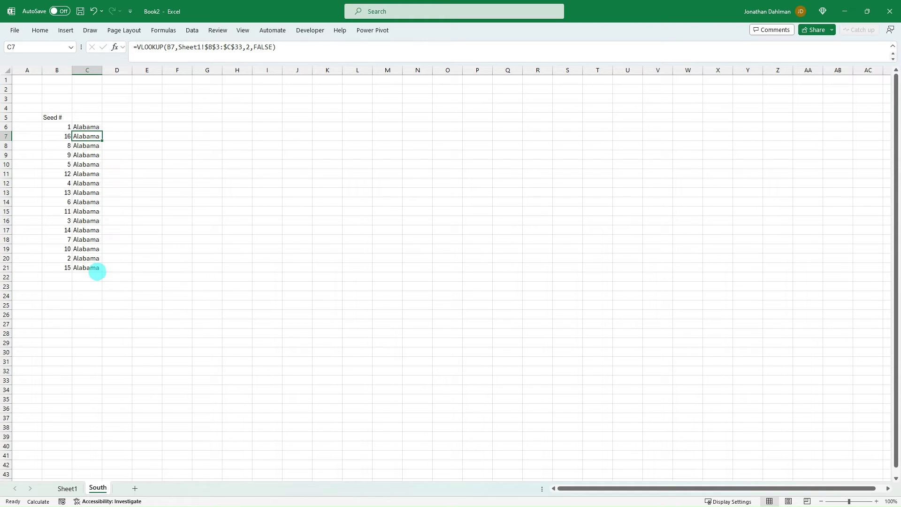
key("Down")
key("Down")
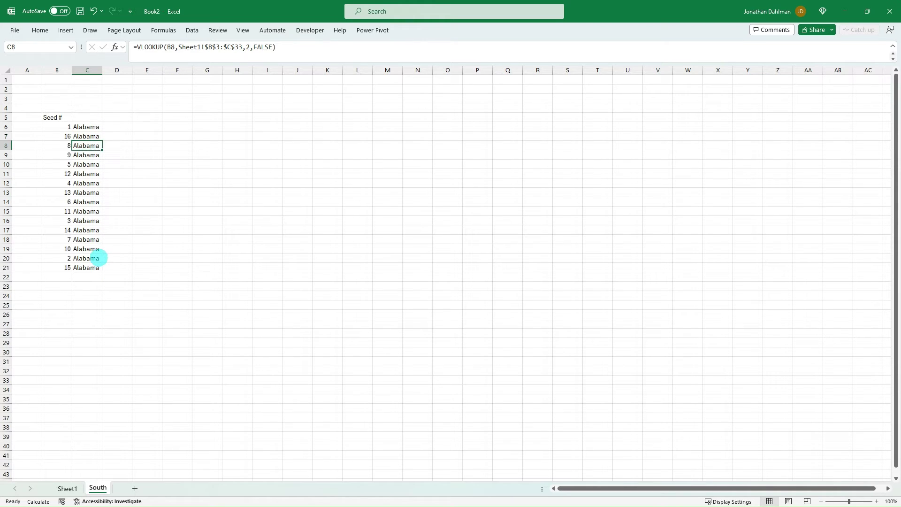
key("F9")
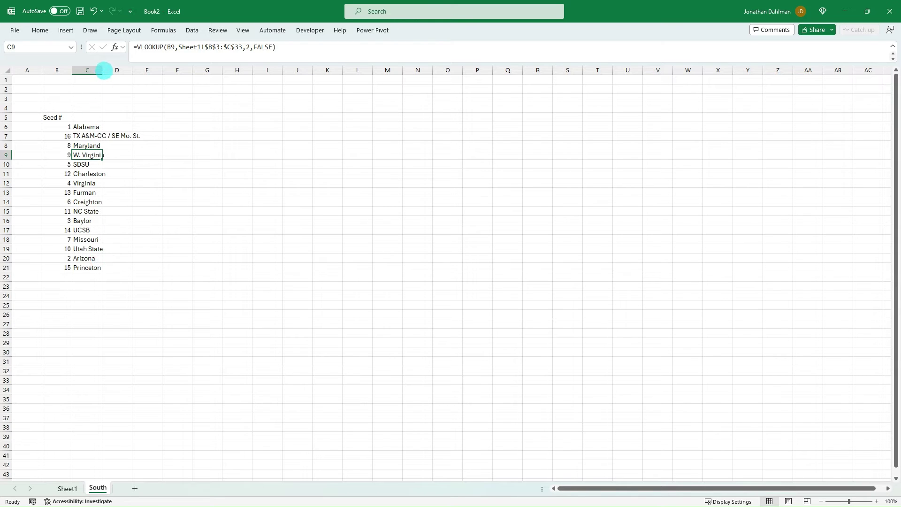
Step: Autofit column C to the team names and narrow column D to a thin spacer
double_click(103, 70)
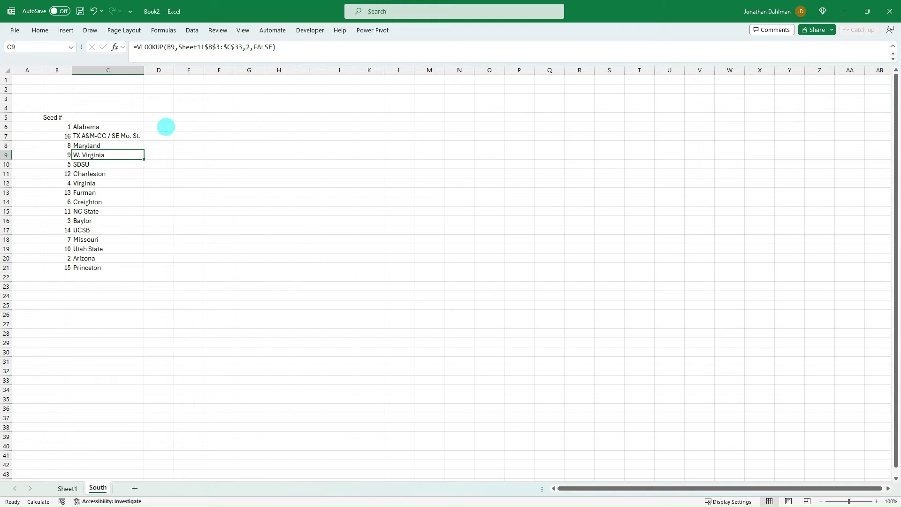
left_click(162, 125)
left_click_drag(175, 69, 148, 70)
Step: Enter the round headers "Rd 32", "Rd 16", "Rd 8" and "Rd 4" in E5:H5
left_click(178, 115)
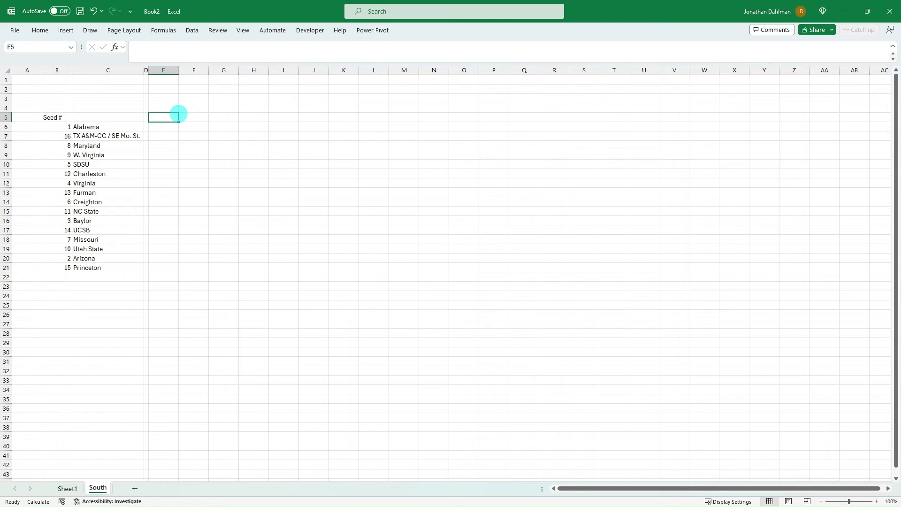
type("Rd 32")
key("Tab")
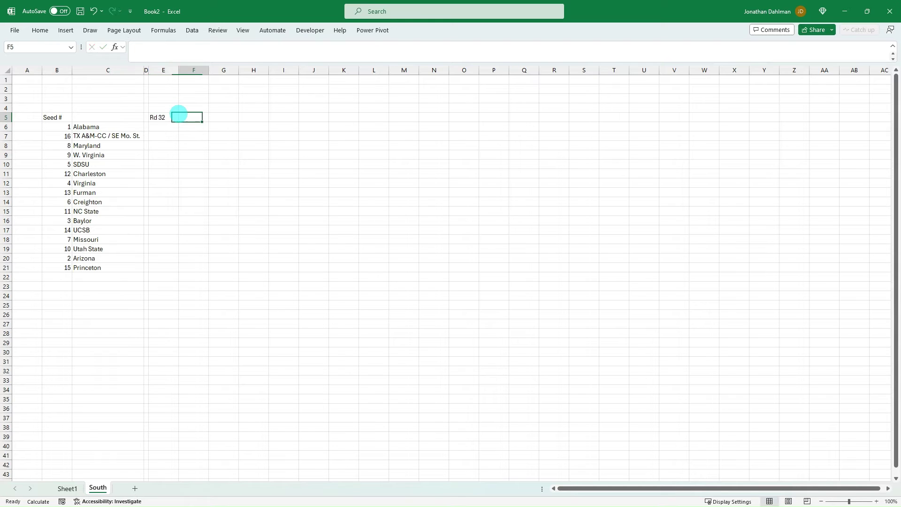
type("Rd 16")
key("Tab")
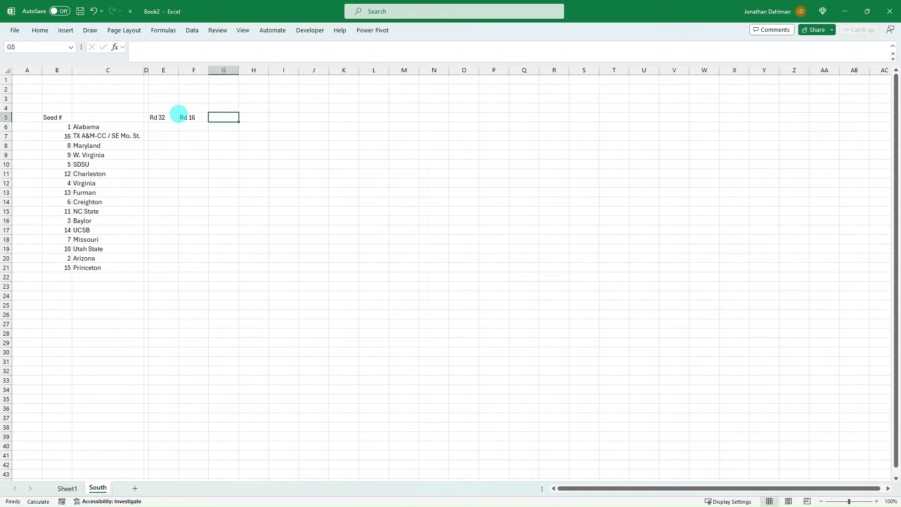
type("Rd 8")
key("Tab")
type("Rd 4")
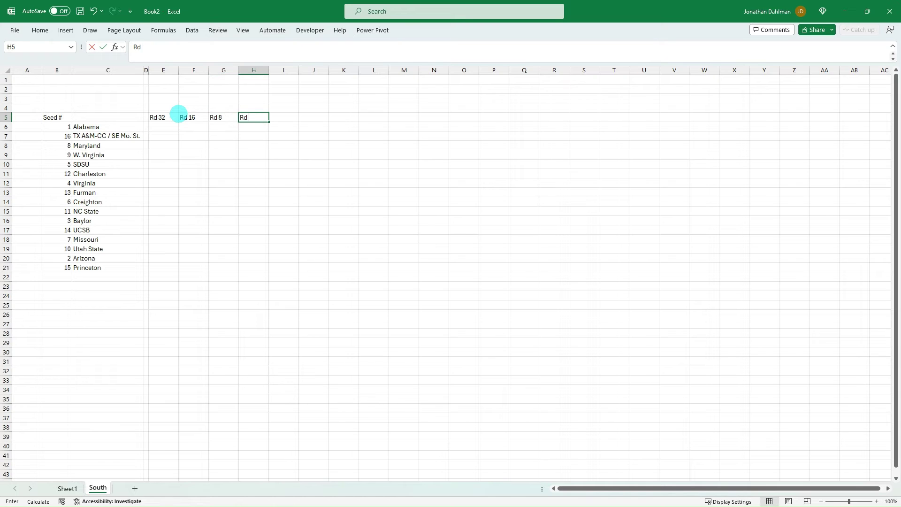
key("Return")
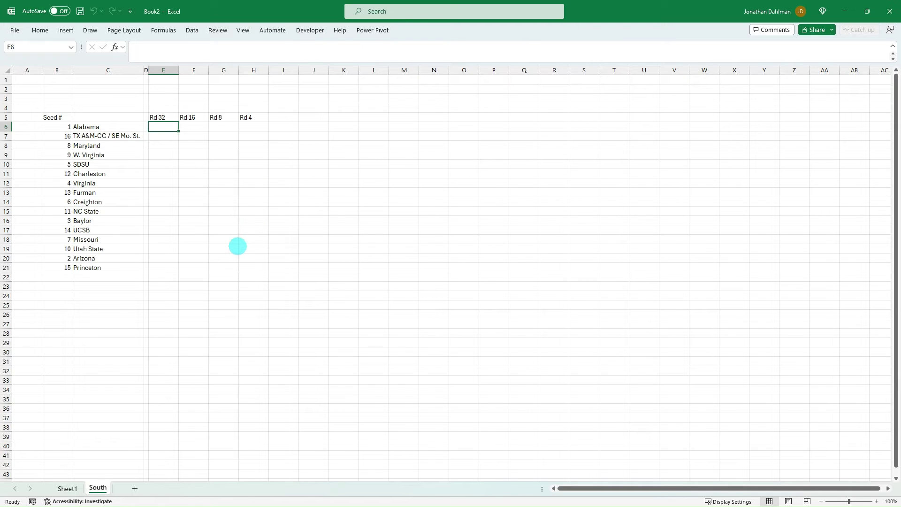
Step: Add a new worksheet and name it BaseProb
left_click(132, 488)
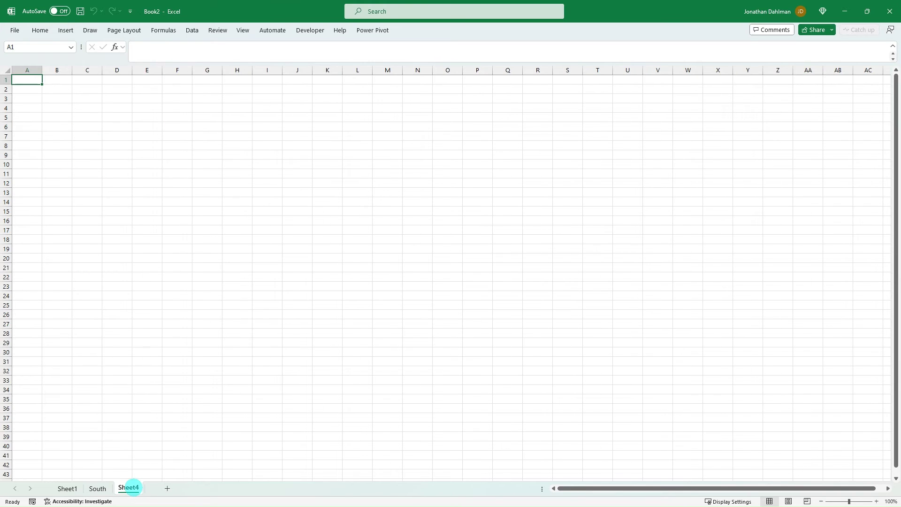
double_click(129, 488)
type("Bas")
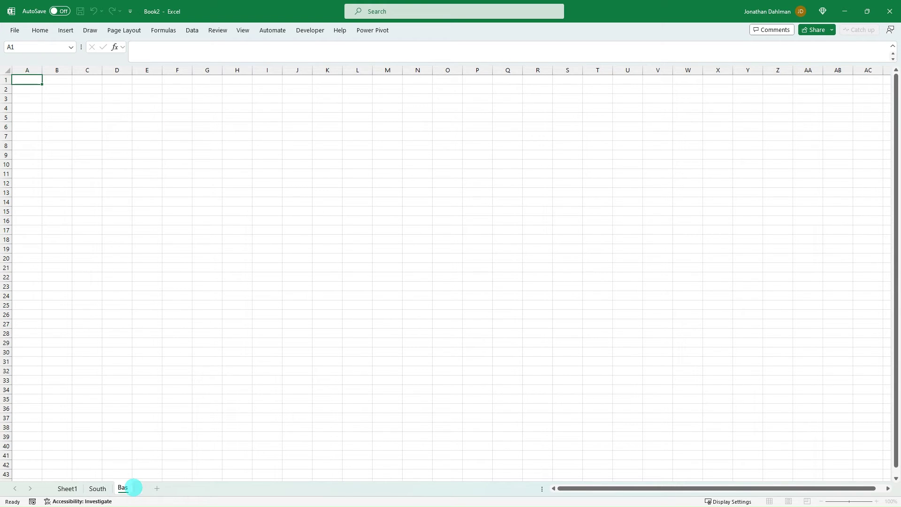
type("eProb")
key("Return")
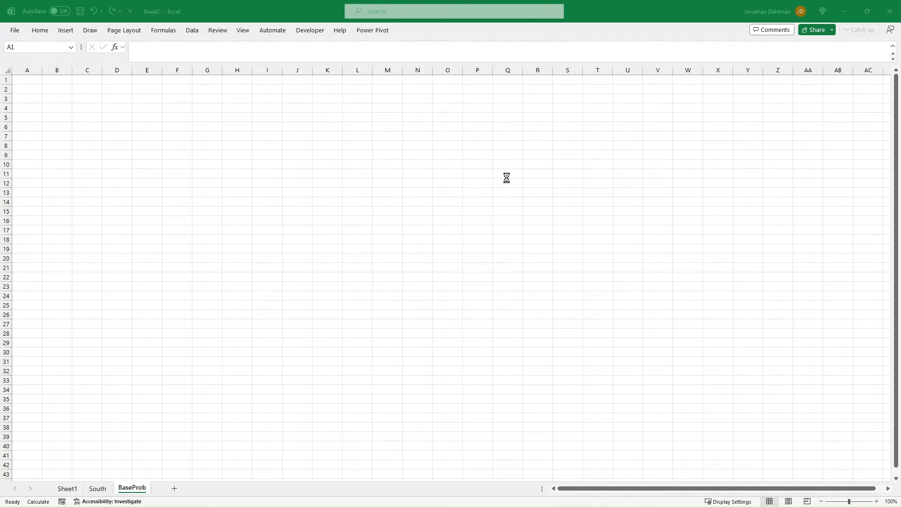
Step: Paste the copied Men's Basketball NCAA Tournament win-percentage table at B2 of BaseProb and return to the South sheet
left_click(70, 90)
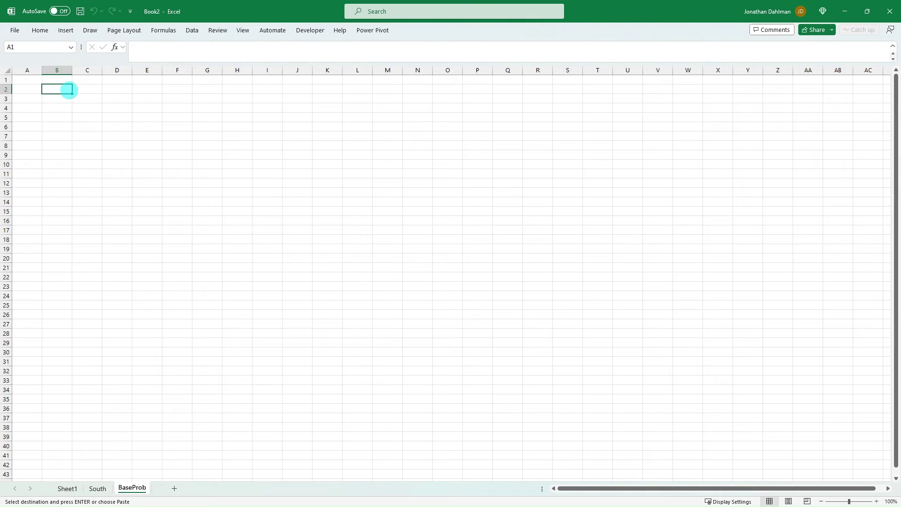
key("ctrl+v")
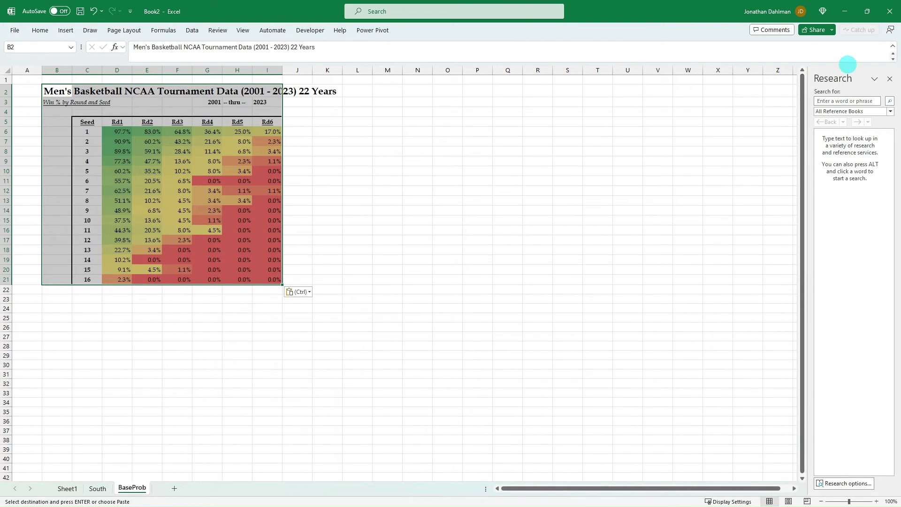
left_click(889, 79)
left_click(147, 181)
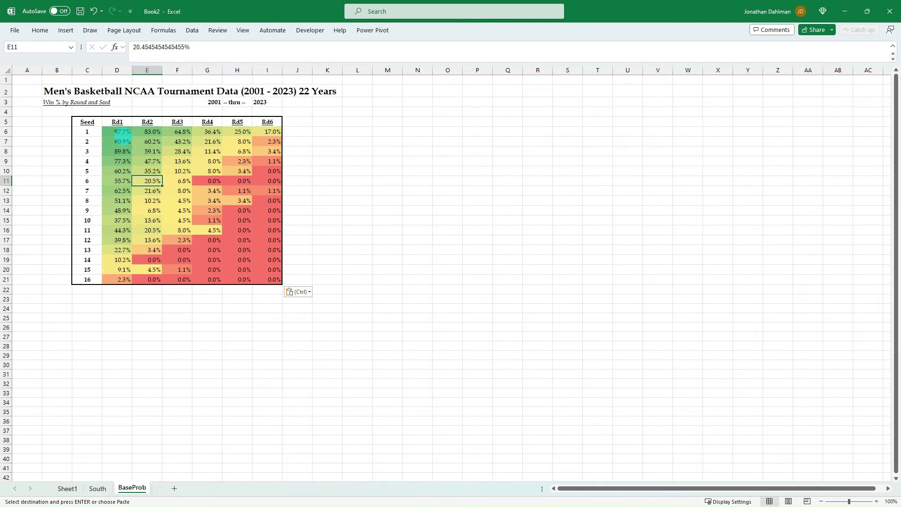
left_click(120, 132)
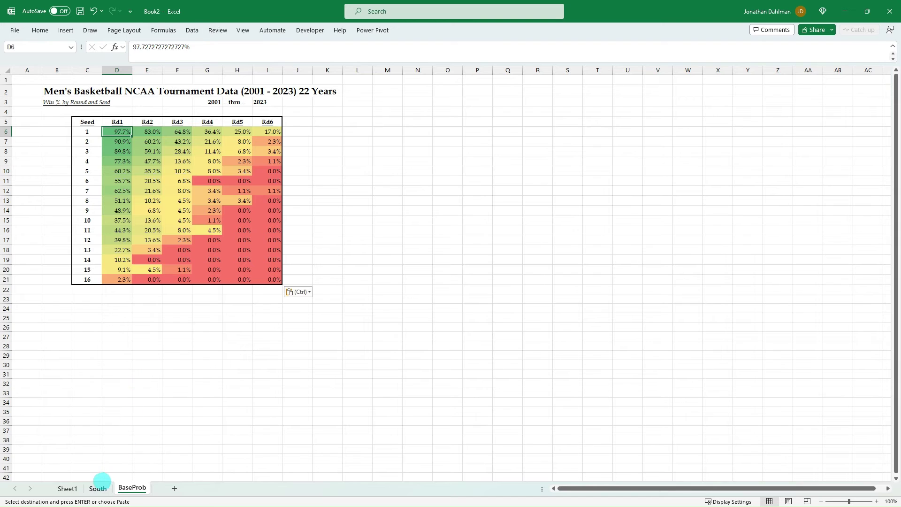
left_click(98, 488)
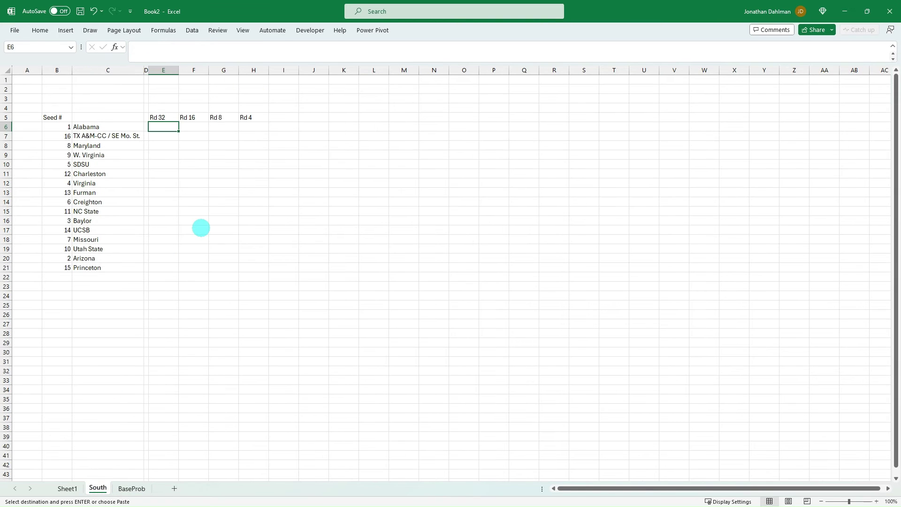
Step: Enter =VLOOKUP($B6,BaseProb!$C$5:$I$21,2,FALSE) in E6 to look up Alabama's Rd 32 probability
type("=vl")
key("Tab")
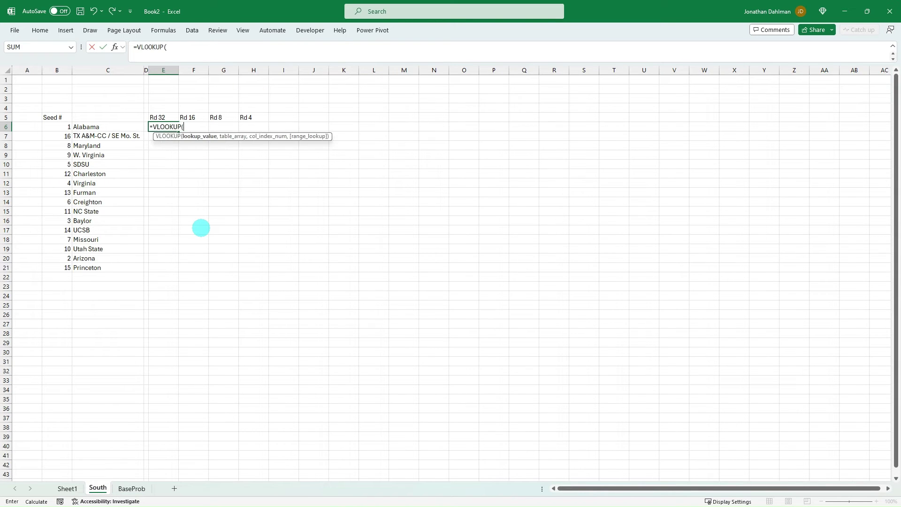
key("Left")
key("Left")
key("Left")
key("F4")
key("F4")
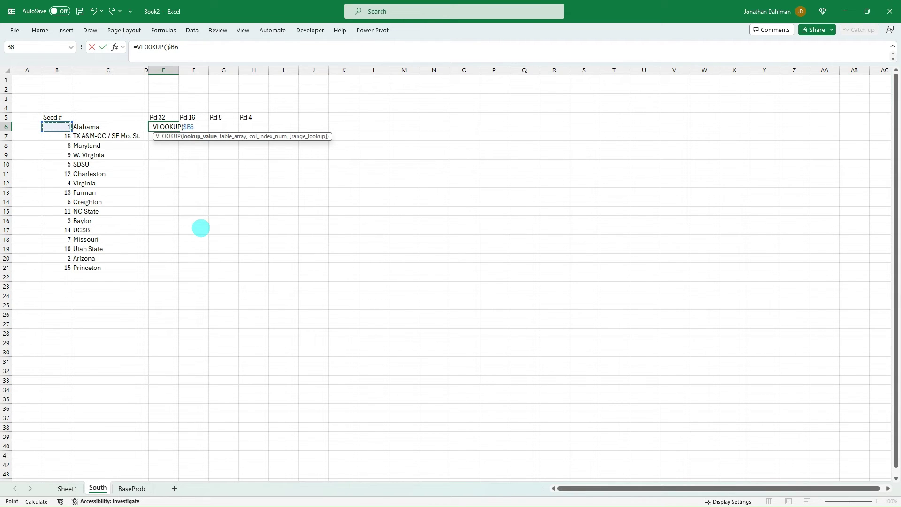
type(",")
left_click(140, 489)
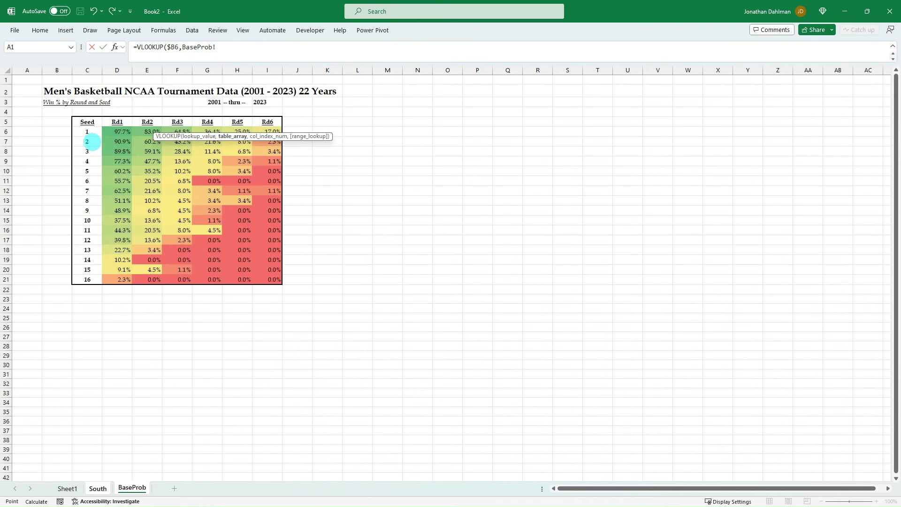
left_click_drag(109, 137, 264, 276)
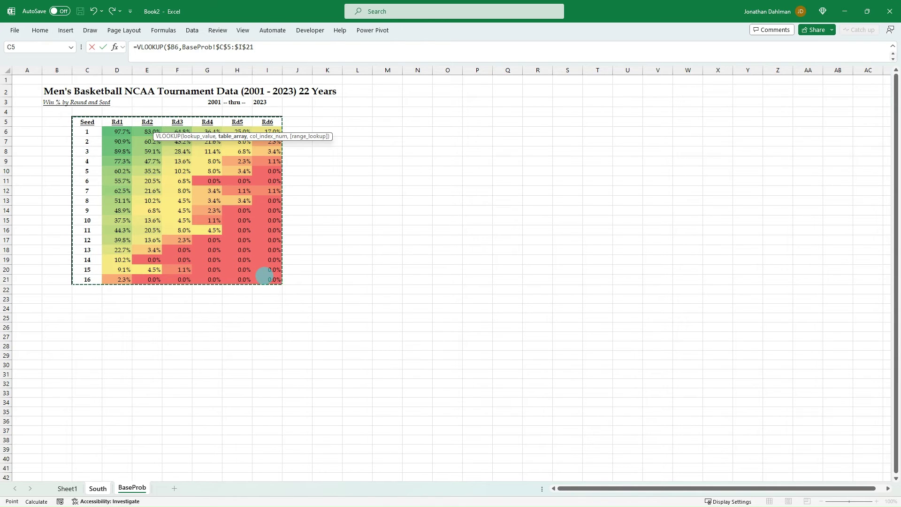
key("F4")
type(",")
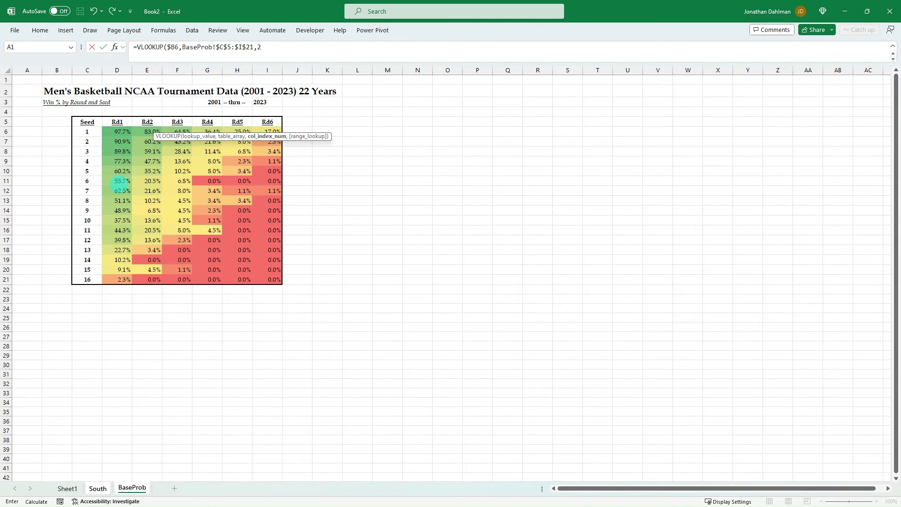
type("2,")
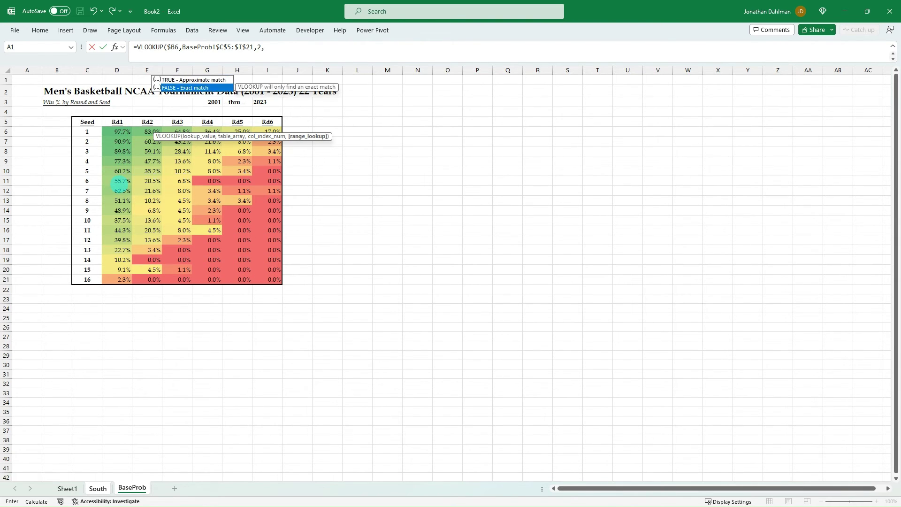
type("FALSE)")
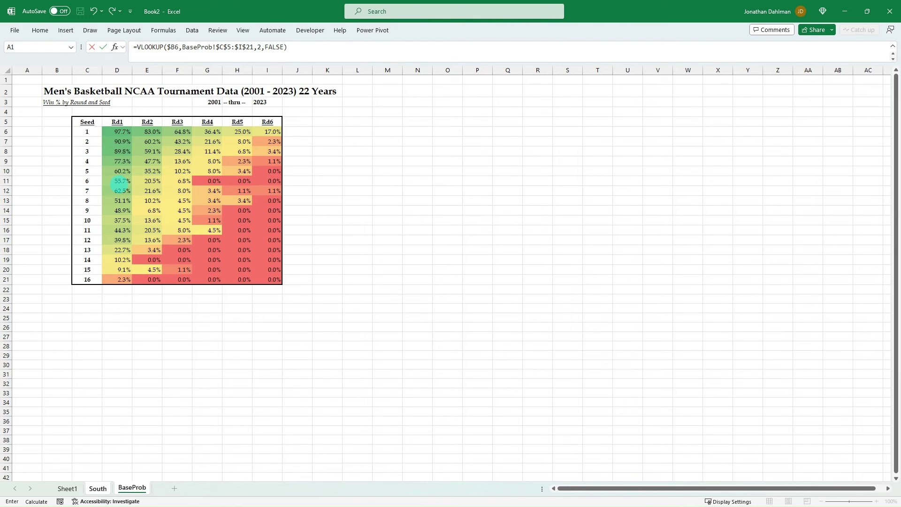
key("Return")
Step: Fill the Rd 32 lookup formula down through E21 and recalculate the sheet
key("Up")
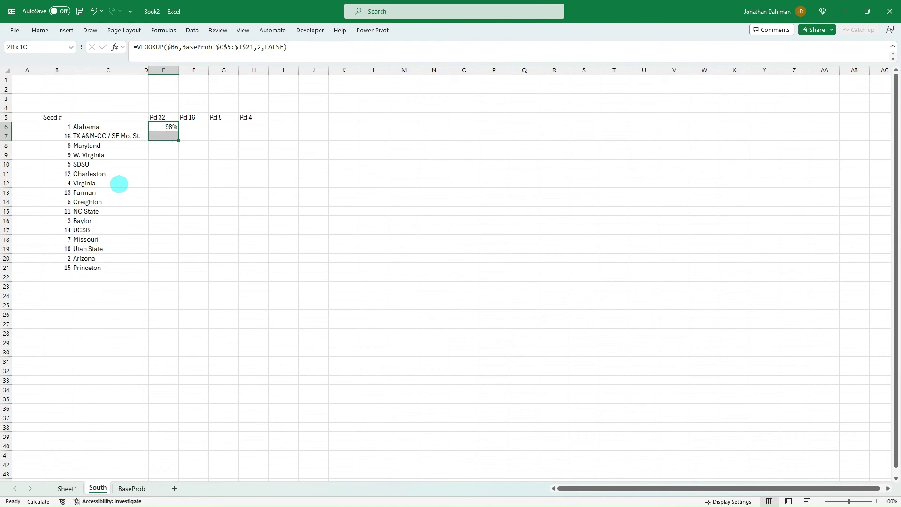
key("shift+Down")
key("shift+Down")
key("shift+Down")
key("shift+Down")
key("shift+Down")
key("shift+Down")
key("shift+Down")
key("shift+Down")
key("shift+Down")
key("shift+Down")
key("shift+Down")
key("shift+Down")
key("shift+Down")
key("shift+Down")
key("shift+Down")
key("shift+Down")
key("shift+Down")
key("shift+Up")
key("shift+Up")
key("shift+Up")
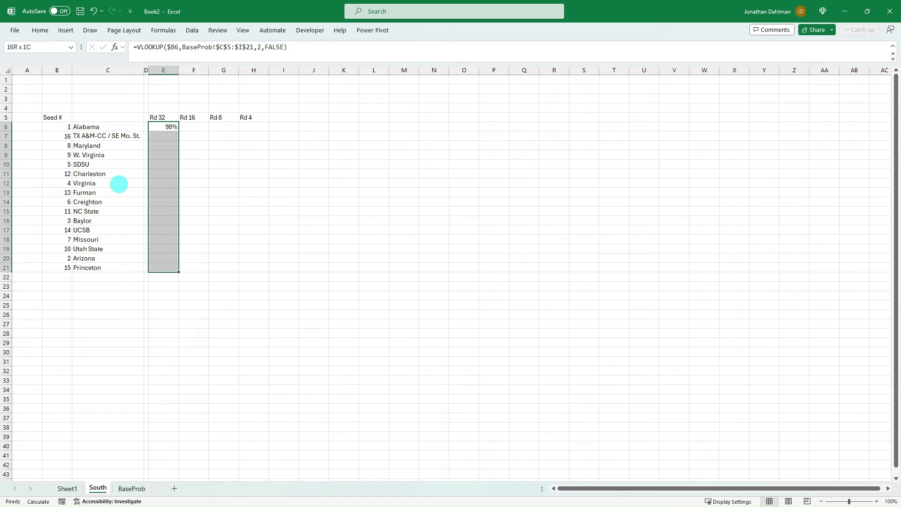
key("ctrl+d")
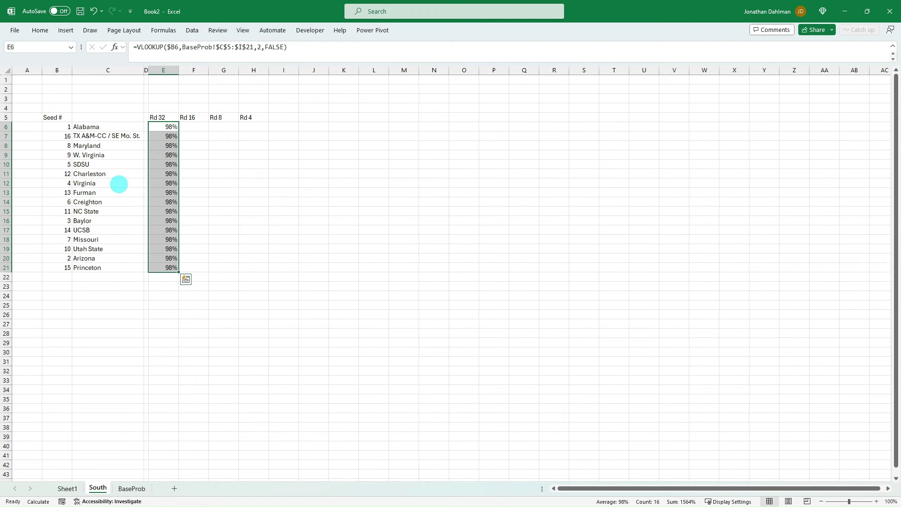
key("F9")
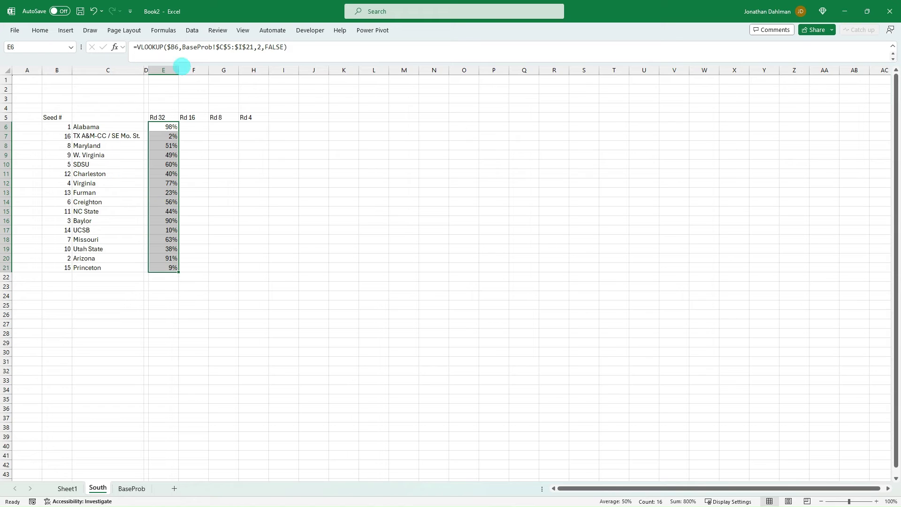
Step: Show the Rd 32 percentages in E6:E21 with one decimal place
key("alt")
key("h")
key("0")
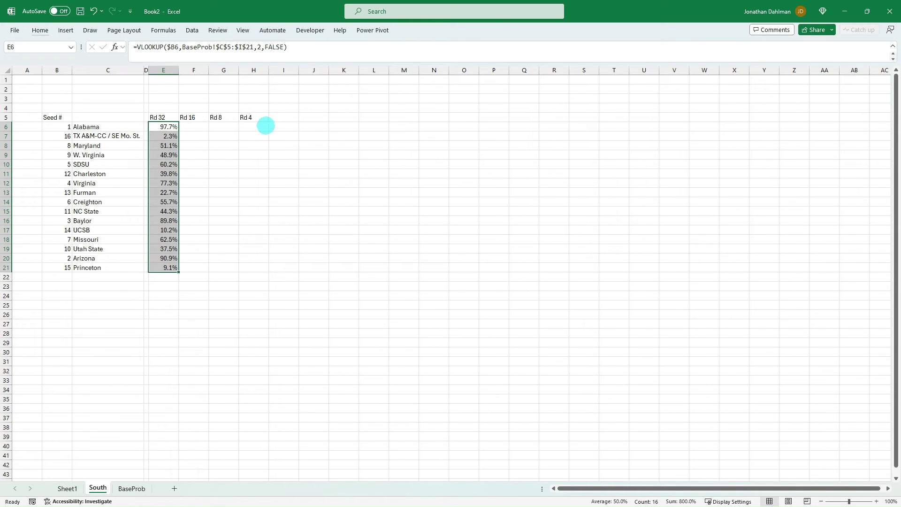
Step: Fill the Rd 32 lookup formulas across the Rd 16, Rd 8 and Rd 4 columns through H21
key("shift+Right")
key("shift+Right")
key("shift+Right")
key("ctrl+r")
Step: Change the VLOOKUP column index to 3 in F6, 4 in G6 and 5 in H6
key("Right")
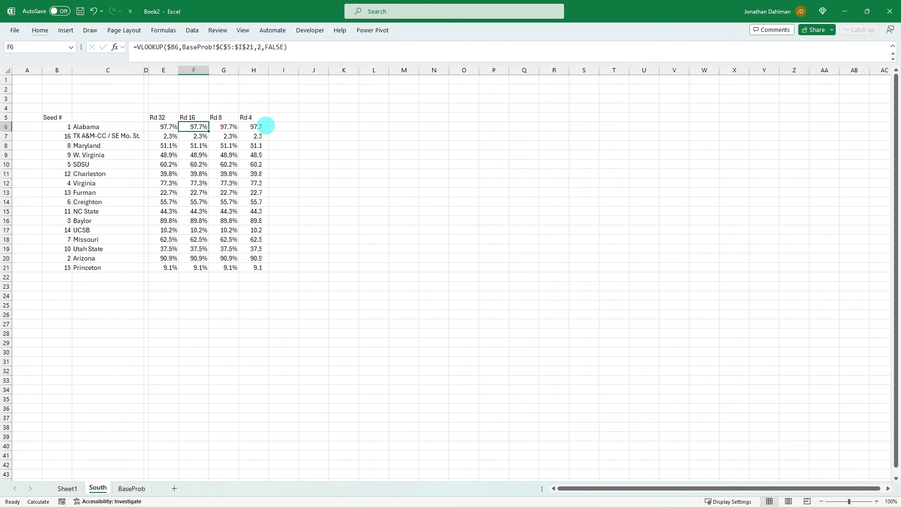
left_click(260, 48)
double_click(260, 48)
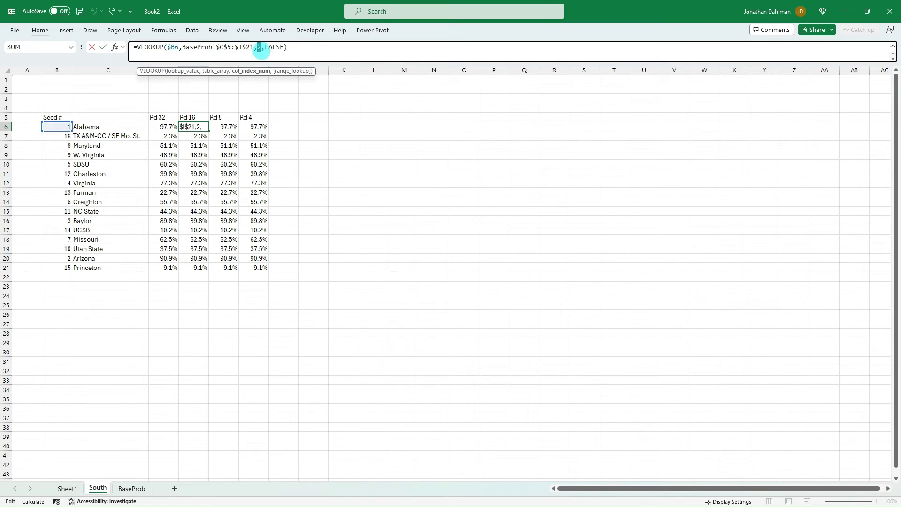
type("3")
key("Tab")
left_click(260, 48)
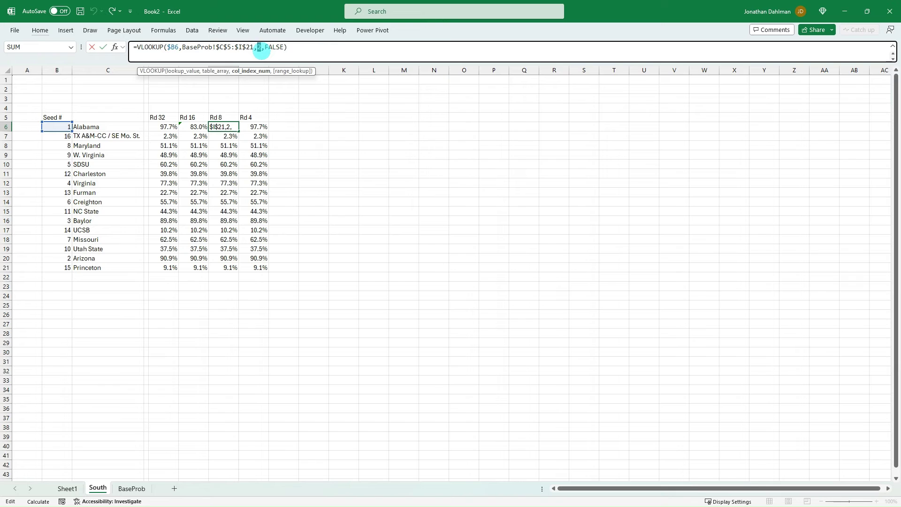
type("4")
key("Tab")
left_click(260, 48)
double_click(260, 48)
type("5")
key("Return")
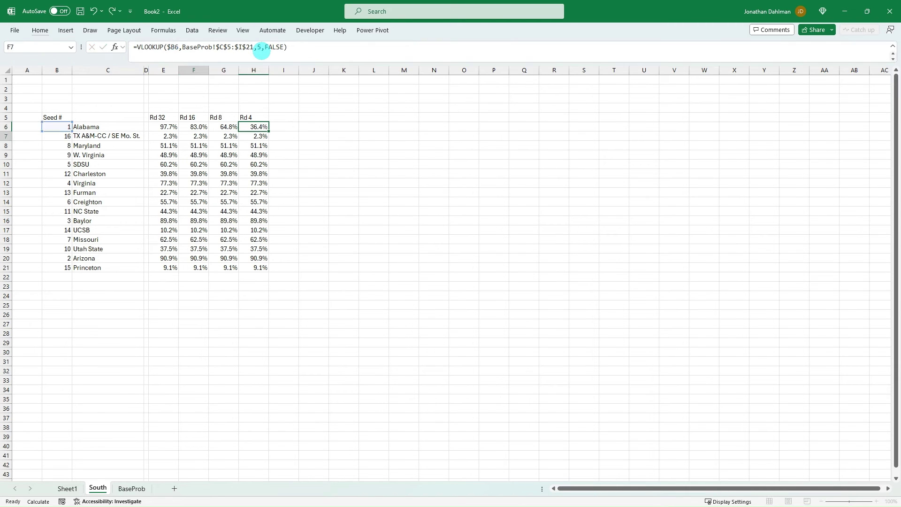
Step: Fill the F6:H6 formulas down through row 21 and recalculate the sheet
key("Up")
key("shift+Right")
key("shift+Right")
key("ctrl+shift+Down")
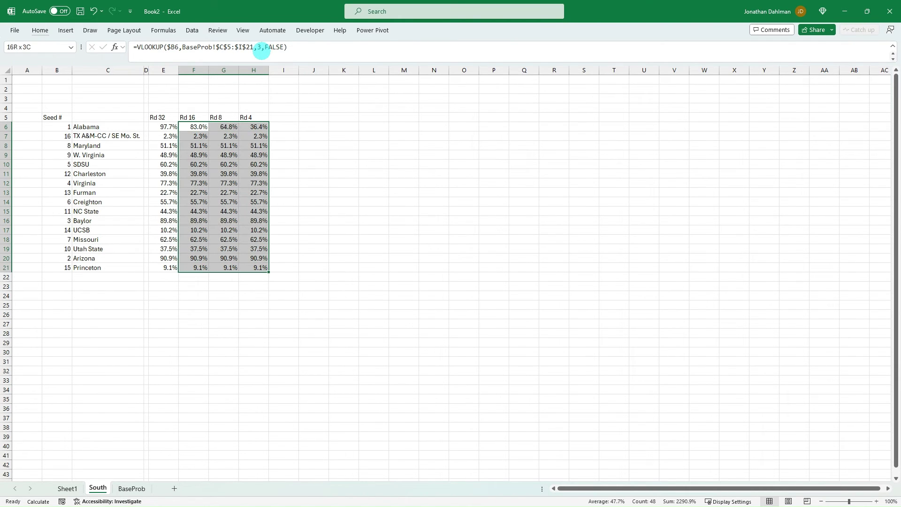
key("ctrl+d")
key("Down")
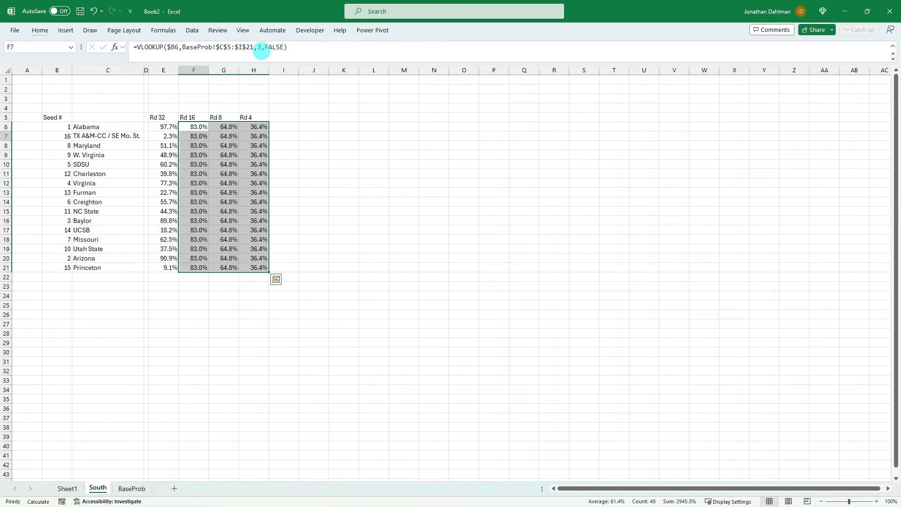
key("F9")
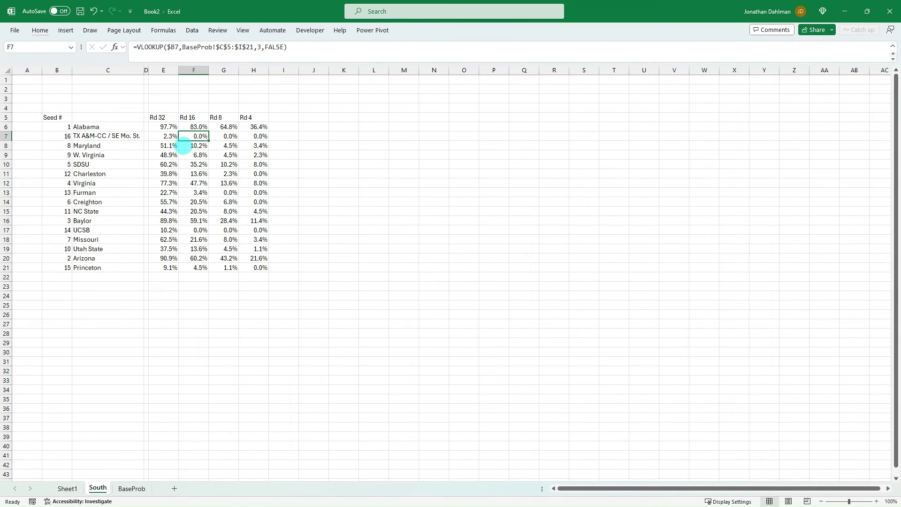
Step: Turn off the gridlines on the South sheet
key("alt+w")
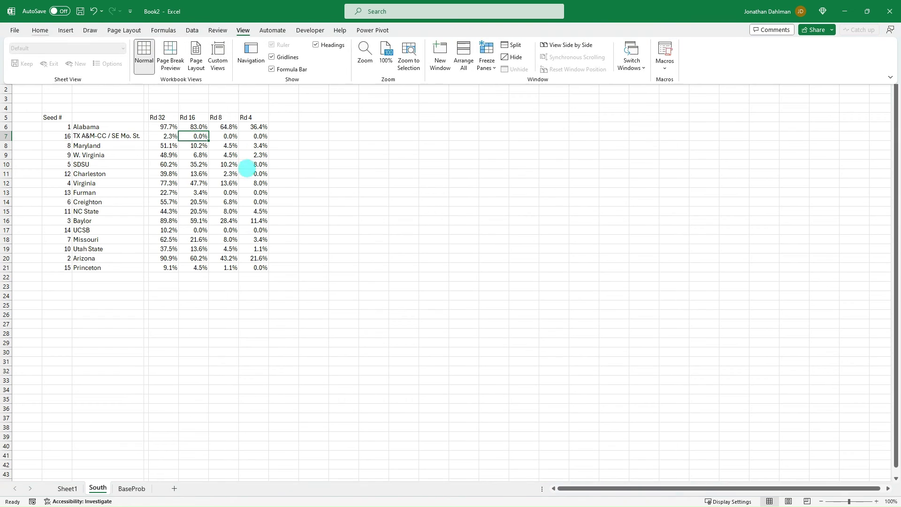
key("v")
key("g")
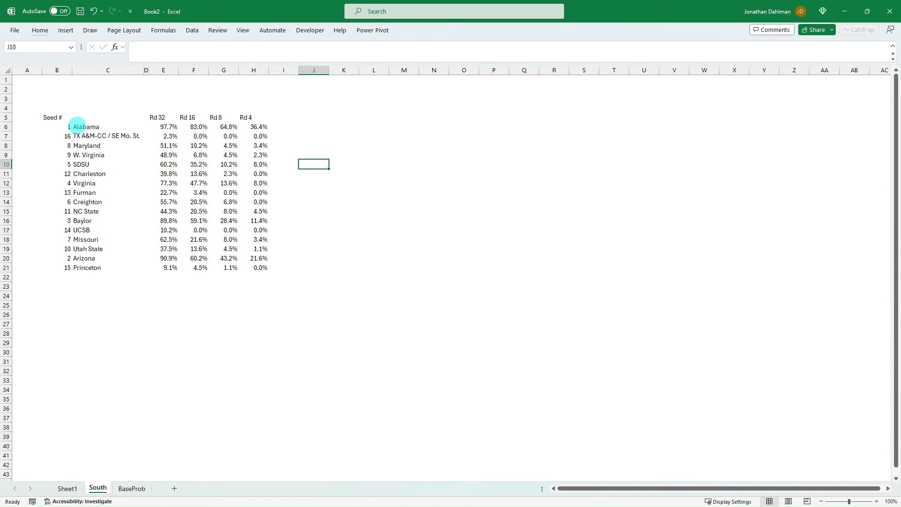
left_click(84, 125)
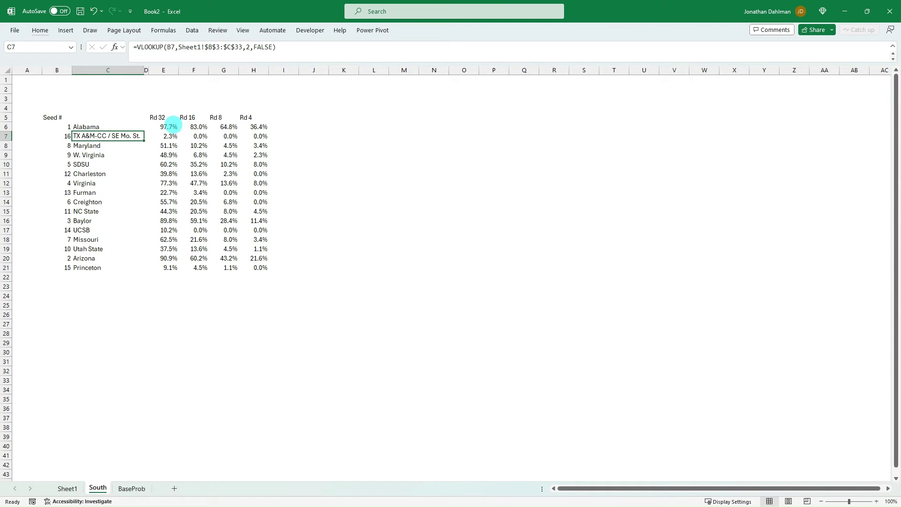
left_click(168, 126)
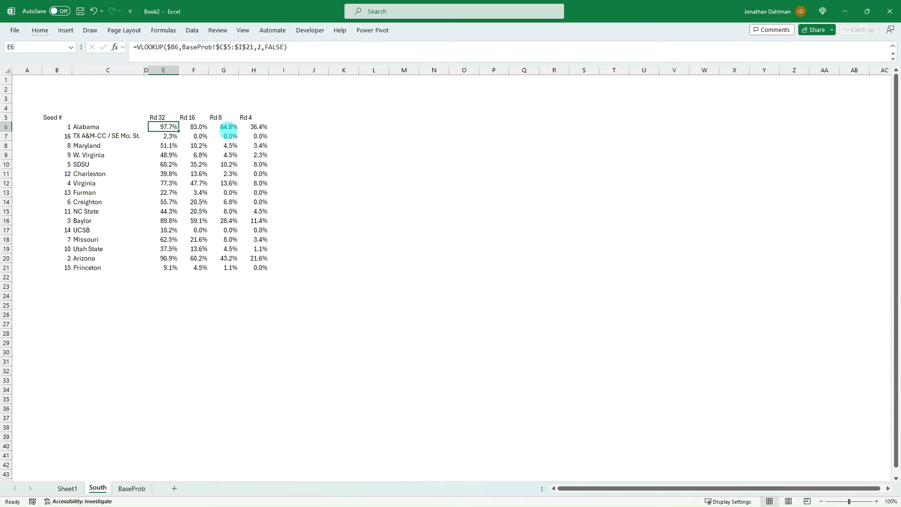
key("Right")
key("Right")
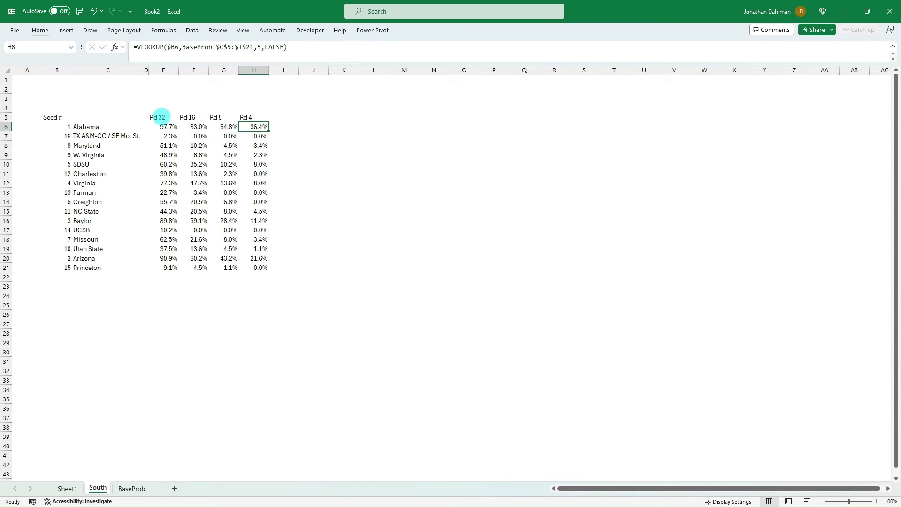
Step: Center and underline the round headers in E5:H5
left_click_drag(158, 117, 245, 117)
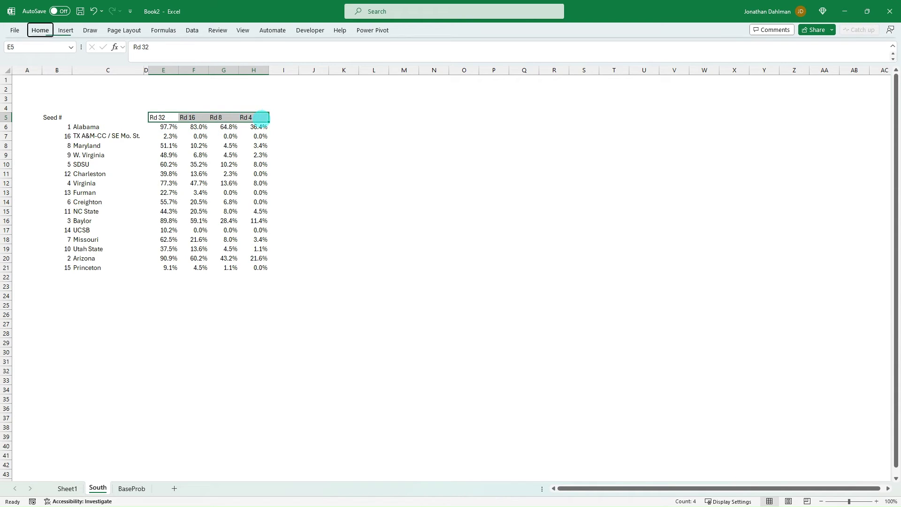
key("alt+h")
key("a")
key("c")
key("ctrl+u")
left_click(264, 183)
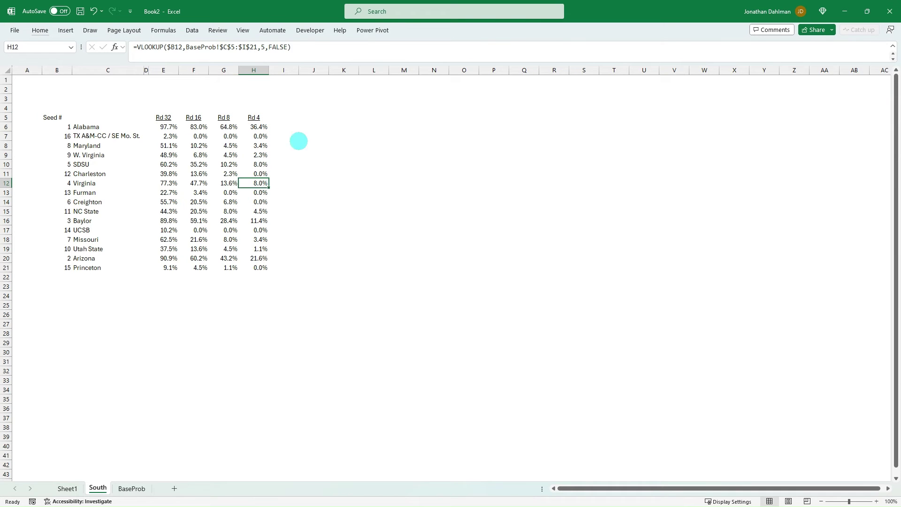
left_click(306, 126)
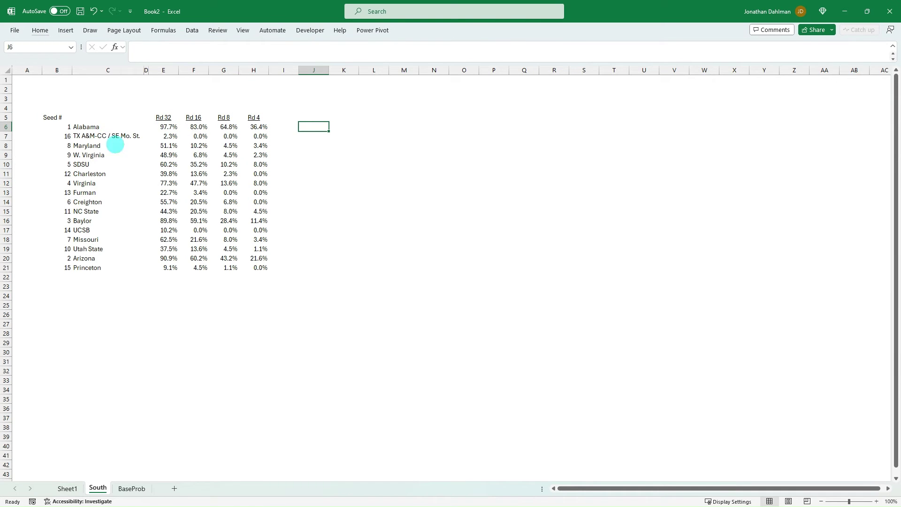
Step: Apply thick outside borders around the probability block E6:H21
left_click_drag(166, 126, 255, 269)
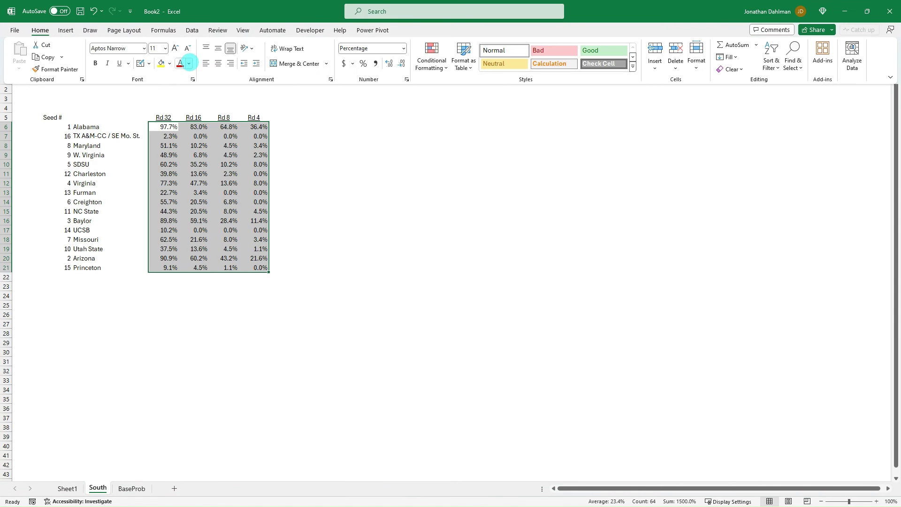
left_click(149, 64)
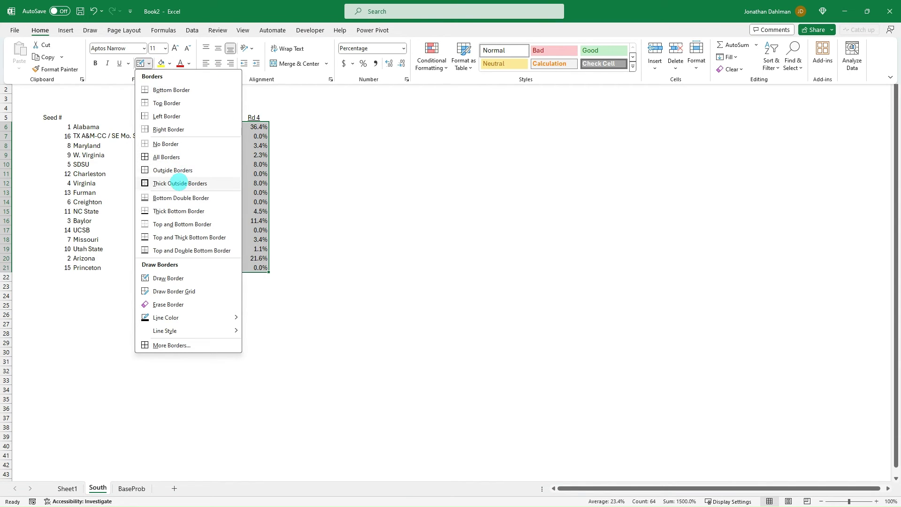
left_click(181, 183)
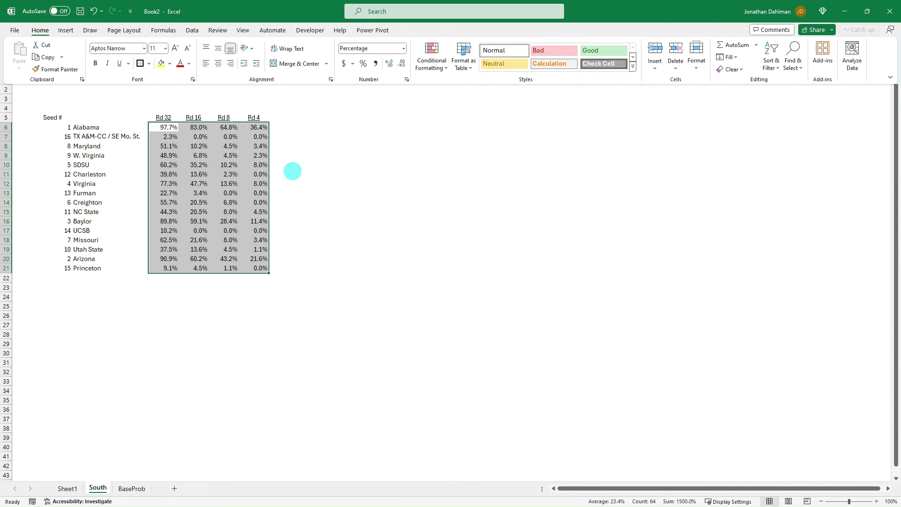
Step: Outline the Rd 4, Rd 8 and Rd 16 columns separately with thick outside borders from row 6 to 21
left_click(247, 124)
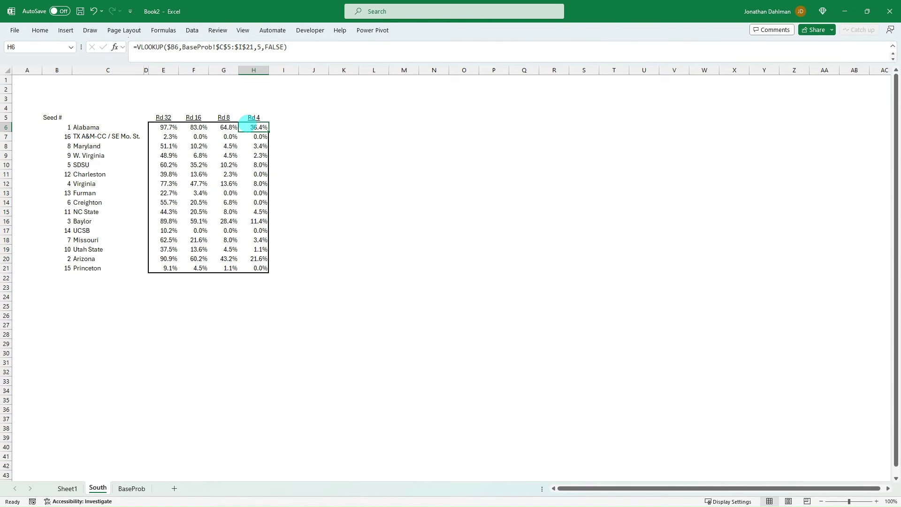
key("ctrl+shift+Down")
key("Left")
key("ctrl+shift+Down")
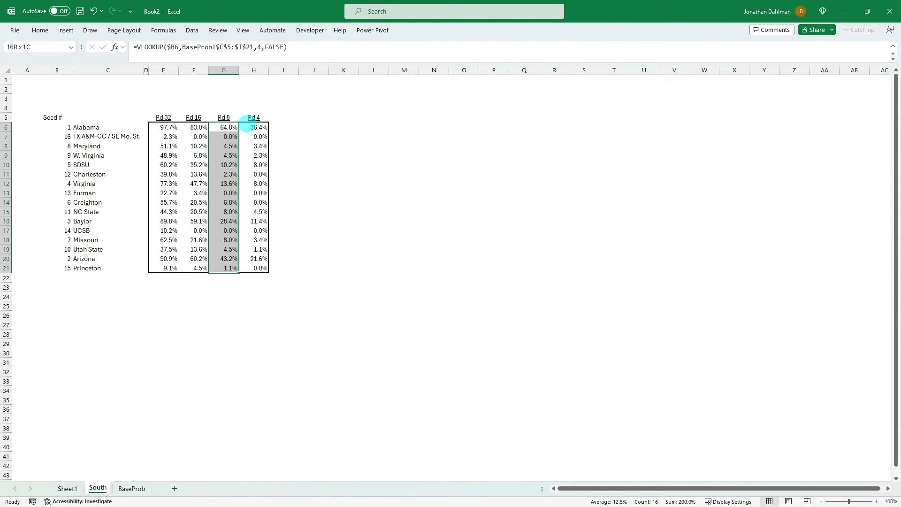
key("Left")
key("ctrl+shift+Down")
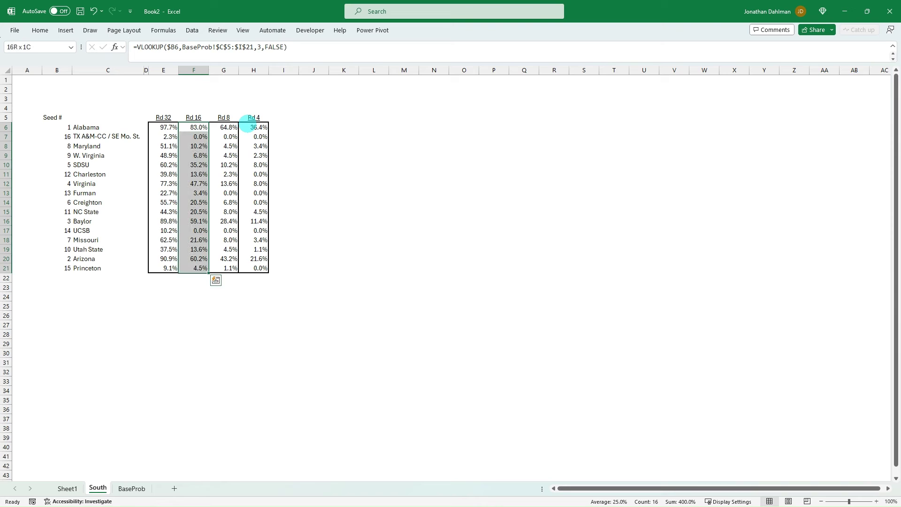
Step: Try to outline the Rd 32 matchups with thick outside borders
key("Left")
key("Down")
key("Down")
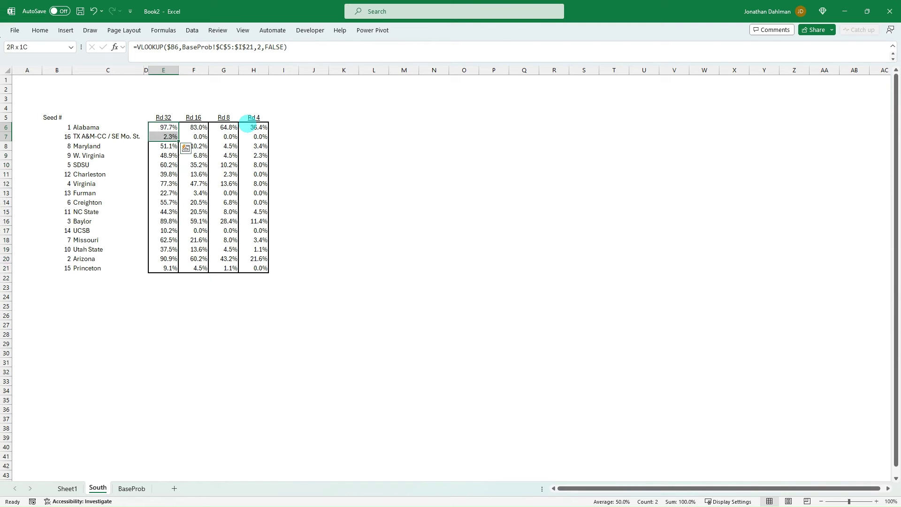
key("Down")
key("shift+Down")
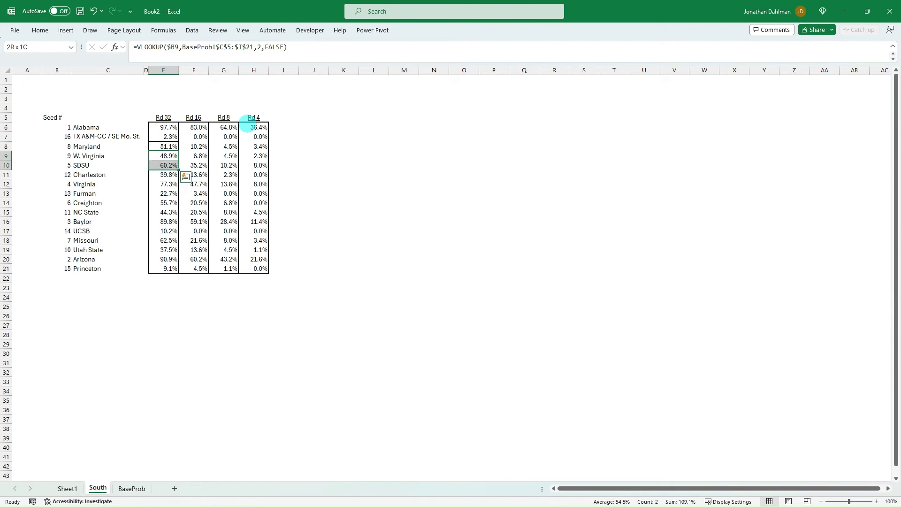
key("ctrl+shift+7")
key("Down")
key("Down")
key("shift+Down")
key("shift+Down")
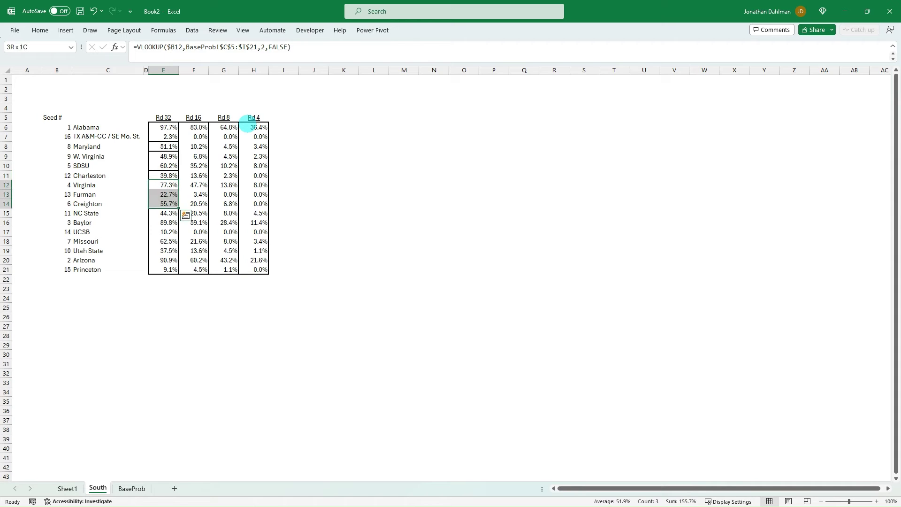
key("Down")
key("shift+Down")
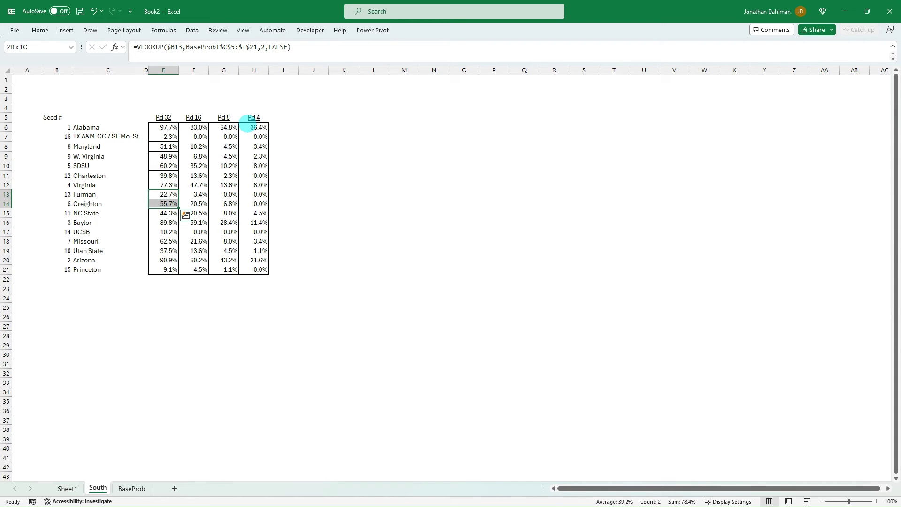
key("Up")
key("Up")
key("Up")
key("Up")
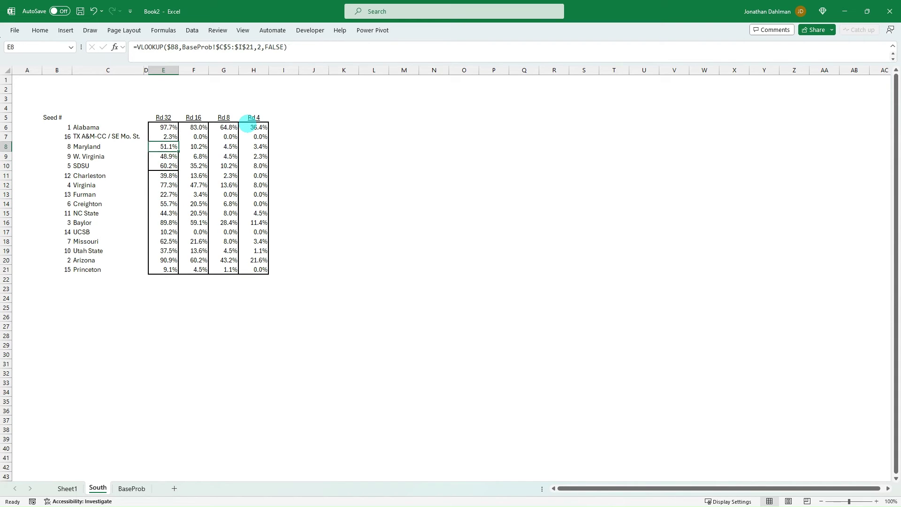
Step: Undo the misaligned borders in the Rd 32 column
key("ctrl+z")
key("ctrl+z")
key("ctrl+z")
key("ctrl+z")
key("ctrl+z")
key("ctrl+z")
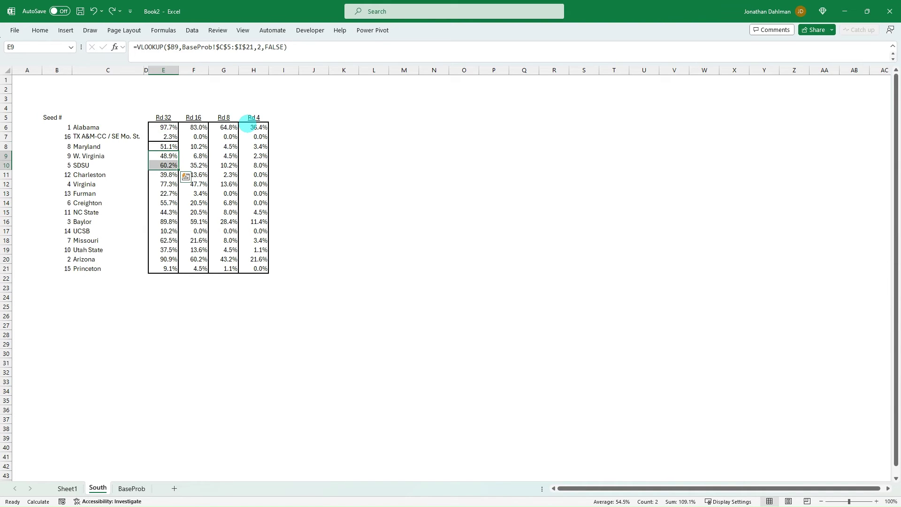
Step: Outline the first two Rd 32 matchups, E6:E7 and E8:E9, with thick outside borders
key("Left")
key("shift+Down")
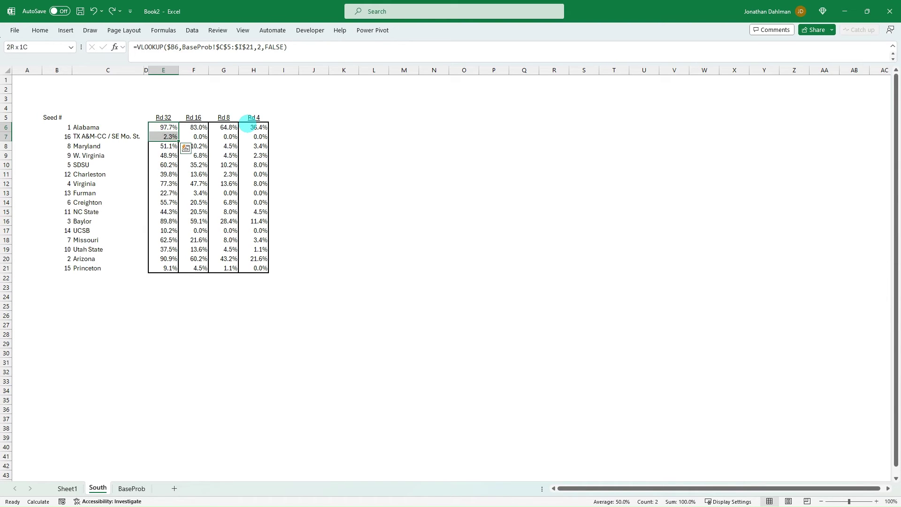
left_click(40, 30)
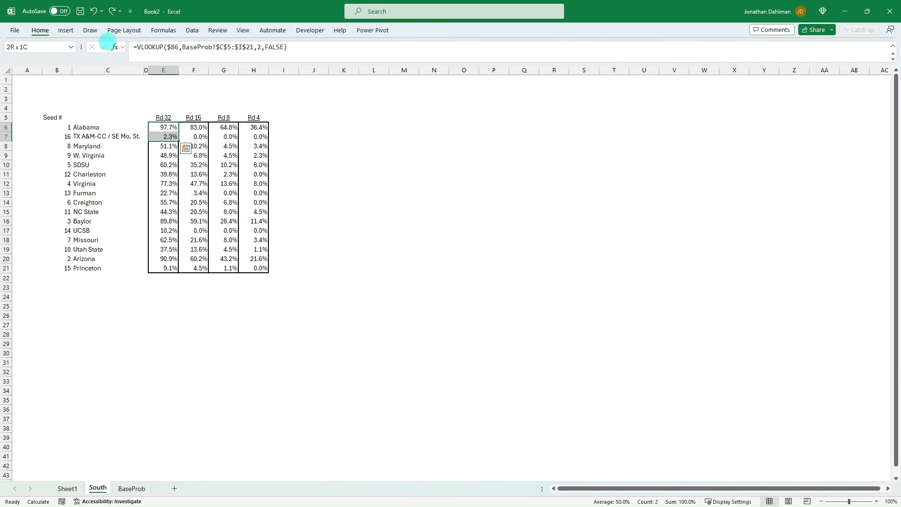
left_click(140, 63)
left_click(262, 144)
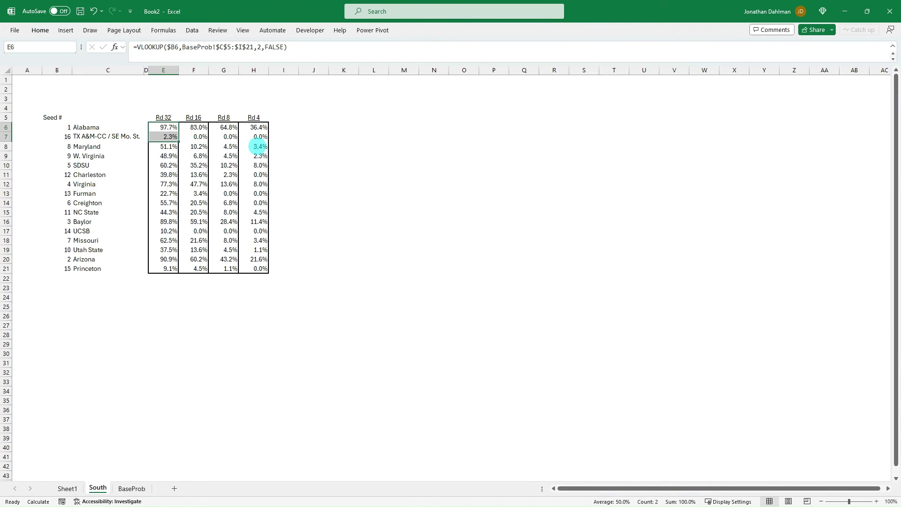
left_click(181, 147)
left_click_drag(167, 148, 168, 156)
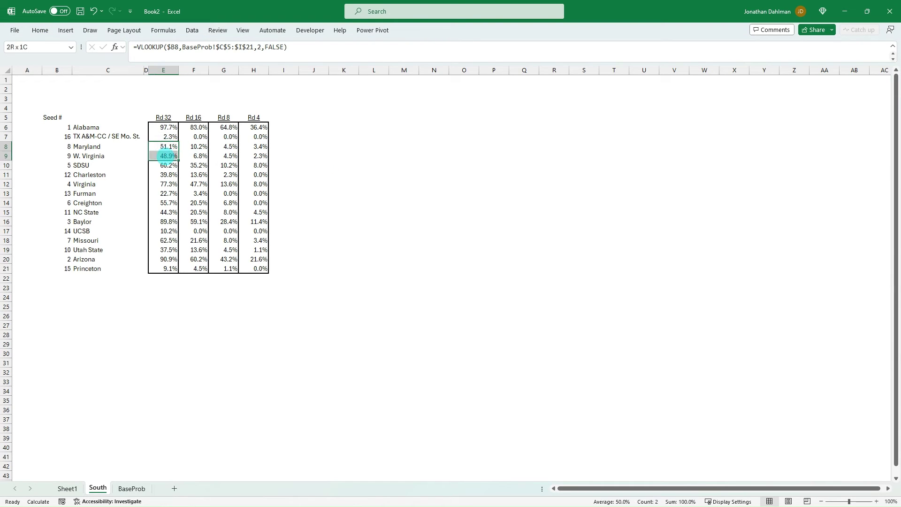
key("ctrl+v")
Step: Apply thick outside borders to the Rd 32 matchups E10:E11 and E12:E13
key("Down")
key("Down")
key("shift+Down")
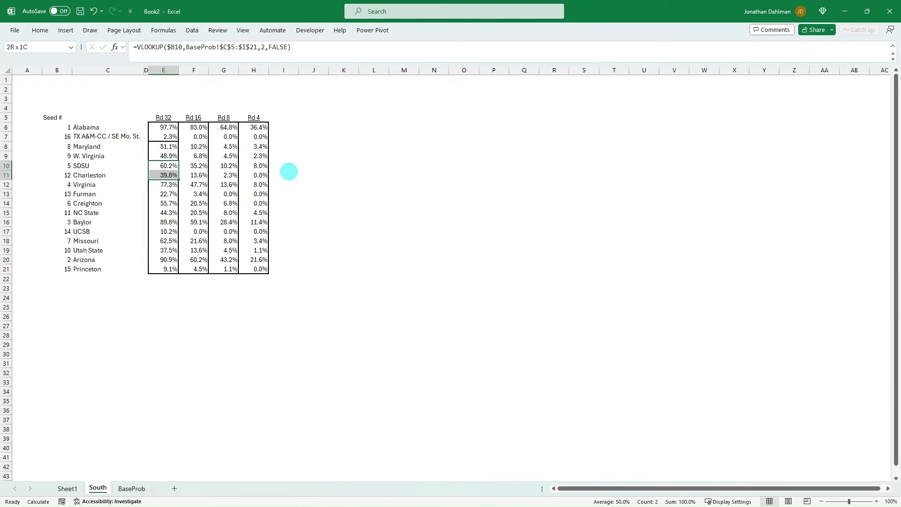
key("Down")
key("Down")
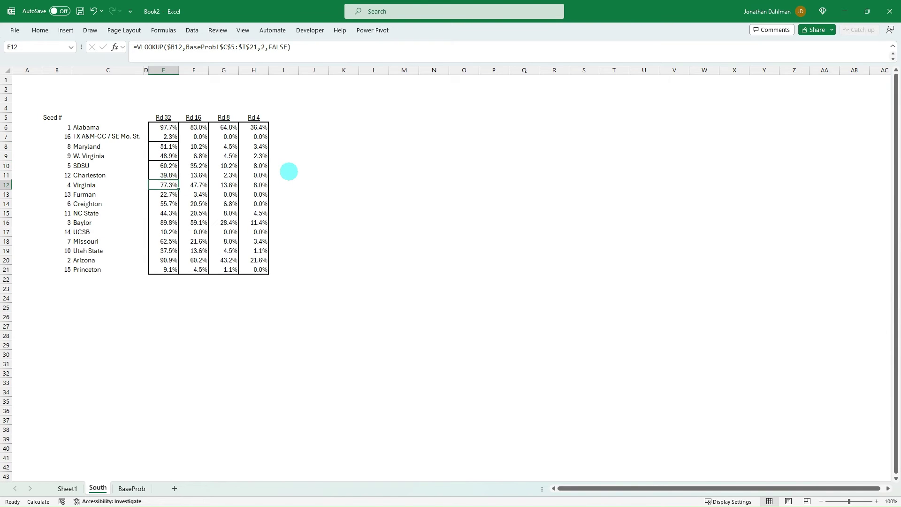
key("shift+Down")
key("ctrl+v")
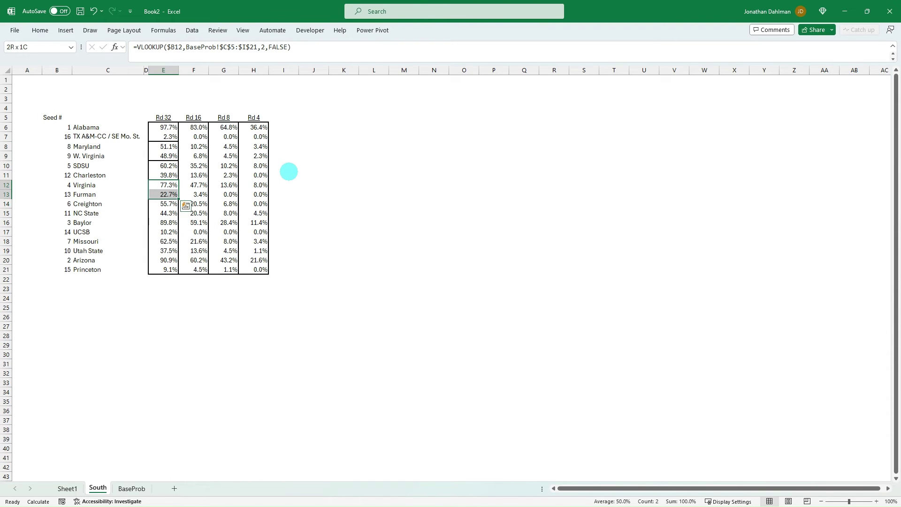
Step: Apply thick outside borders to the remaining Rd 32 pairs from E14 down, separating every two rows through row 21
key("Down")
key("Down")
key("shift+Down")
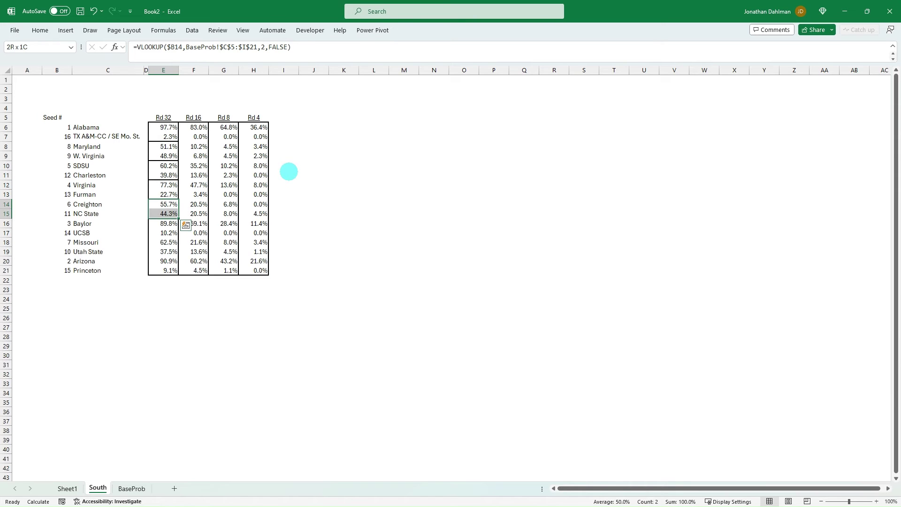
key("Down")
key("Down")
key("shift+Down")
key("Down")
key("Down")
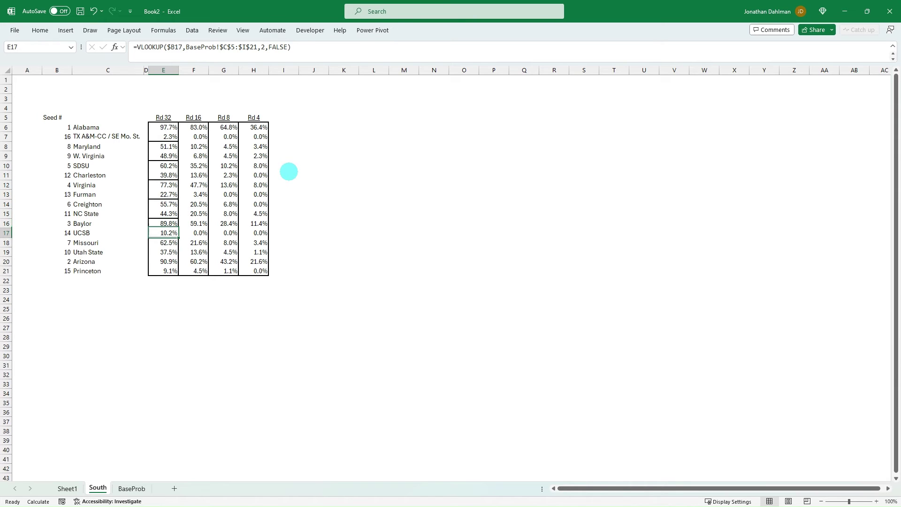
key("shift+Down")
key("ctrl+v")
Step: Outline the Rd 16 column in four-team groups F18:F21, F14:F17 and F10:F13 with thick outside borders
key("Right")
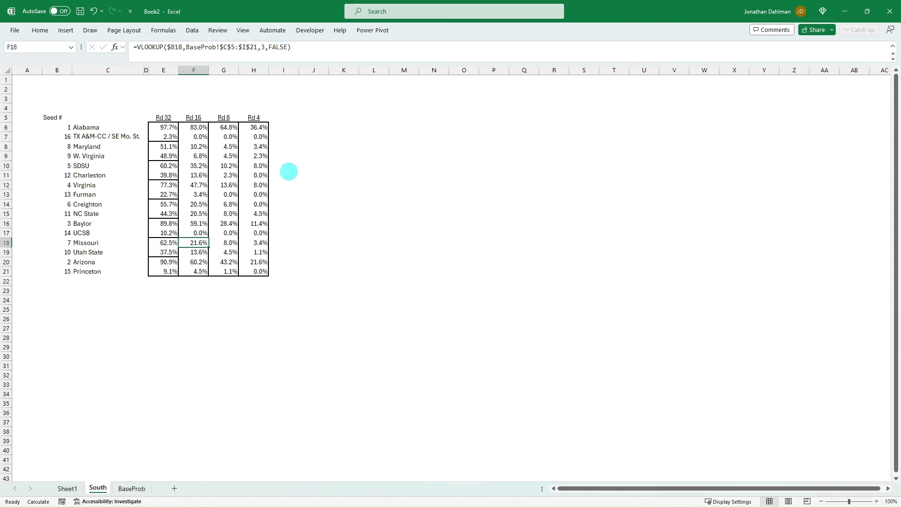
key("shift+Down")
key("shift+Down")
key("shift+Down")
key("ctrl+v")
key("Up")
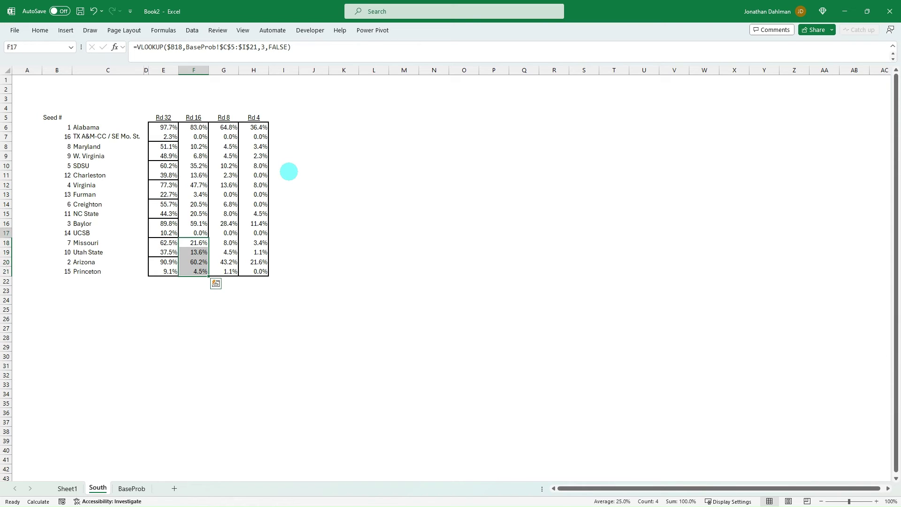
key("shift+Up")
key("shift+Up")
key("shift+Up")
key("Up")
key("Up")
key("Up")
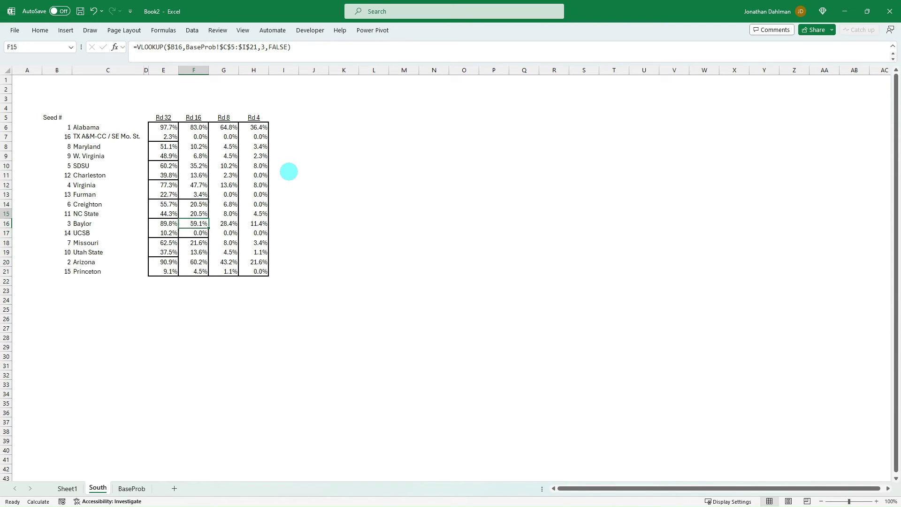
key("shift+Up")
key("shift+Up")
key("shift+Up")
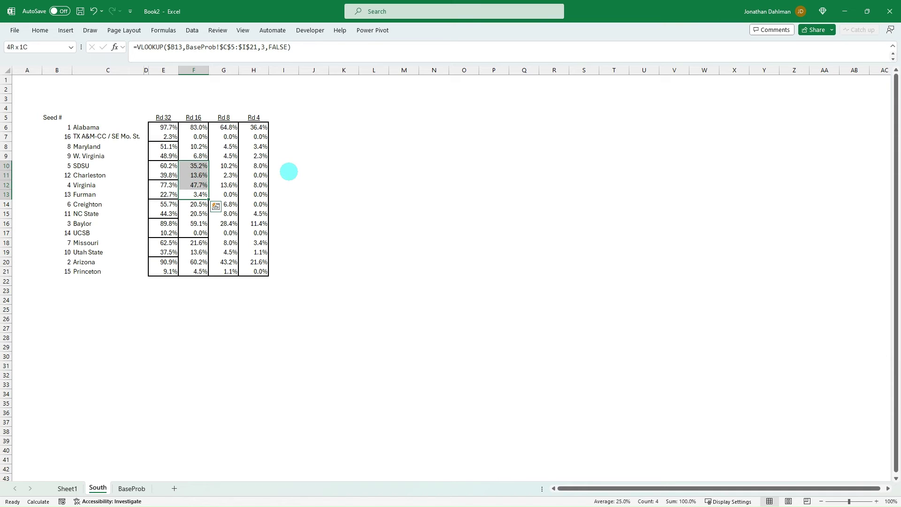
Step: Outline the upper eight-team half of the Rd 8 column, G6:G13, with thick outside borders
key("Right")
key("shift+Up")
key("shift+Up")
key("shift+Up")
key("shift+Up")
key("shift+Up")
key("shift+Up")
key("shift+Up")
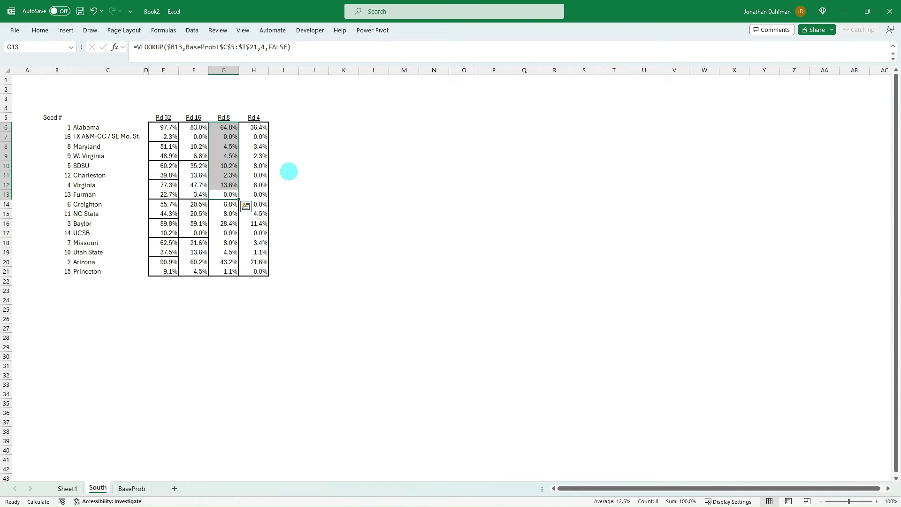
left_click(289, 173)
left_click(395, 146)
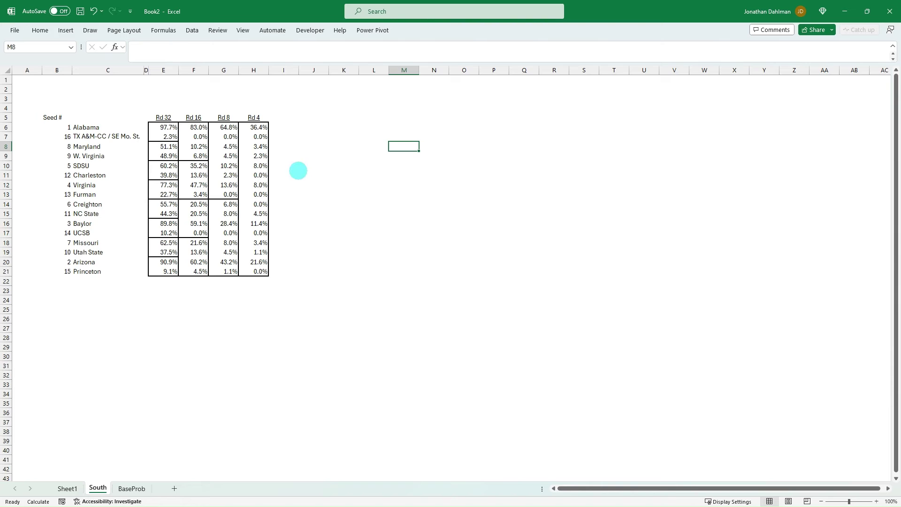
Step: Copy the round headers and probability block E5:H21 to J5
left_click_drag(168, 120, 261, 268)
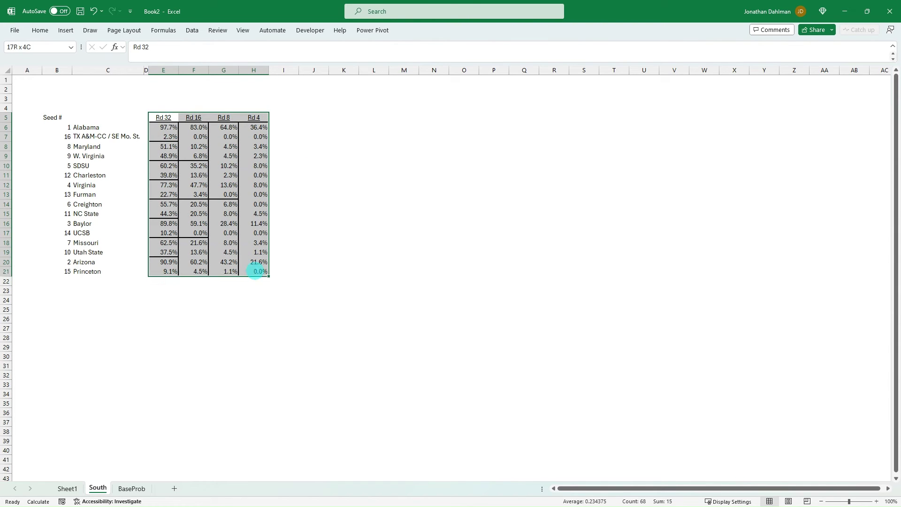
key("ctrl+c")
left_click(307, 115)
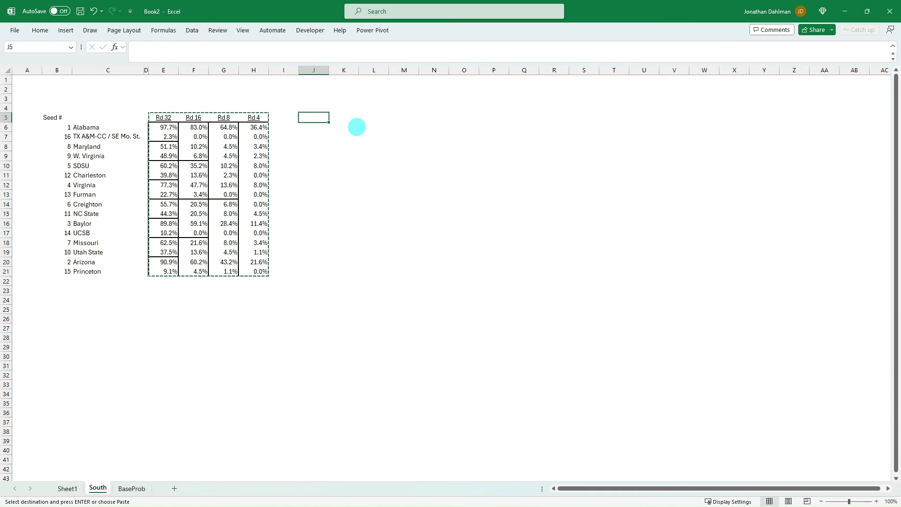
key("ctrl+v")
key("Escape")
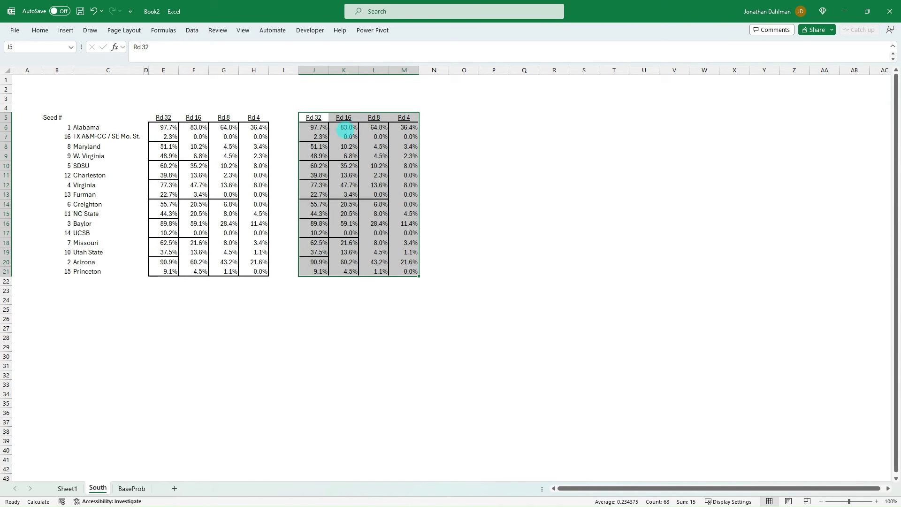
Step: Replace the copied lookup formula in J6 with 0%
left_click(310, 127)
key("F2")
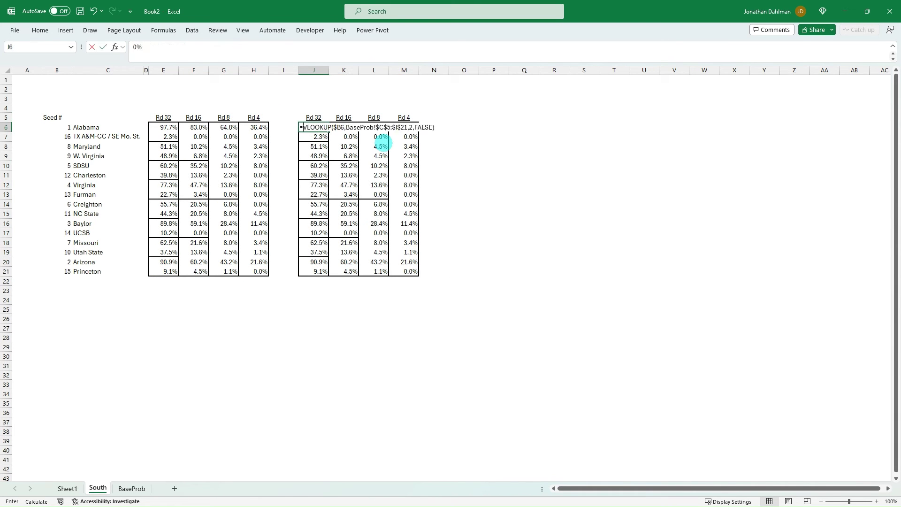
key("Escape")
type("0")
key("ctrl+Return")
Step: Copy the zero in J6 and paste it as values only into K6:M6
key("ctrl+c")
key("Right")
key("shift+Right")
key("shift+Right")
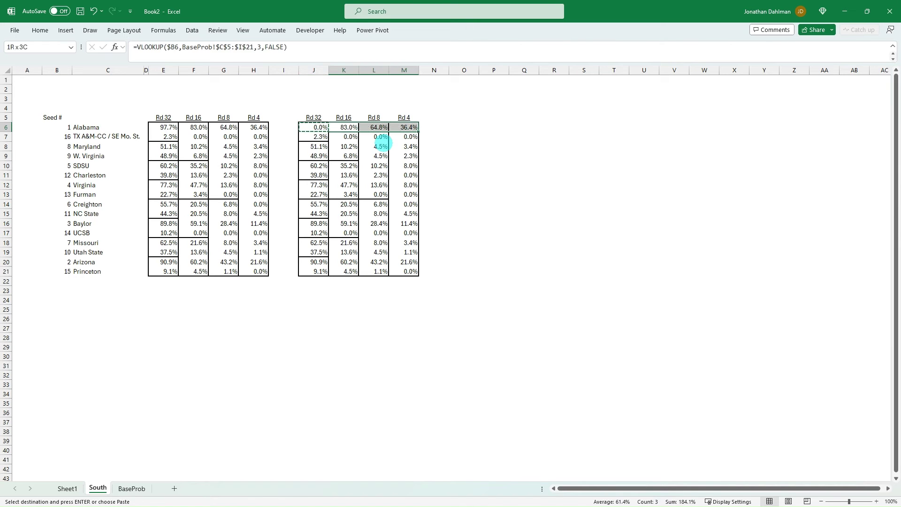
key("alt+e")
key("s")
key("v")
key("Return")
key("Left")
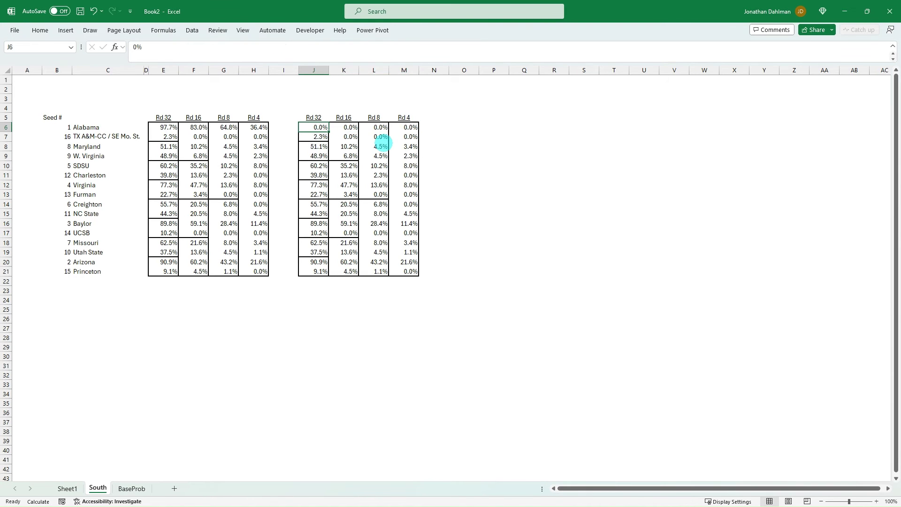
Step: Copy the zeros in J6:M6 and paste them as values only over J7:M21, keeping the borders
key("shift+Right")
key("shift+Right")
key("shift+Right")
key("ctrl+c")
key("Down")
key("shift+Right")
key("shift+Right")
key("shift+Right")
key("ctrl+shift+Down")
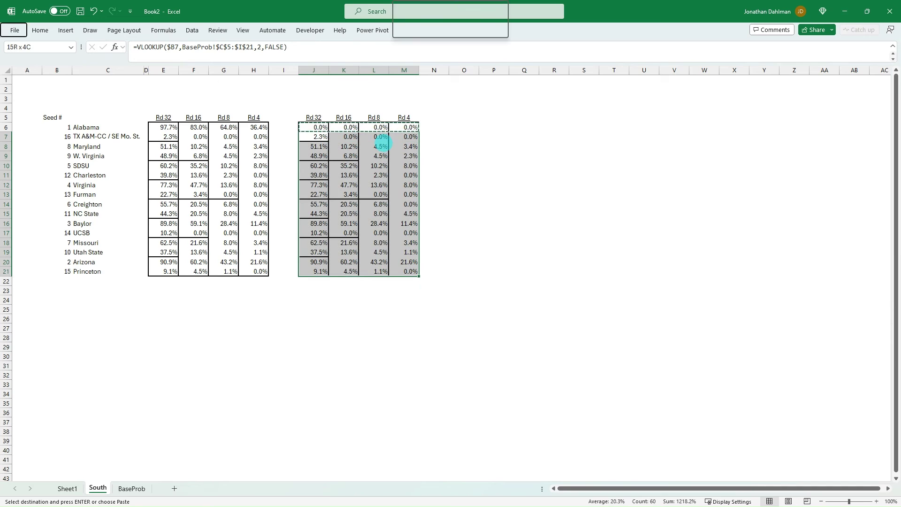
key("alt+e")
key("s")
key("v")
key("Return")
key("Escape")
Step: Set the font color of the zero block J6:M21 to a custom blue from the standard color palette
key("Up")
key("shift+Right")
key("ctrl+shift+Down")
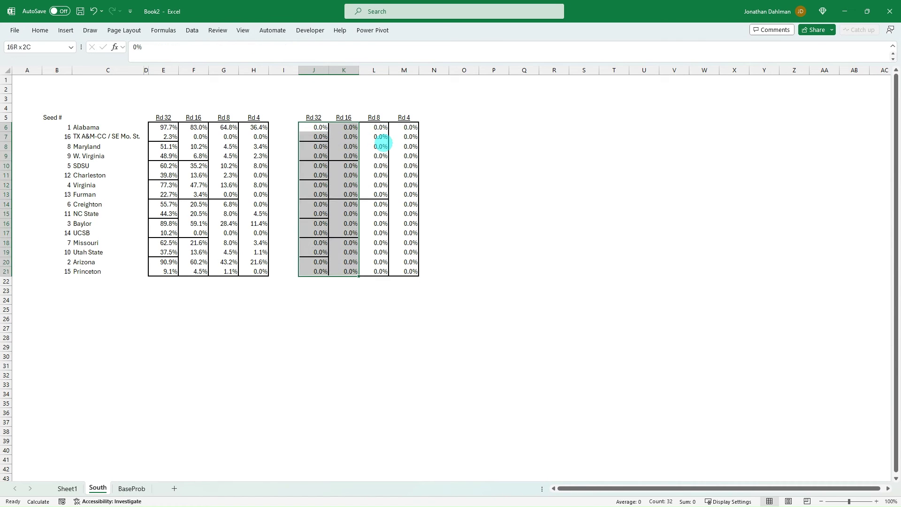
key("shift+Right")
key("shift+Right")
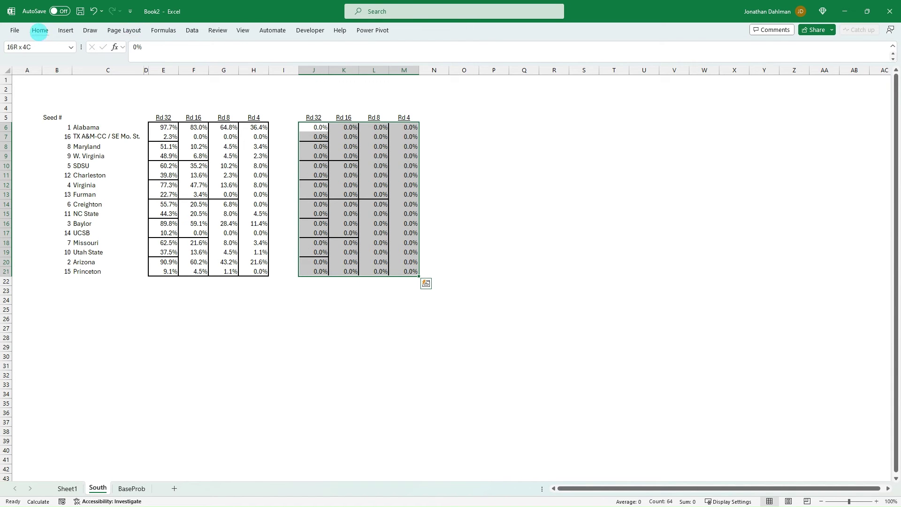
left_click(40, 30)
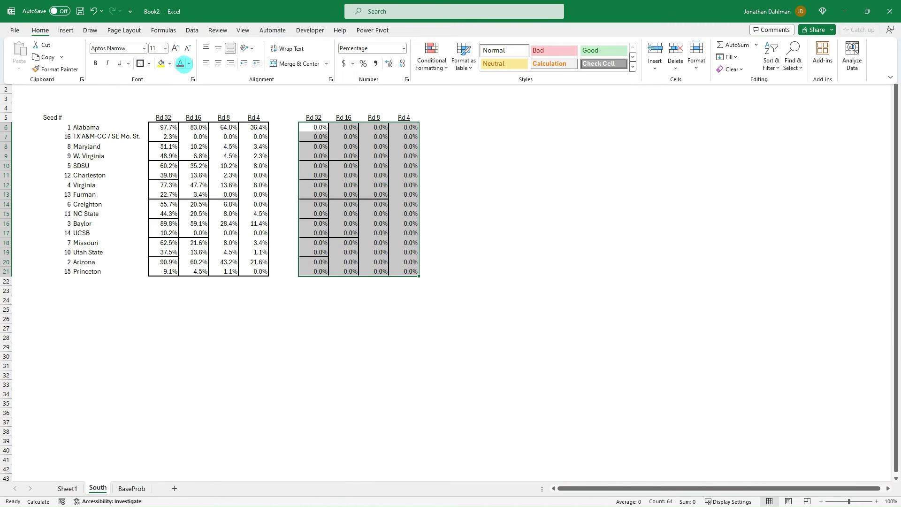
left_click(188, 63)
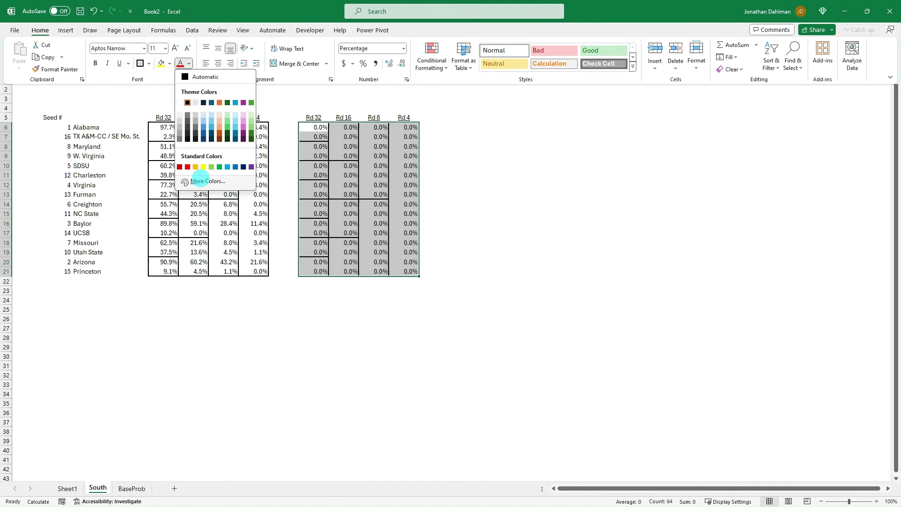
left_click(199, 180)
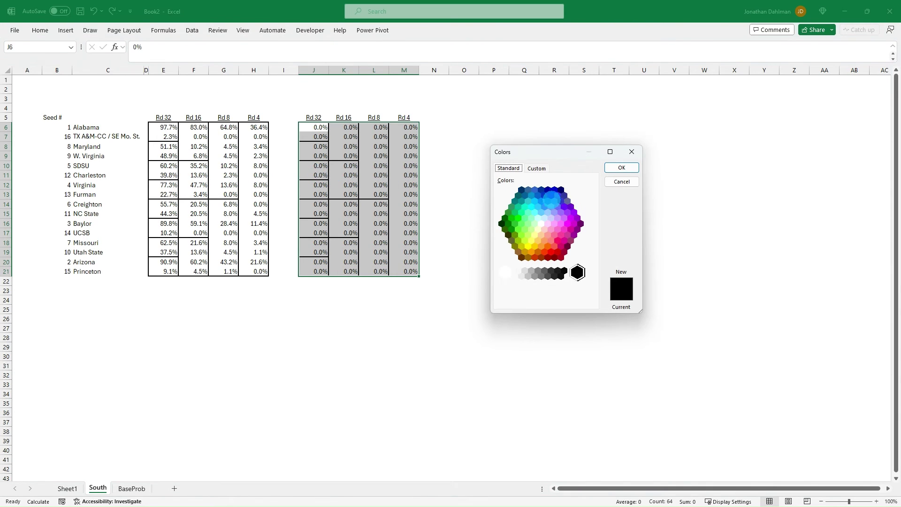
left_click(548, 194)
left_click(622, 168)
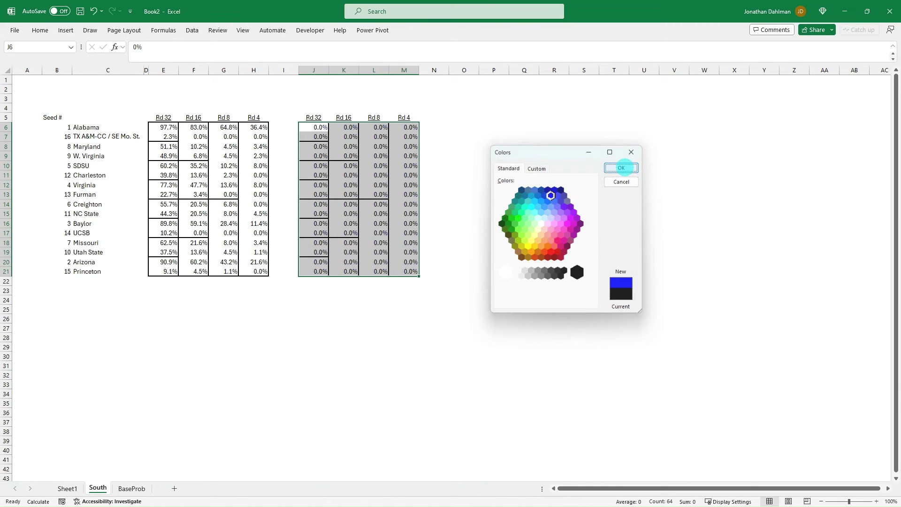
left_click(469, 135)
left_click(487, 126)
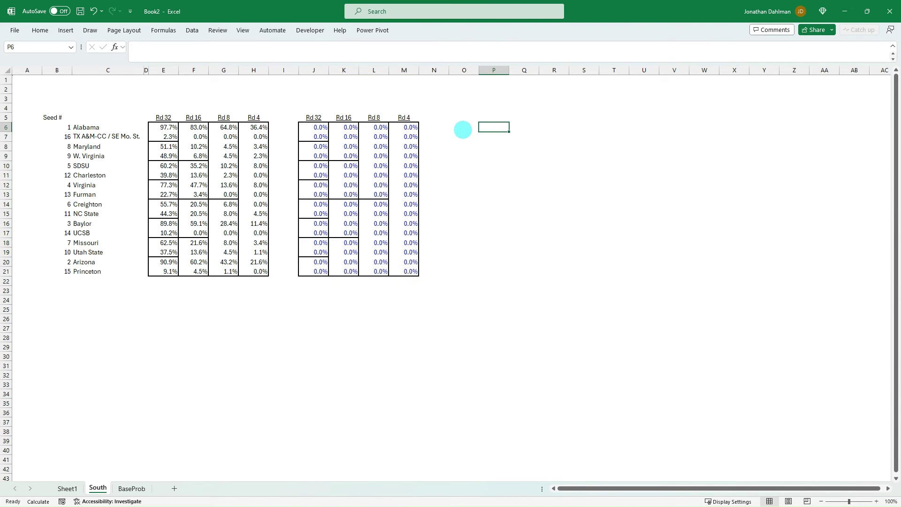
Step: Enter manual Rd 32 adjustments of 2.3% for Alabama in J6 and -2.3% for its opponent in J7
left_click(468, 126)
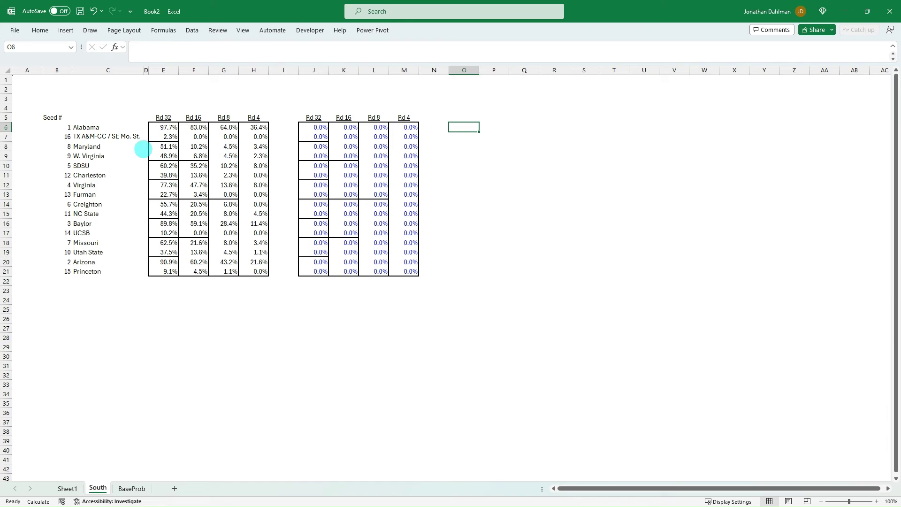
left_click(323, 129)
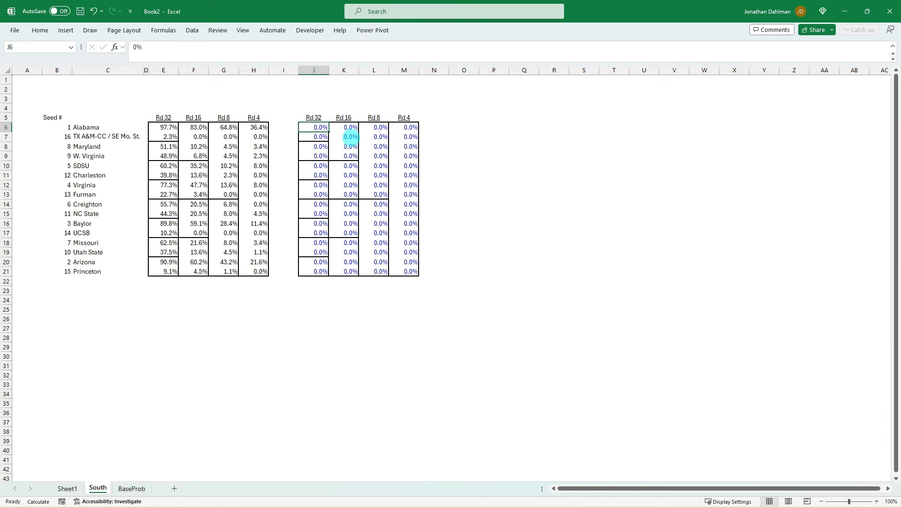
left_click(350, 137)
key("Left")
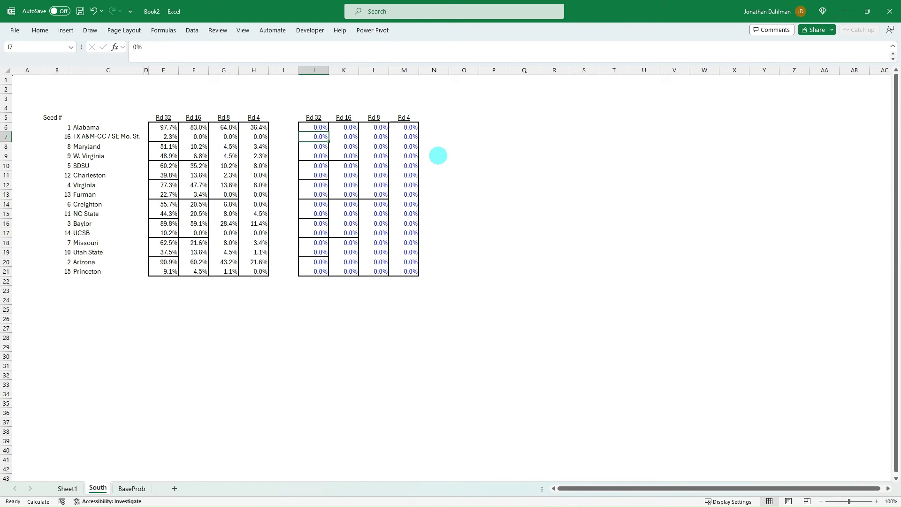
type("-2.")
key("Up")
type("2.3")
key("Return")
key("Up")
key("Down")
key("Up")
left_click(166, 127)
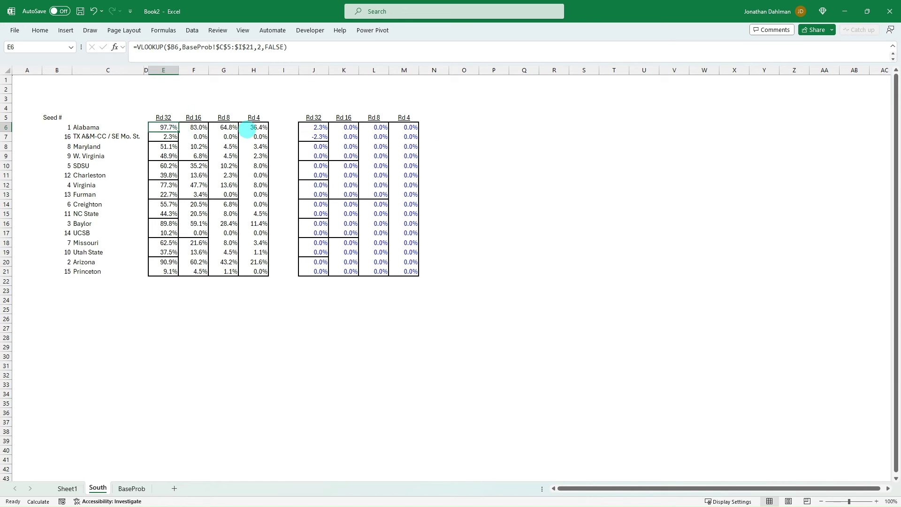
left_click(319, 128)
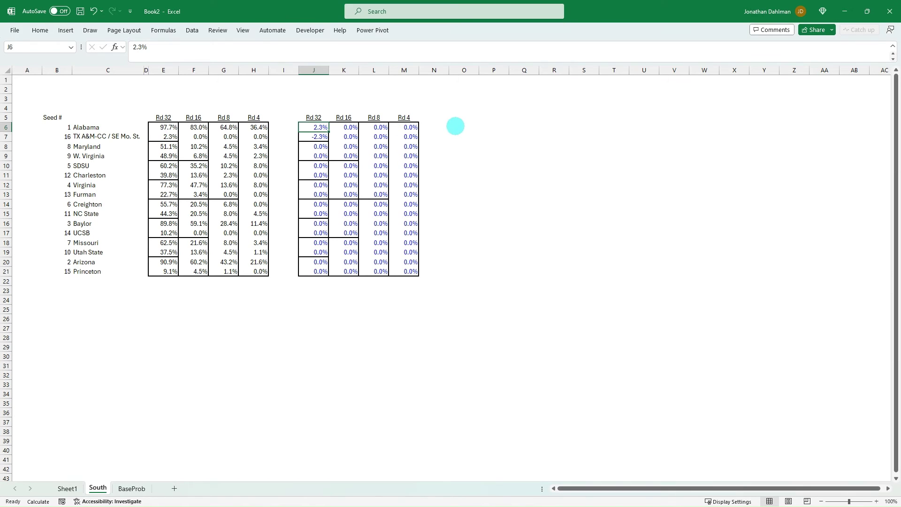
left_click(460, 129)
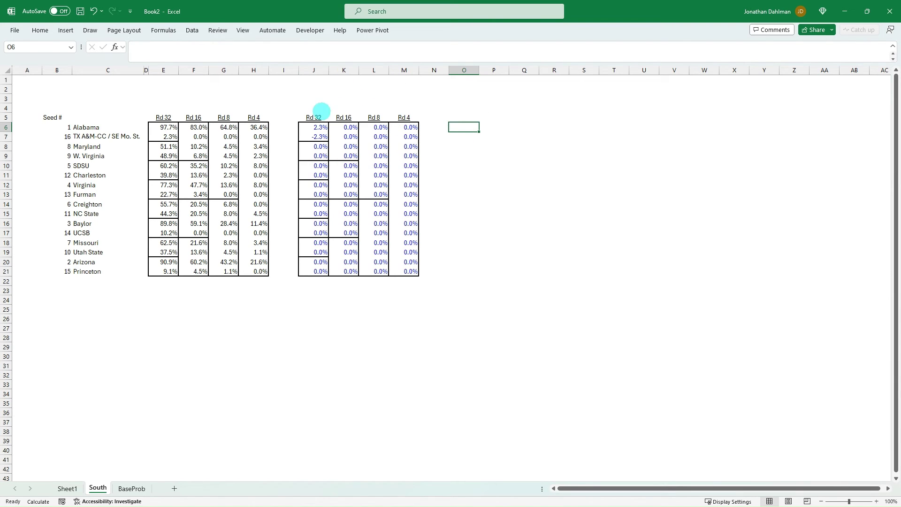
Step: Copy the Rd 32 header from J5 to O5 to start a third block
left_click(314, 118)
key("ctrl+c")
left_click(465, 117)
key("ctrl+v")
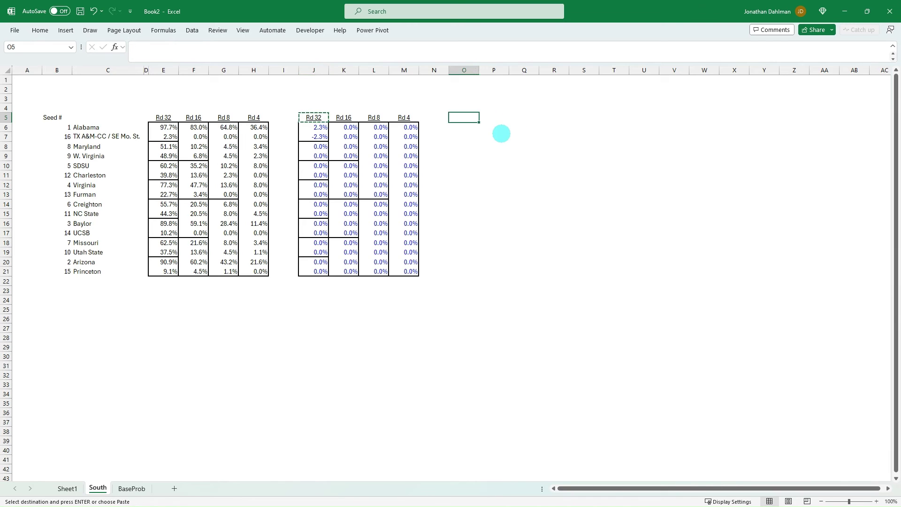
key("Escape")
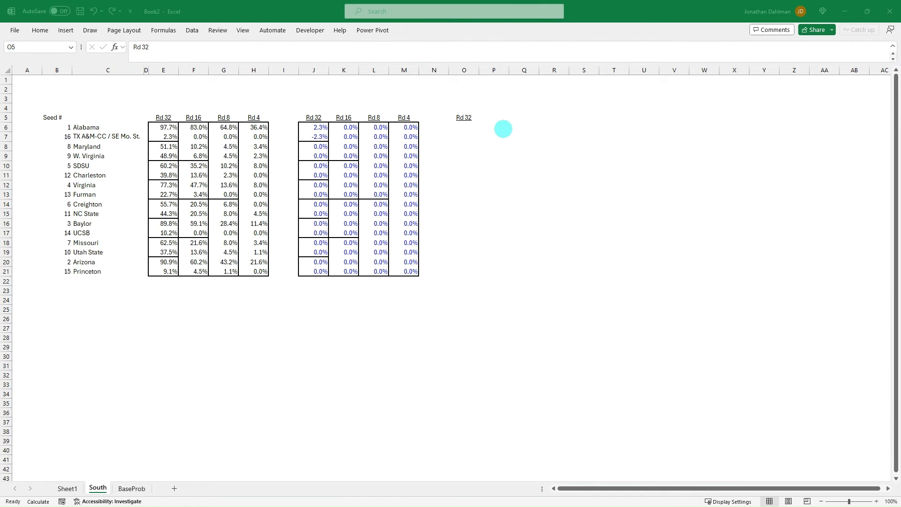
Step: Enter a formula in O6 that adds the base probability E6 and the manual adjustment J6
left_click(476, 126)
type("+")
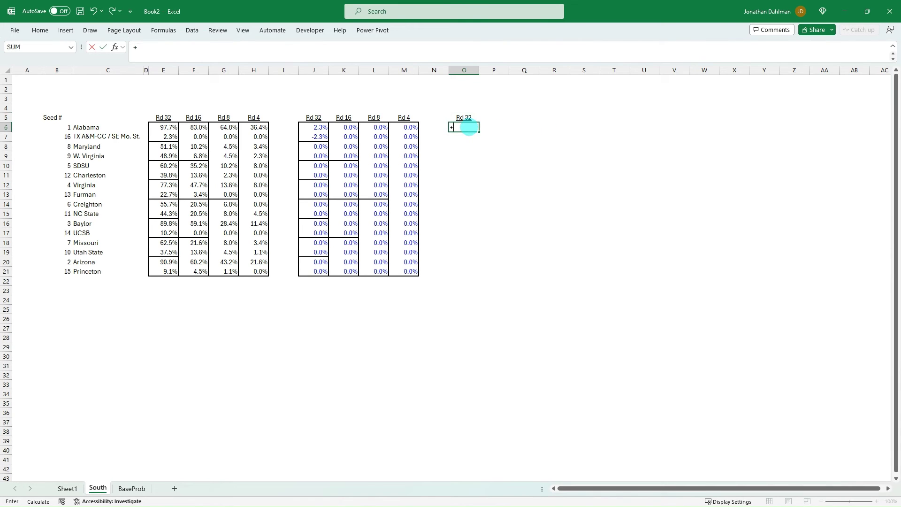
left_click(163, 127)
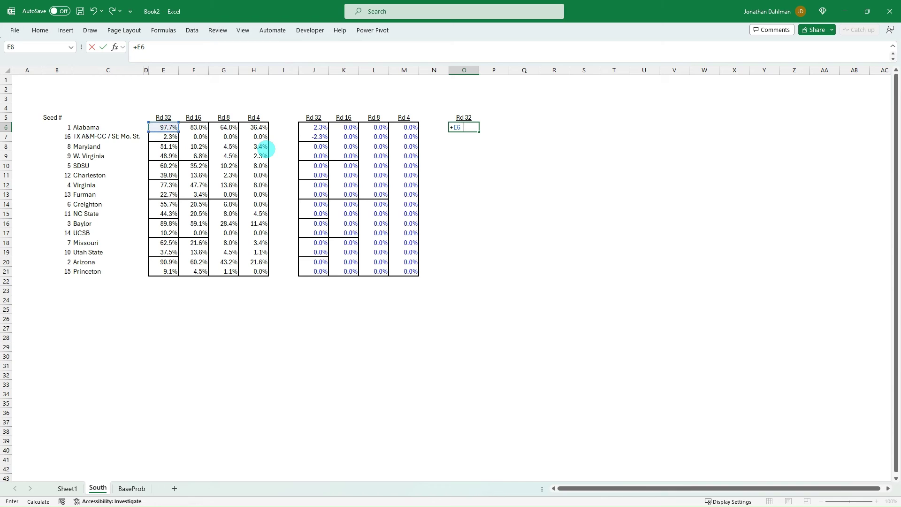
type("+")
left_click(310, 130)
key("Return")
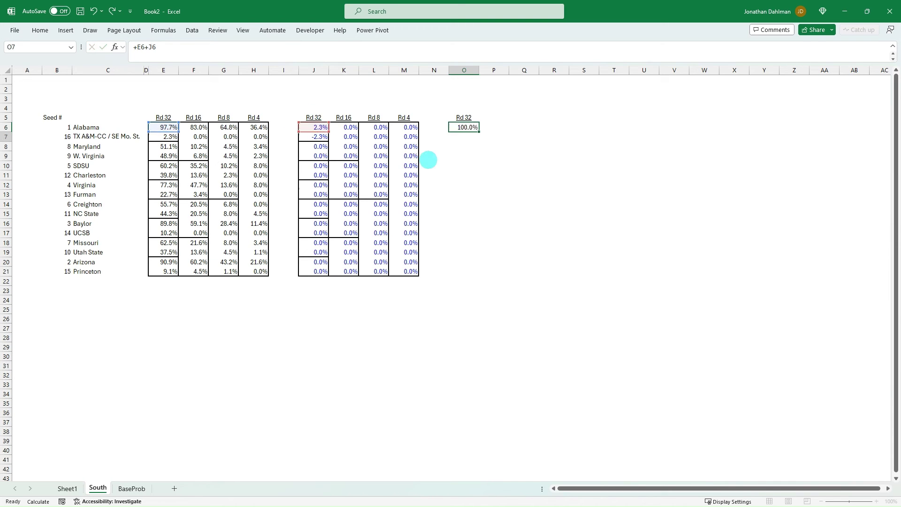
Step: Fill the O6 sum formula down through O21 and recalculate the workbook
key("Up")
key("shift+Down")
key("shift+Down")
key("shift+Down")
key("shift+Down")
key("shift+Down")
key("shift+Down")
key("shift+Down")
key("shift+Down")
key("shift+Down")
key("shift+Down")
key("shift+Down")
key("shift+Down")
key("shift+Down")
key("shift+Down")
key("shift+Down")
key("shift+Down")
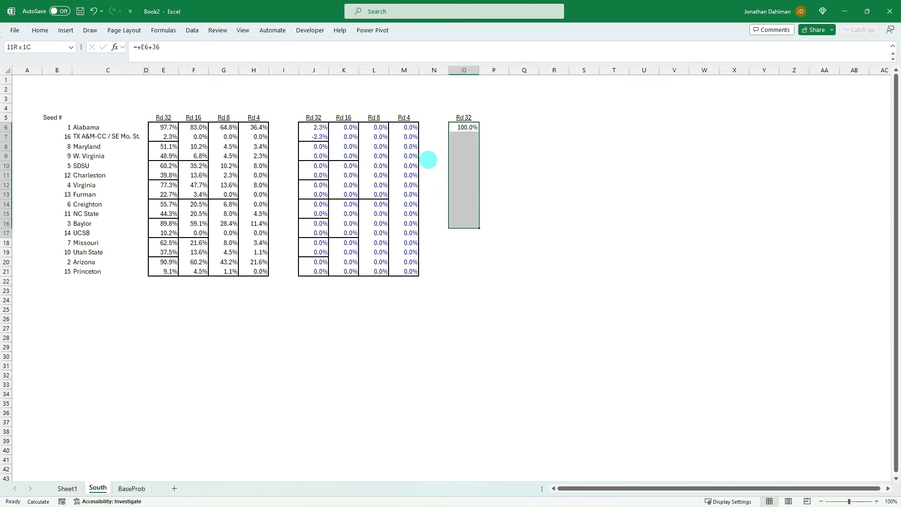
key("shift+Up")
key("ctrl+d")
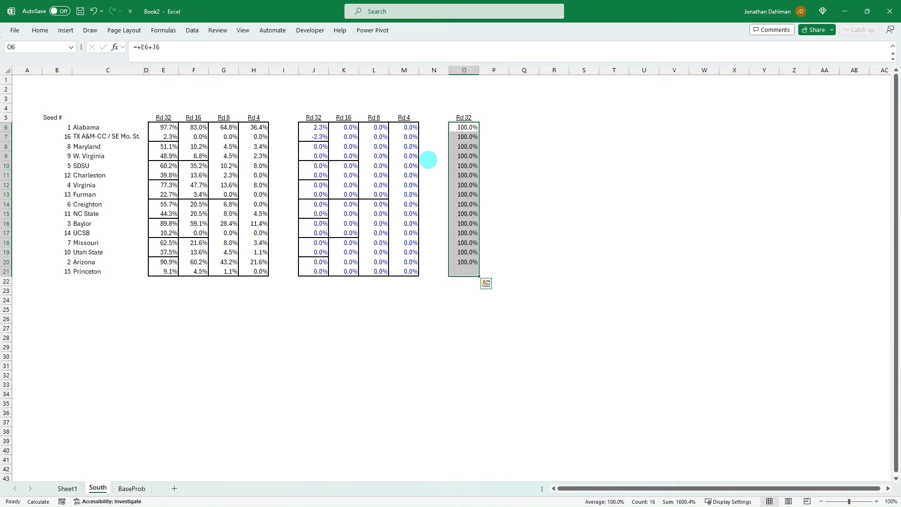
key("F9")
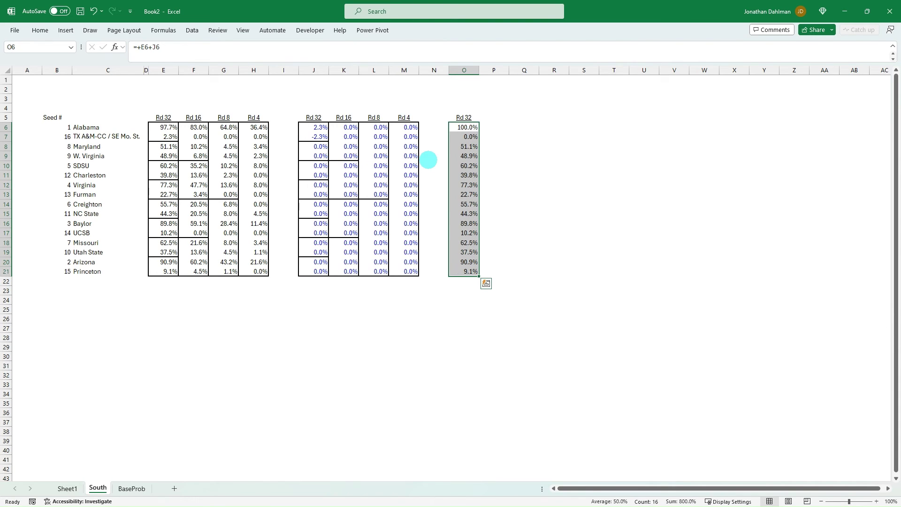
key("shift+BackSpace")
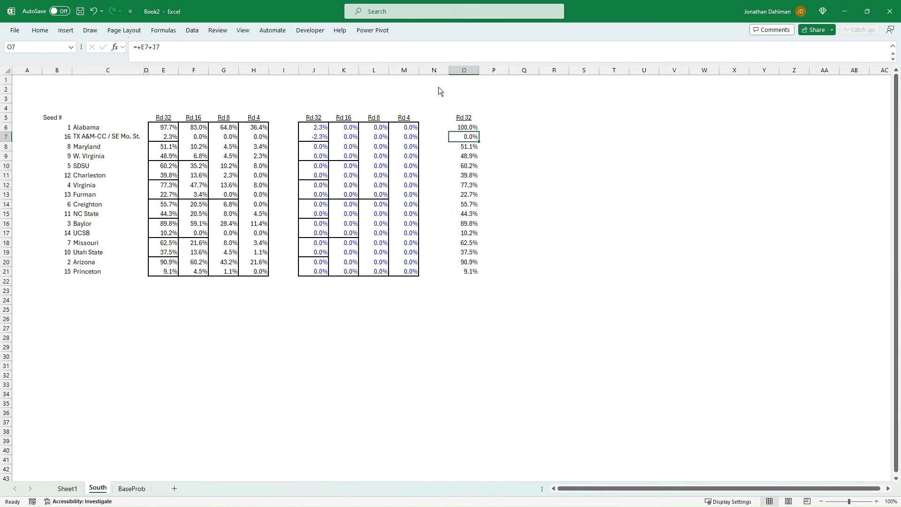
key("ctrl+2")
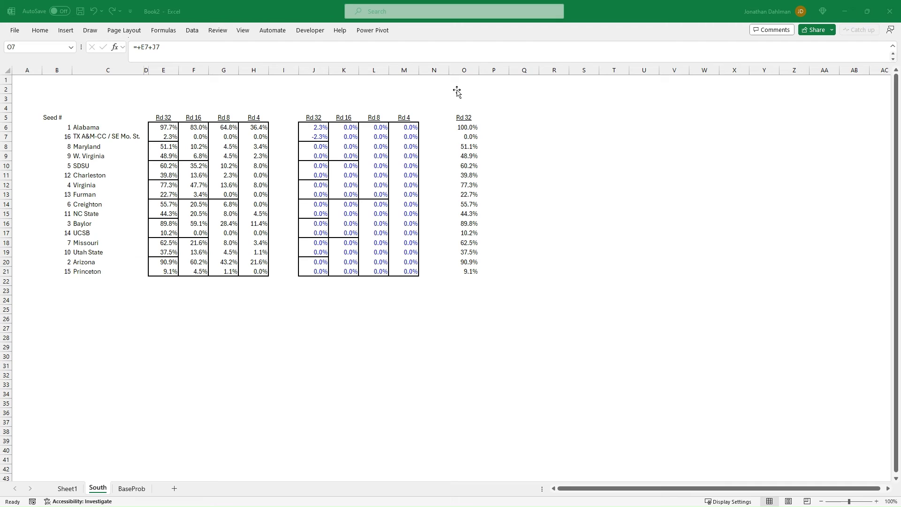
Step: Enter 0% in P6 and the formula =O6 in P7 as the first matchup's lower bounds
left_click(490, 126)
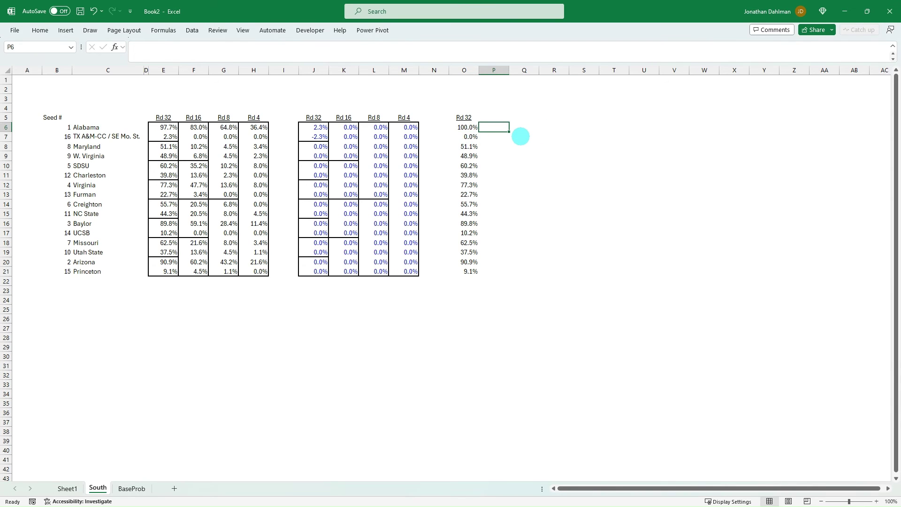
key("Return")
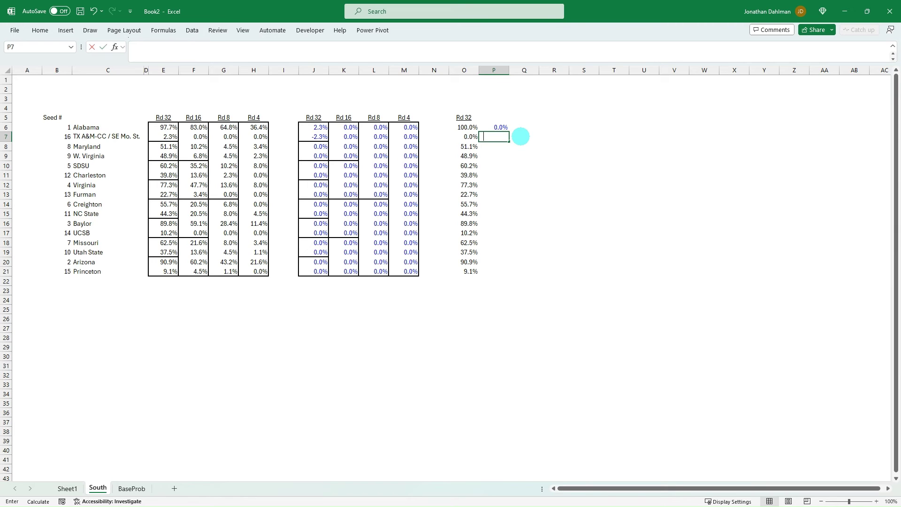
type("=")
key("Up")
key("Left")
key("Return")
key("Up")
key("Up")
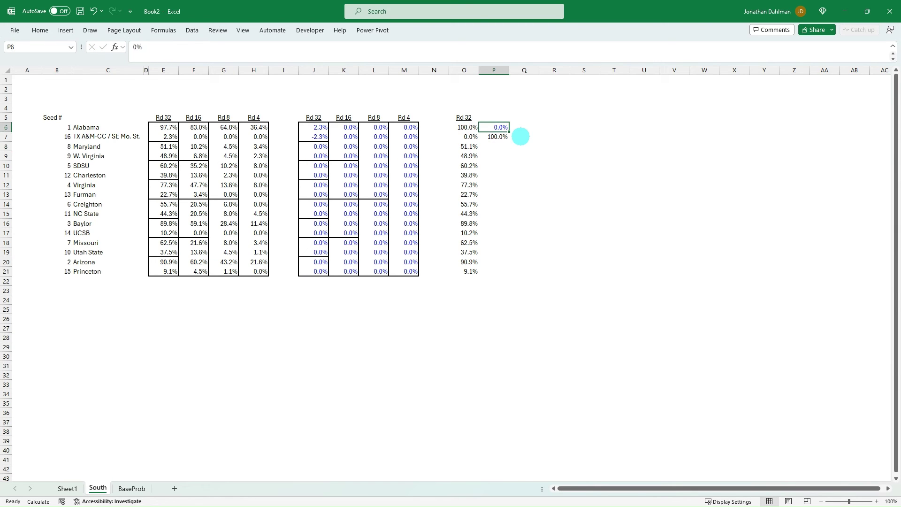
key("Down")
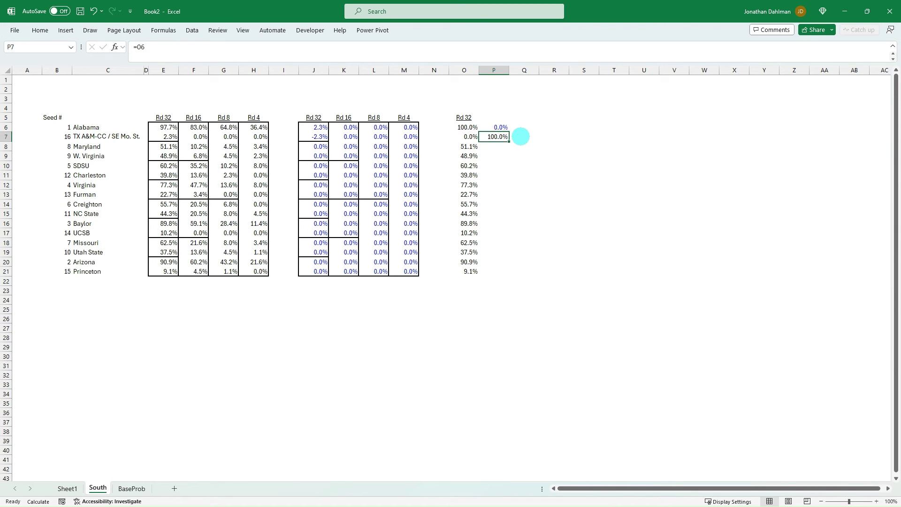
Step: Apply P7's black font formatting to P6, keeping 0% in P6 and =O6 in P7
key("ctrl+c")
key("Up")
key("alt")
key("Escape")
key("Escape")
type("0")
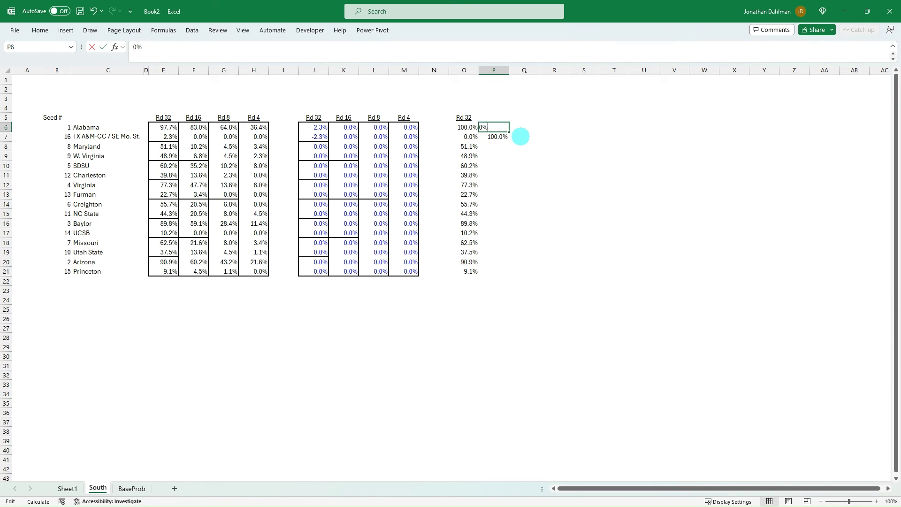
key("Return")
type("=")
key("Up")
key("Left")
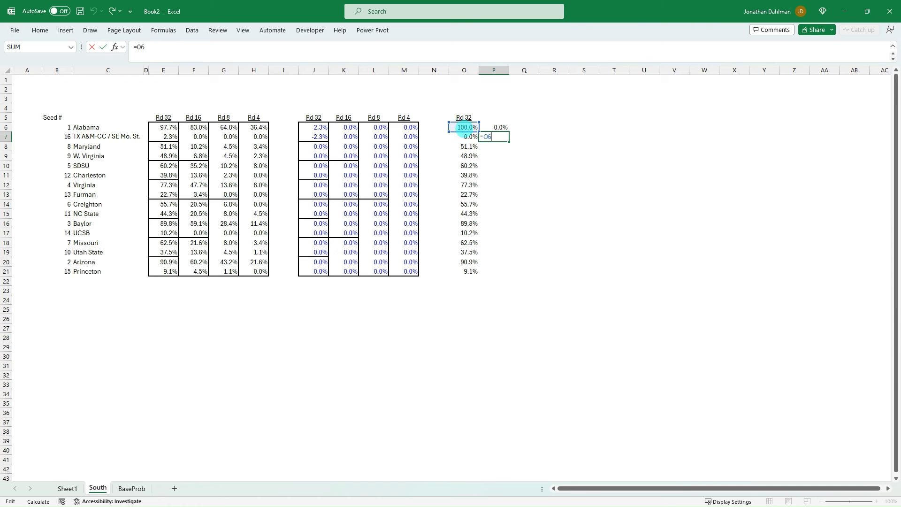
key("ctrl+Return")
Step: Copy the pair P6:P7 into every following matchup from P8 through P21 and recalculate
key("shift+Up")
key("ctrl+c")
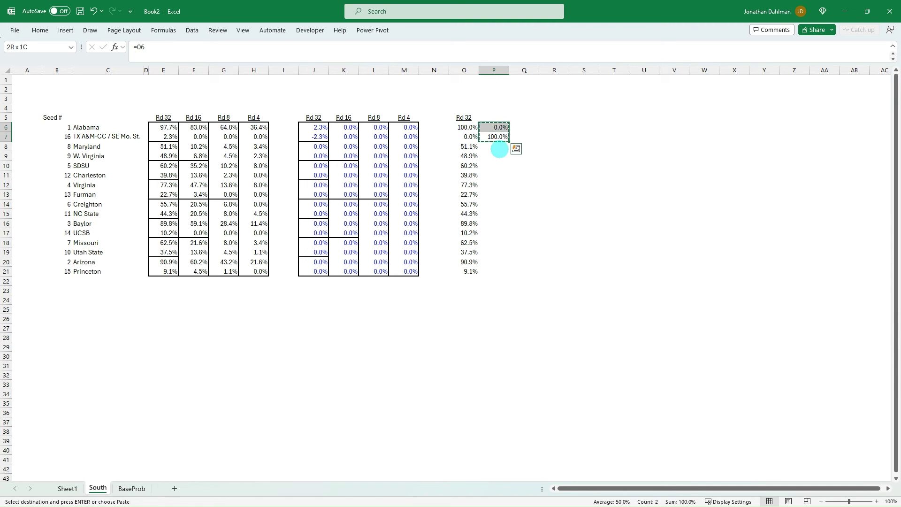
left_click(499, 147)
key("ctrl+v")
left_click(497, 167)
key("ctrl+v")
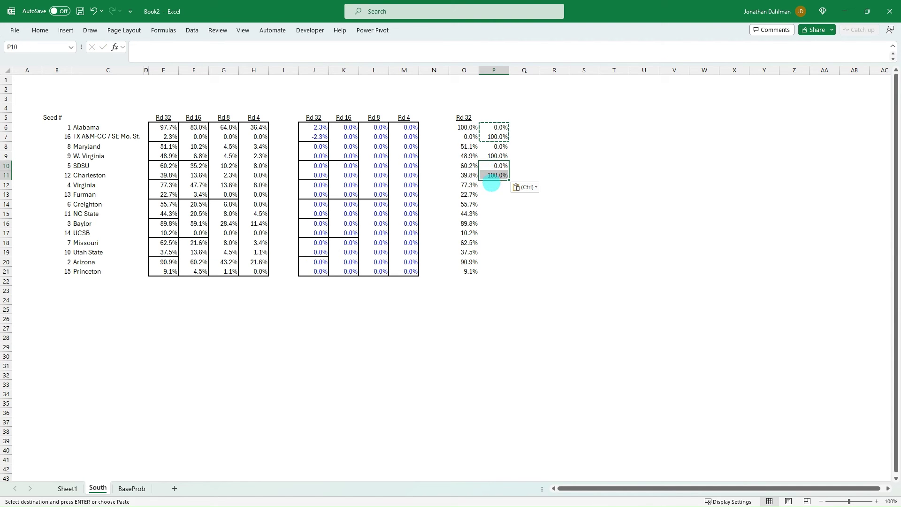
left_click(491, 185)
key("ctrl+v")
left_click(490, 204)
key("ctrl+v")
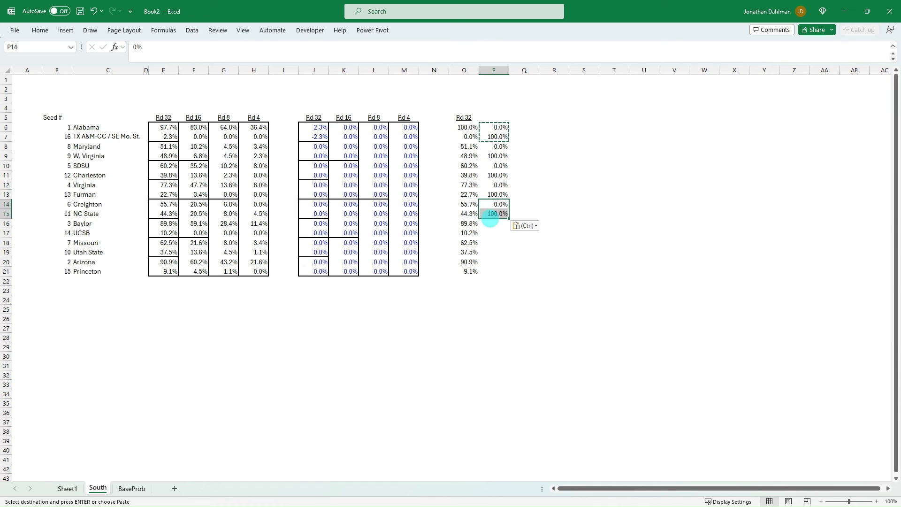
left_click(492, 225)
key("ctrl+v")
left_click(493, 242)
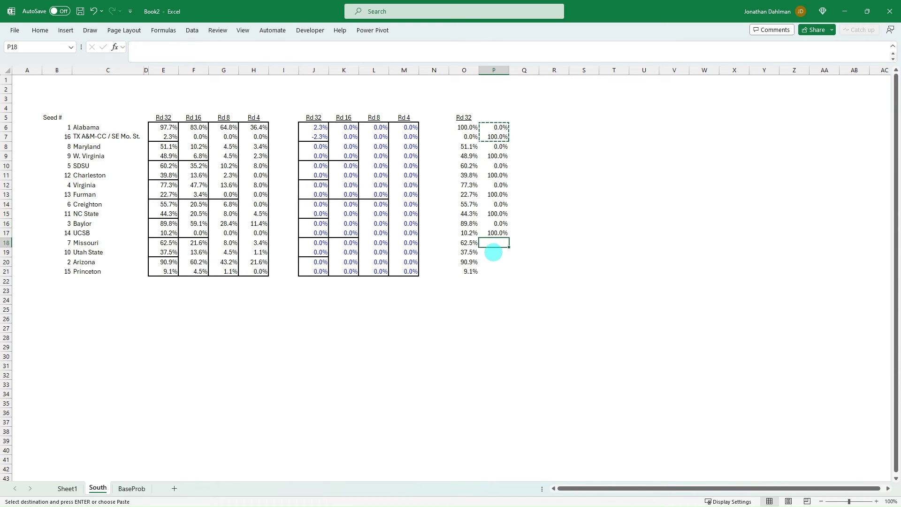
key("ctrl+v")
left_click(491, 261)
key("ctrl+v")
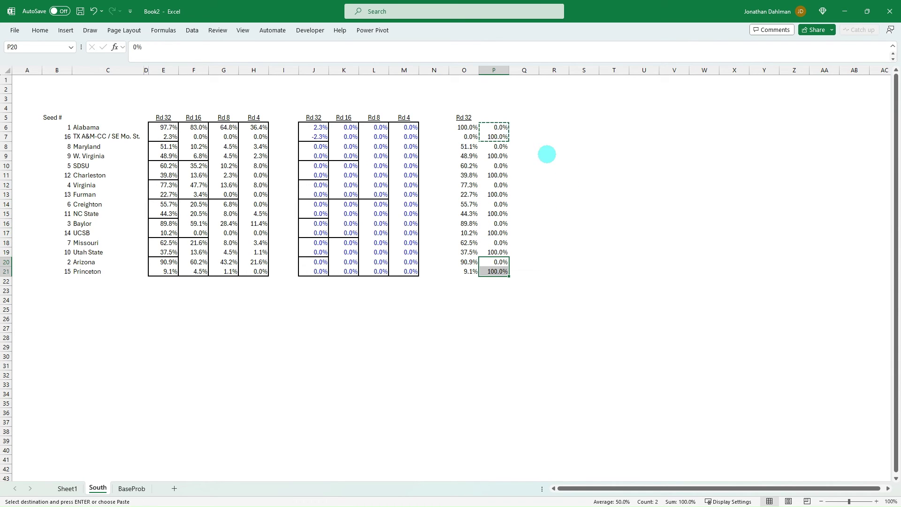
key("Escape")
left_click(546, 154)
key("F9")
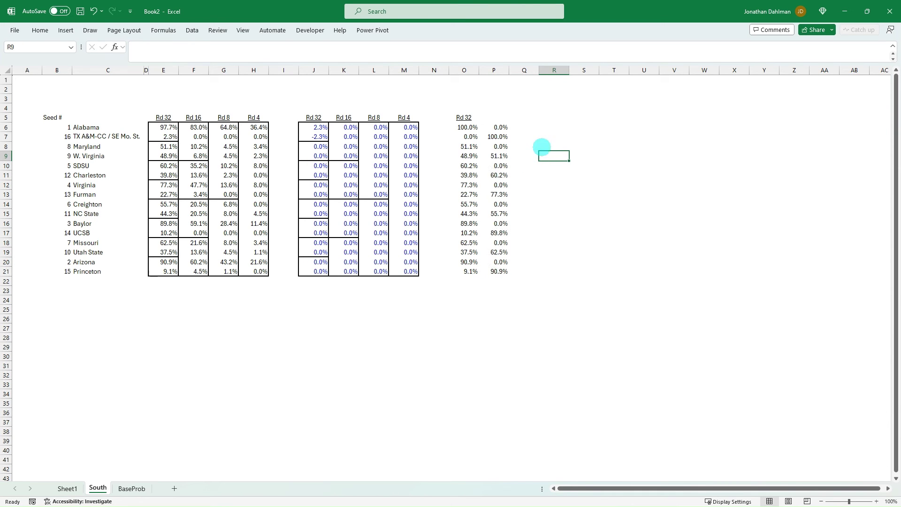
Step: Add a thin outline border around the Rd 32 block O6:P21
left_click_drag(464, 127, 502, 271)
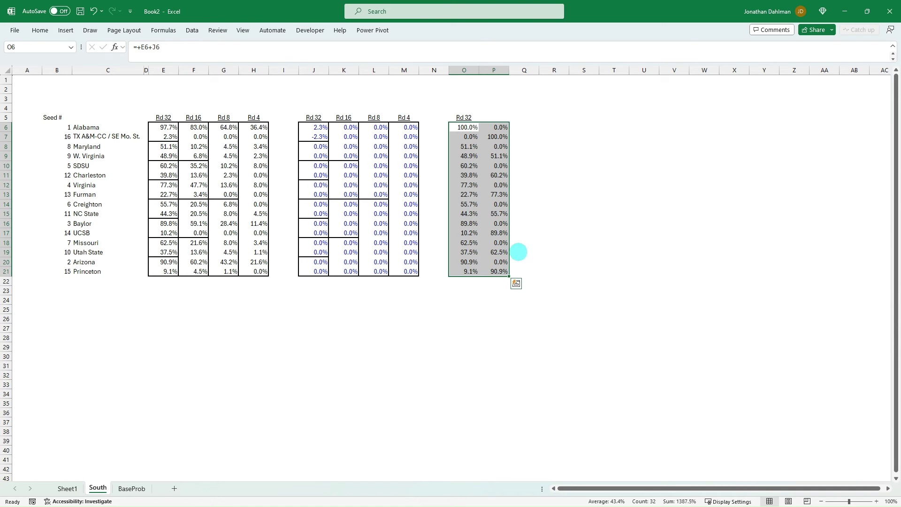
left_click(553, 175)
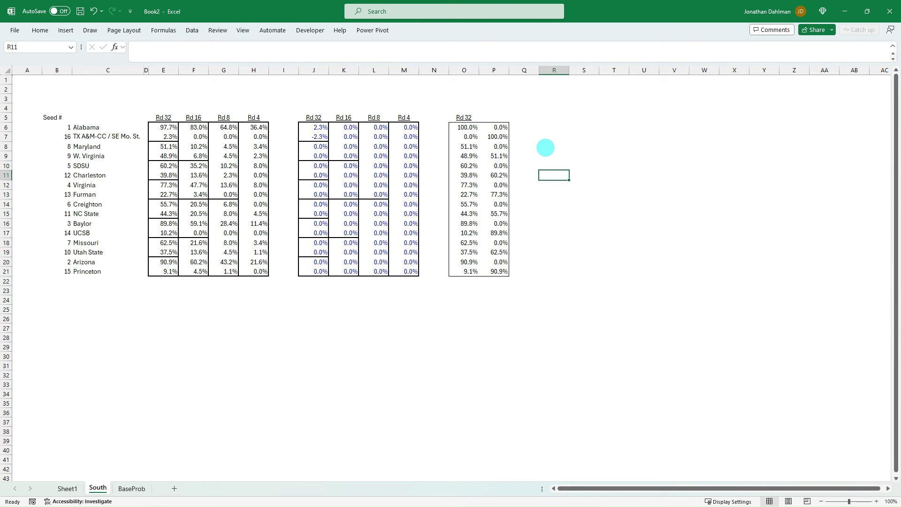
left_click_drag(458, 127, 497, 270)
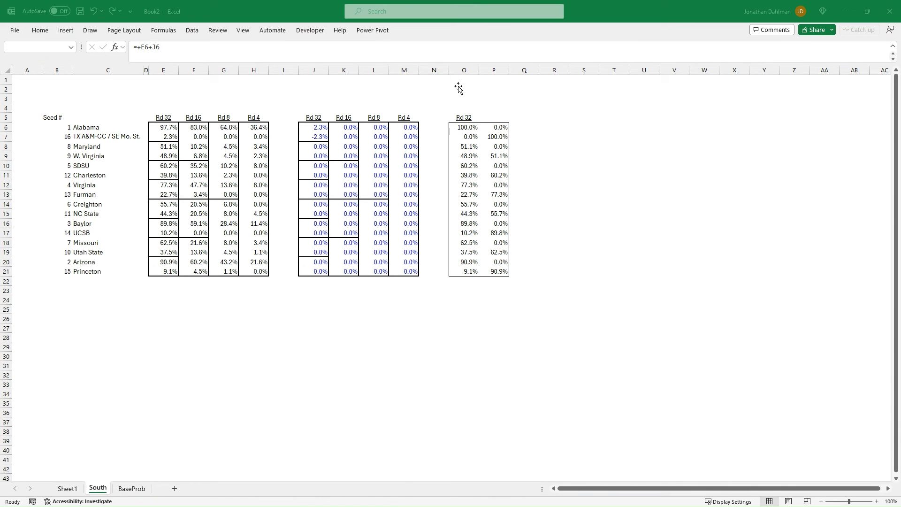
Step: Enter a formula in Q6 that adds the Rd 16 base probability F6 and the adjustment K6
left_click(522, 125)
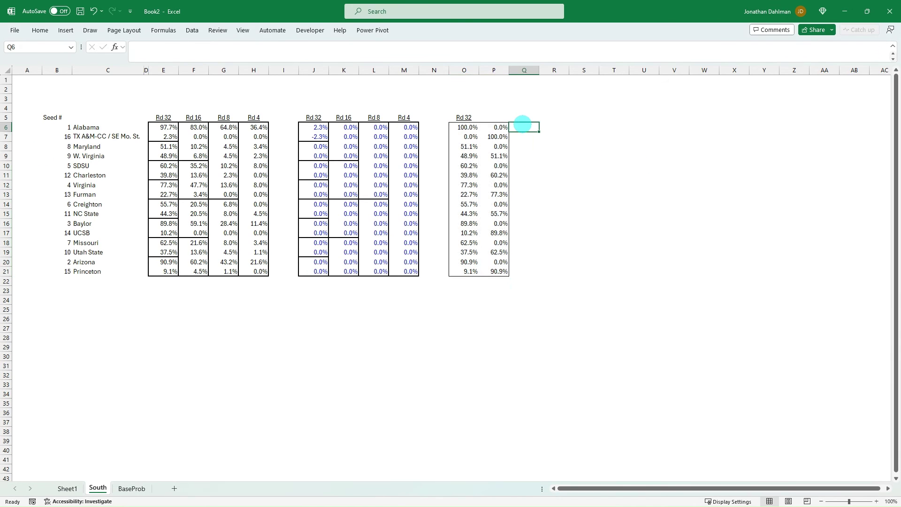
type("+")
left_click(199, 127)
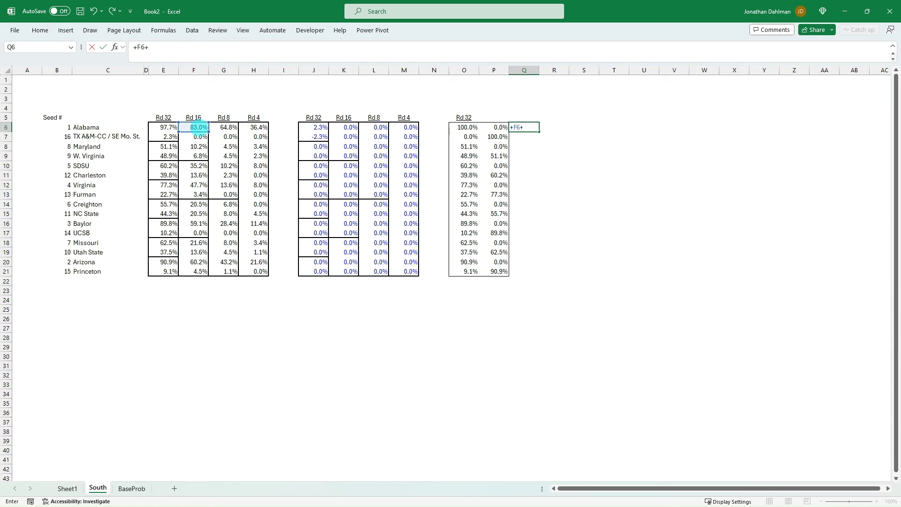
type("+")
left_click(350, 128)
key("Return")
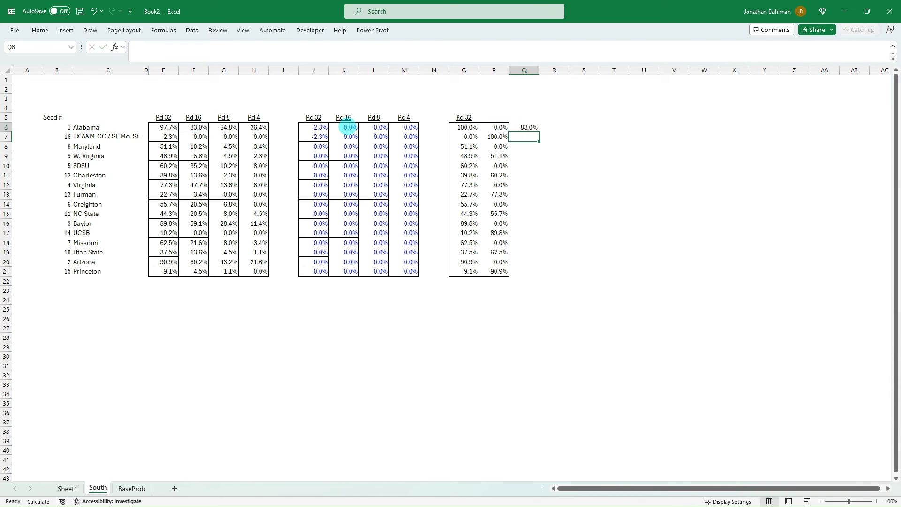
Step: Fill the Rd 16 probability formula from Q6 down through Q21
key("Up")
key("shift+Down")
key("shift+Down")
key("shift+Down")
key("shift+Down")
key("shift+Down")
key("shift+Down")
key("shift+Down")
key("shift+Down")
key("shift+Down")
key("shift+Down")
key("shift+Down")
key("shift+Down")
key("shift+Down")
key("shift+Down")
key("shift+Down")
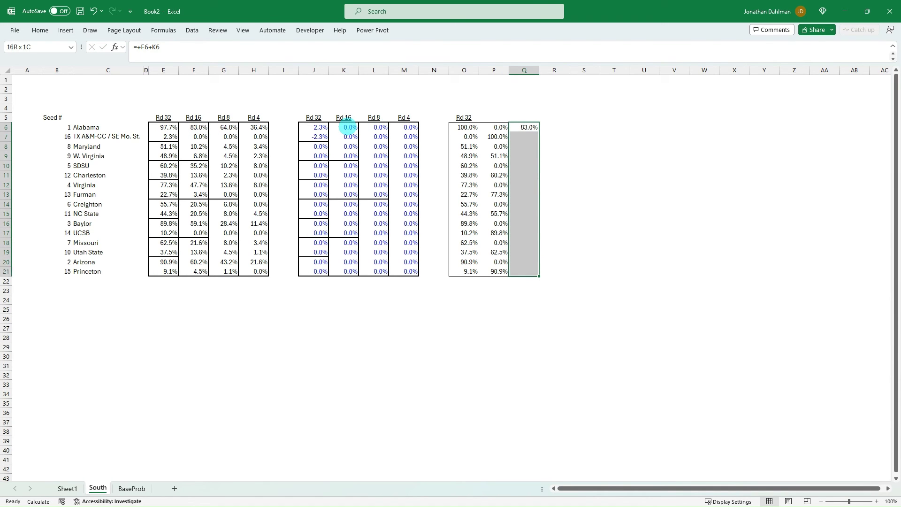
key("ctrl+d")
Step: Enter 0 in R6 and a reference to Q6 in R7
key("Right")
key("ctrl+2")
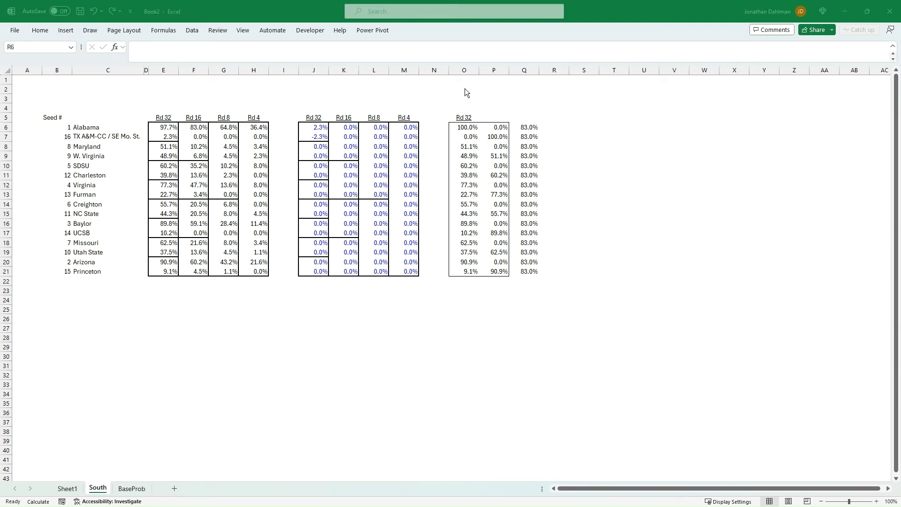
left_click(559, 127)
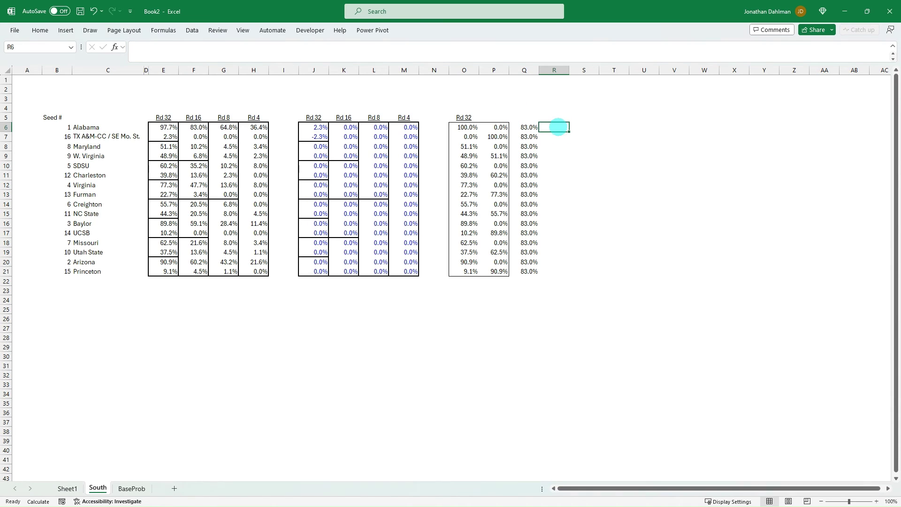
type("0")
key("Return")
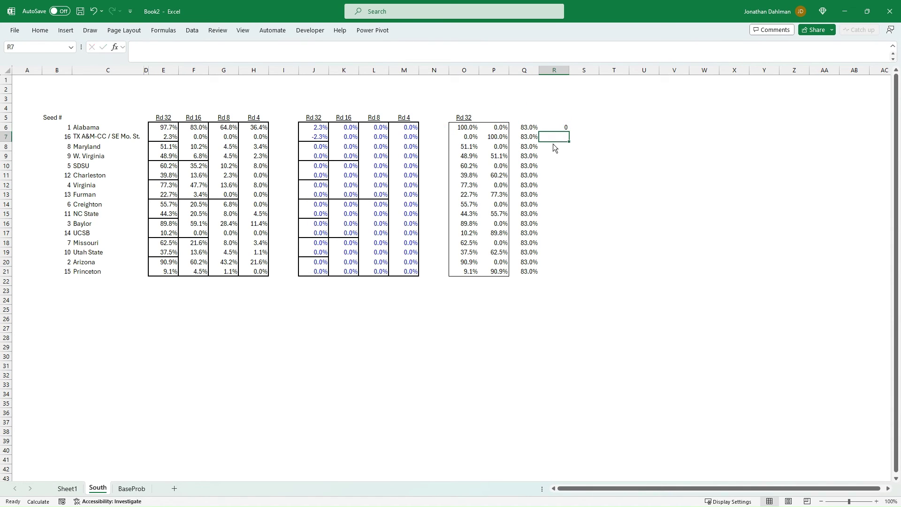
key("ctrl+2")
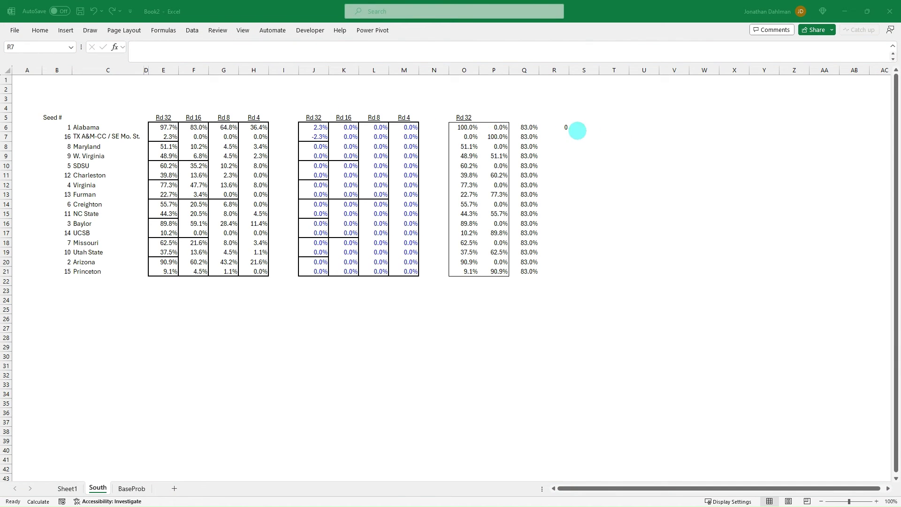
left_click(563, 135)
type("=")
left_click(525, 127)
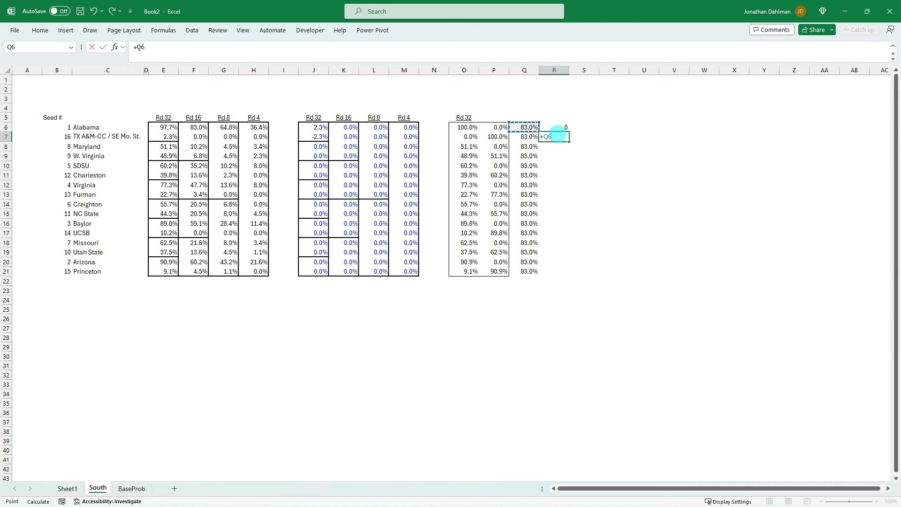
key("Return")
key("ctrl+2")
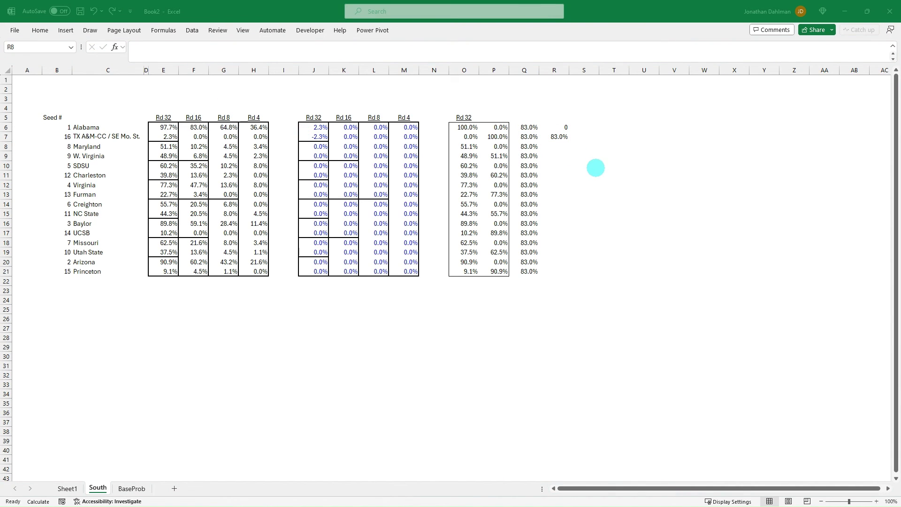
Step: Enter =SUM(Q6:Q7) in R8 as the third team's Rd 16 range start
key("Escape")
type("=sum")
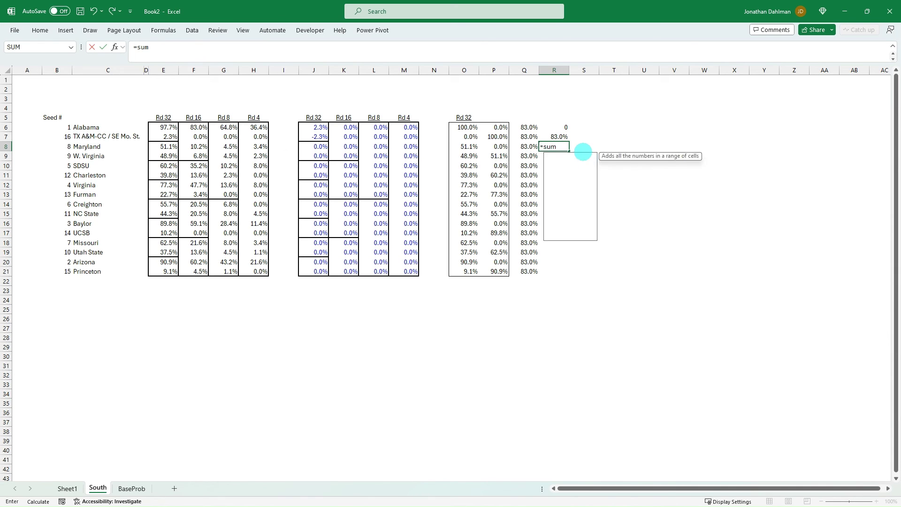
key("Tab")
key("Left")
key("Up")
key("shift+Up")
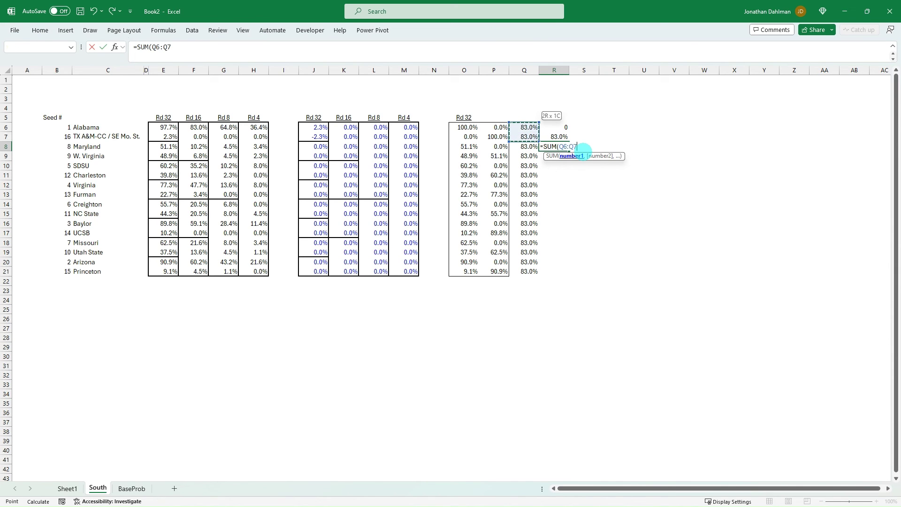
type(")")
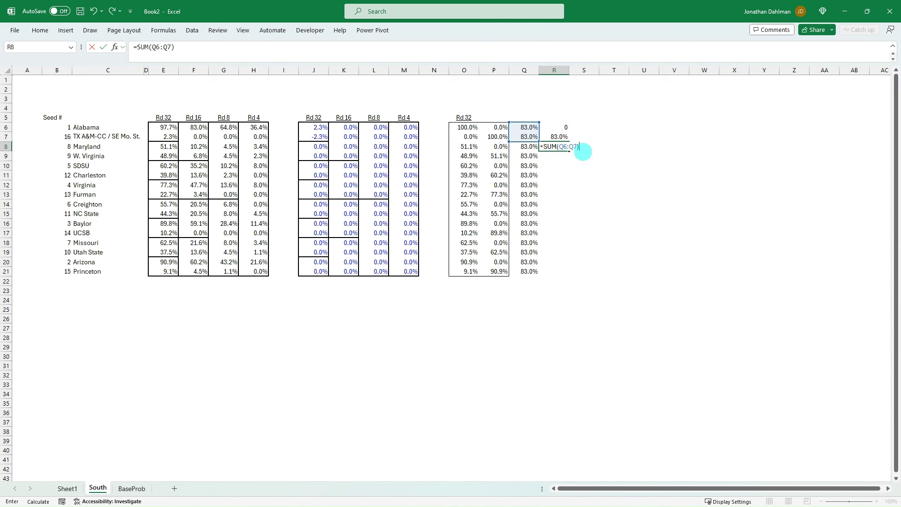
left_click(564, 147)
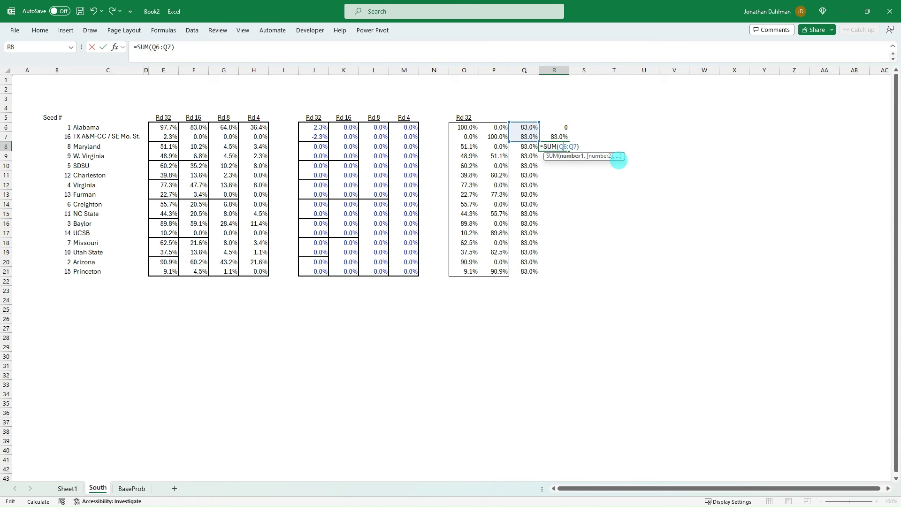
key("Return")
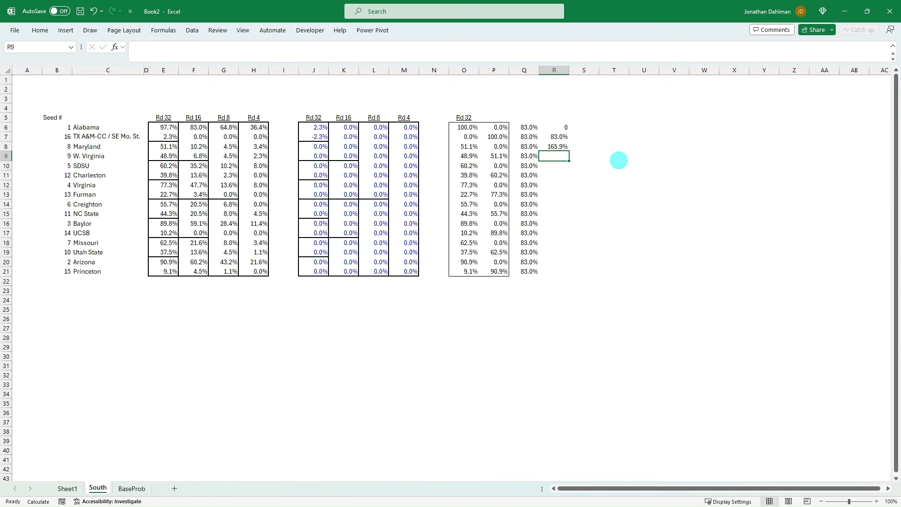
Step: Enter =SUM(Q6:Q8) in R9 and recalculate the sheet
type("=sum")
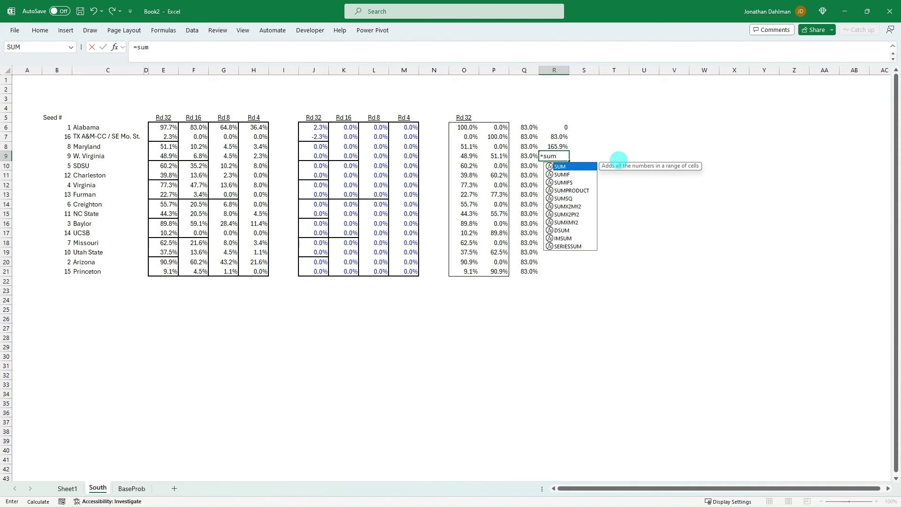
key("Tab")
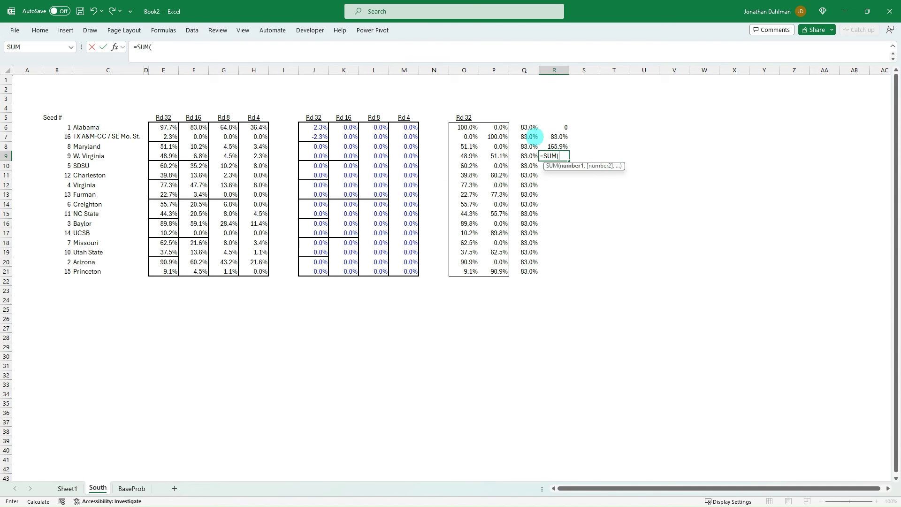
left_click_drag(528, 127, 527, 146)
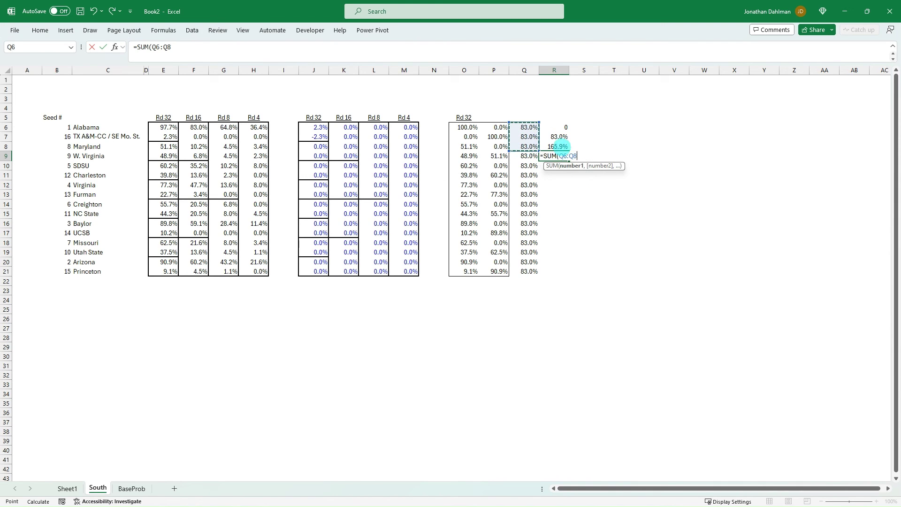
key("ctrl+Return")
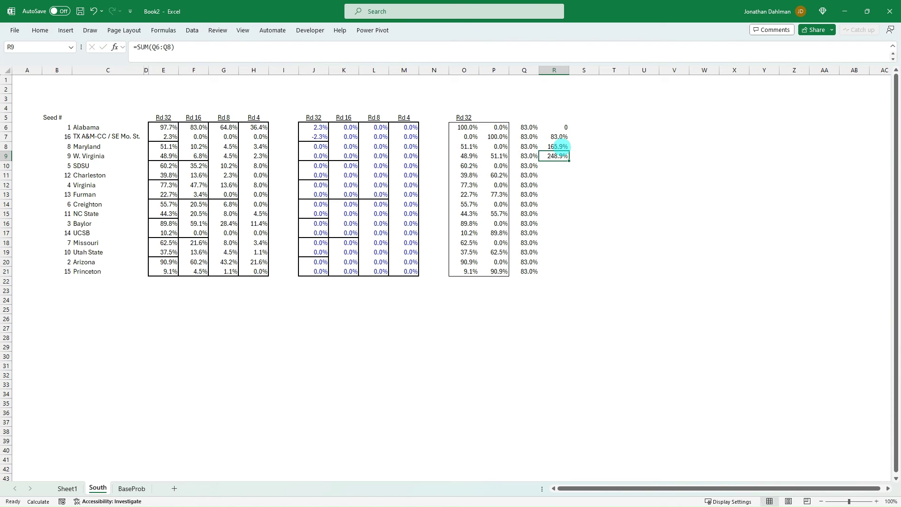
key("F9")
Step: Copy the four-cell block R6:R9 into R10, R14 and R18, filling the column through R21
left_click_drag(557, 126, 559, 156)
key("ctrl+c")
left_click(559, 165)
key("ctrl+v")
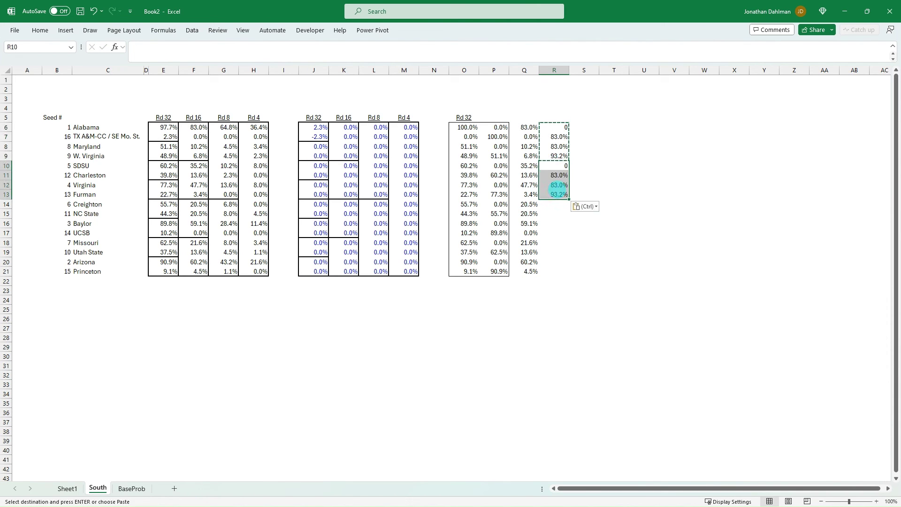
left_click(557, 204)
key("ctrl+v")
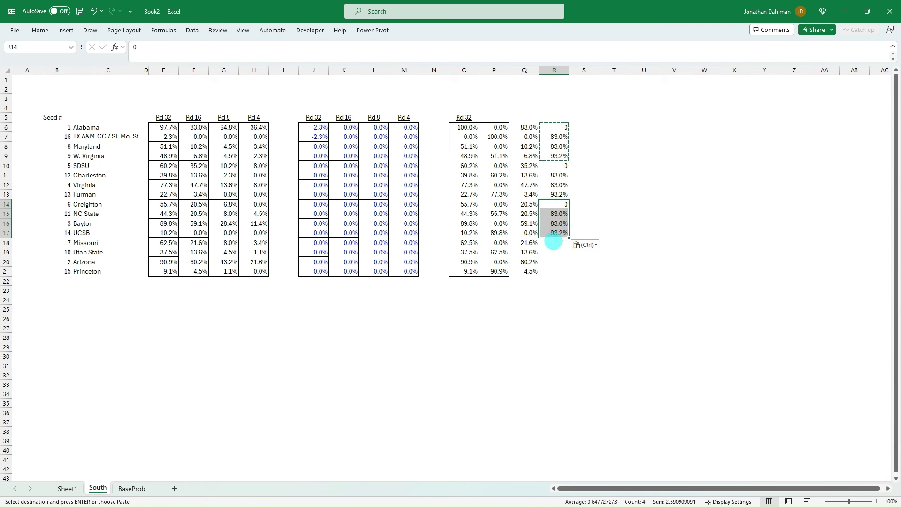
left_click(553, 242)
key("ctrl+v")
key("Escape")
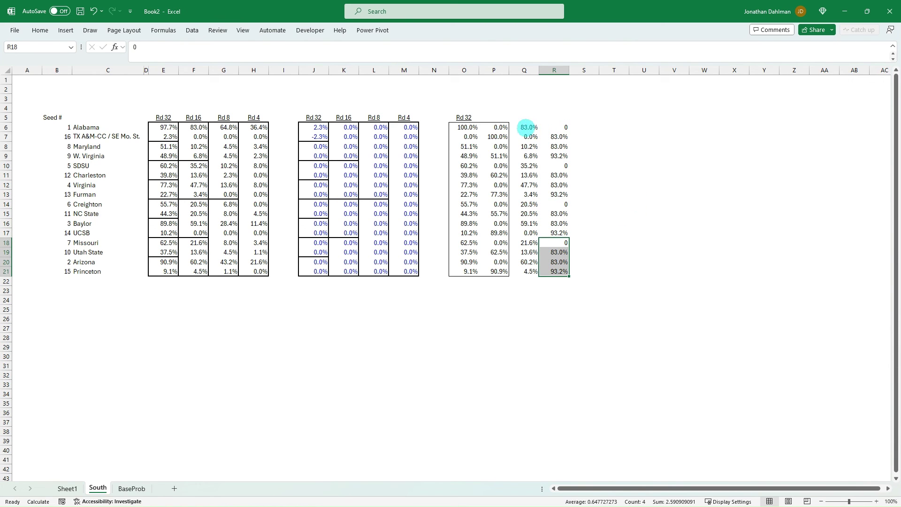
Step: Add a thin outline border around the Rd 16 block Q6:R21
left_click_drag(527, 127, 562, 271)
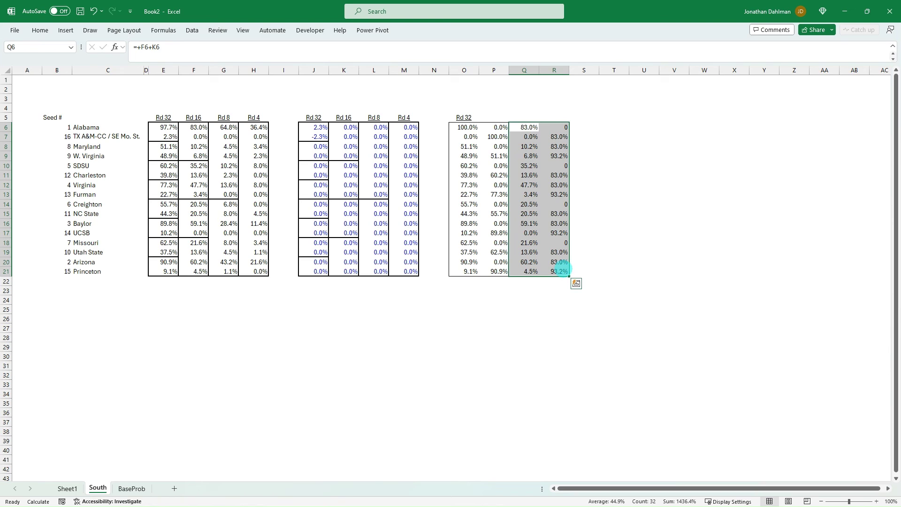
left_click(613, 156)
left_click(558, 146)
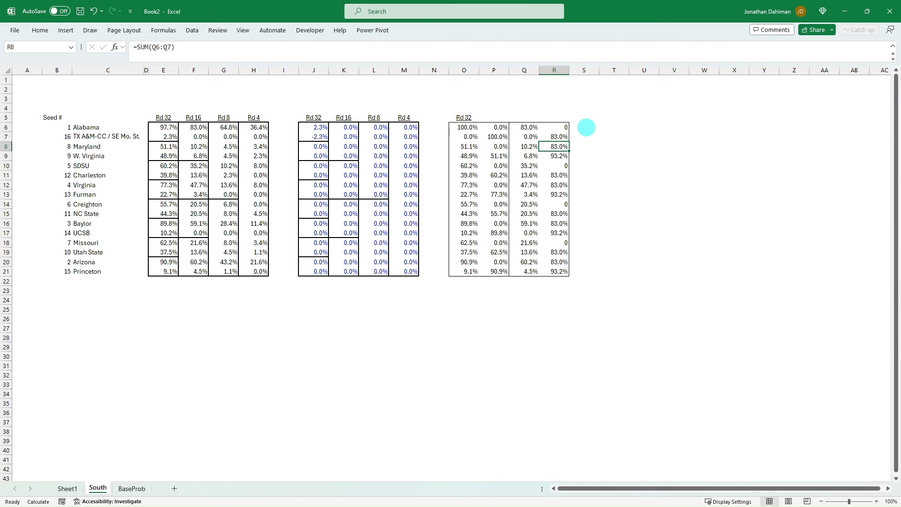
Step: Enter a formula in S6 that adds the Rd 8 base probability G6 and the adjustment L6
left_click(586, 127)
type("+")
left_click(233, 128)
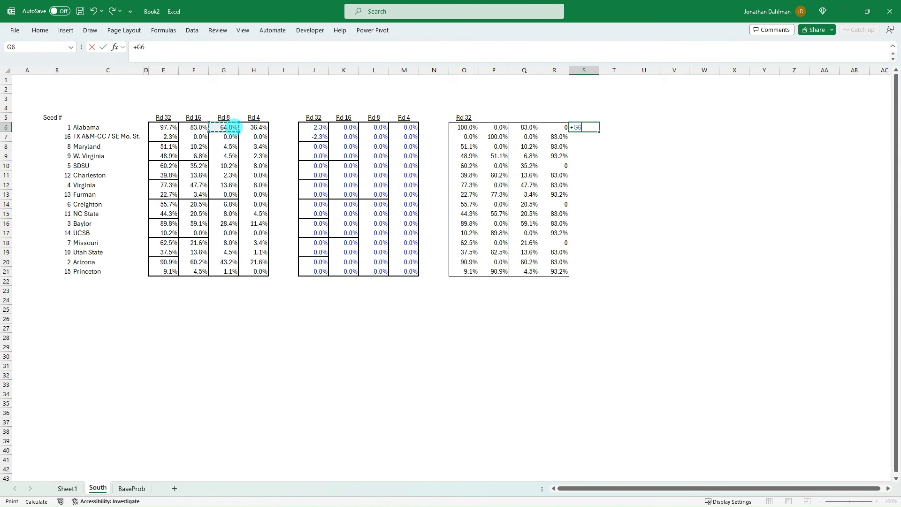
key("Return")
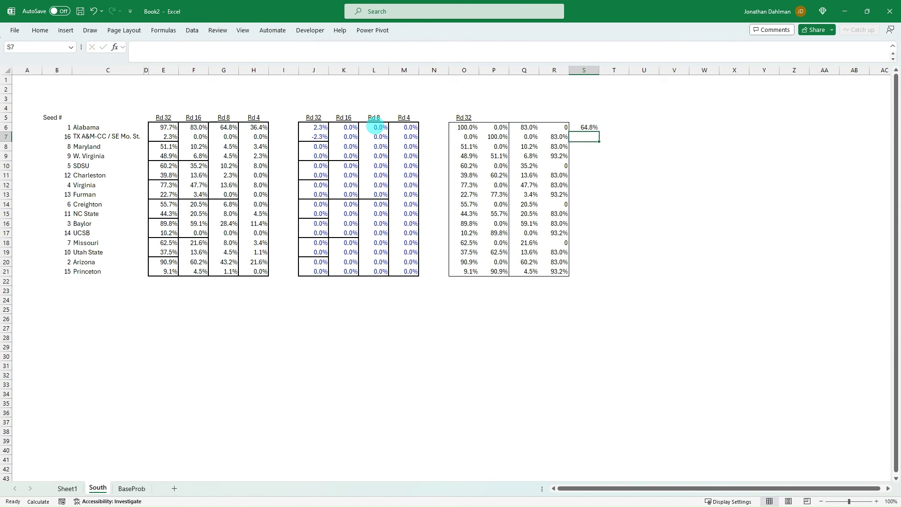
Step: Fill the Rd 8 probability formula from S6 down through S21
key("Up")
key("shift+Down")
key("shift+Down")
key("shift+Down")
key("shift+Down")
key("shift+Down")
key("shift+Down")
key("shift+Down")
key("shift+Down")
key("shift+Down")
key("shift+Down")
key("shift+Down")
key("shift+Down")
key("shift+Down")
key("shift+Down")
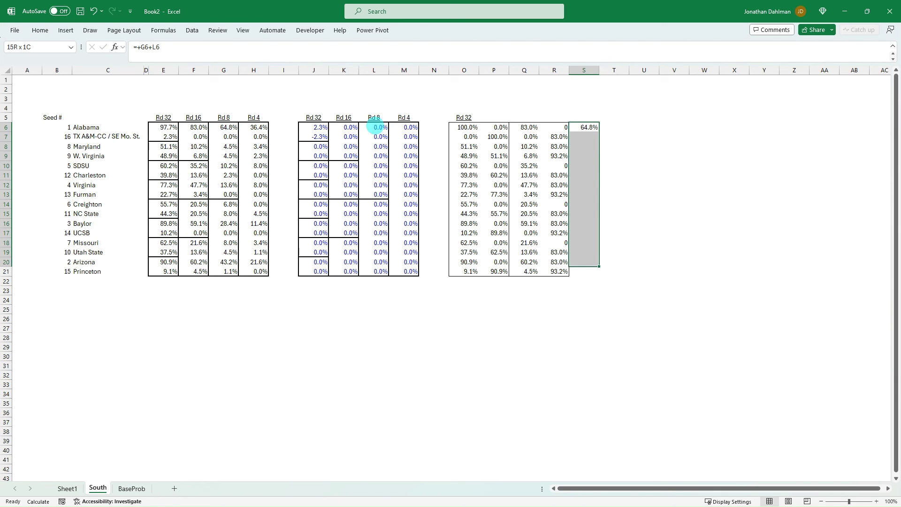
key("shift+Down")
key("ctrl+d")
Step: Enter 0 in T6 and =S6 in T7
key("Right")
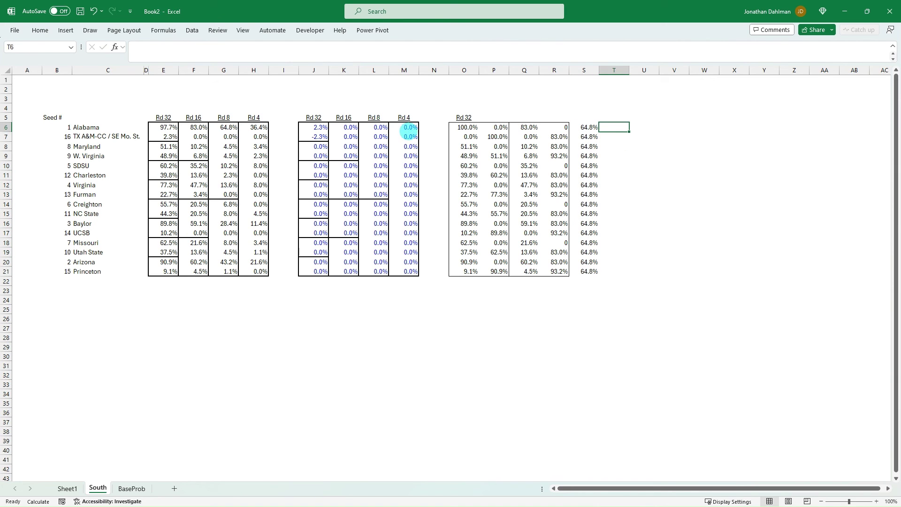
type("+")
left_click(408, 128)
key("Return")
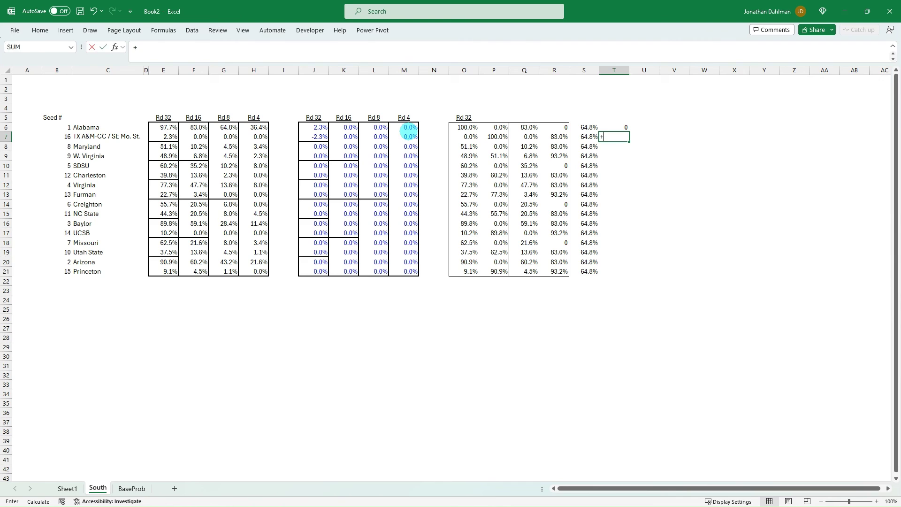
type("=")
key("Up")
key("Left")
key("Return")
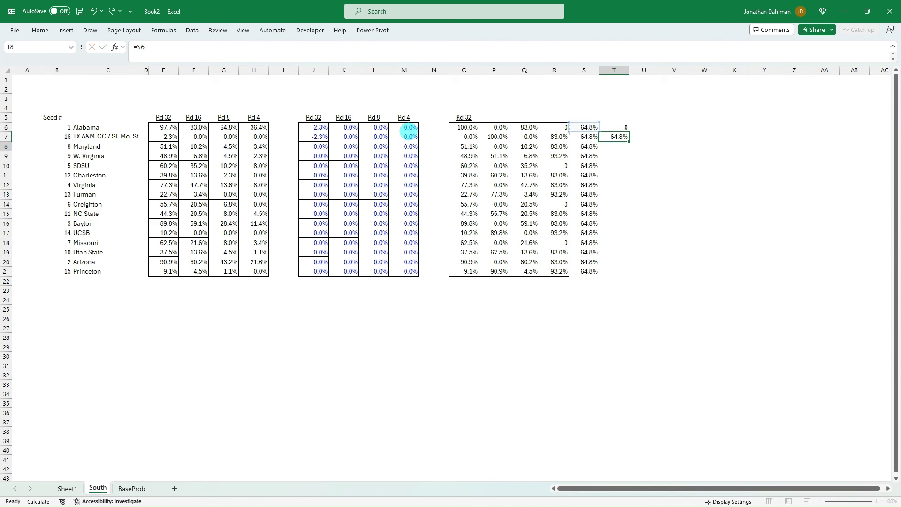
Step: Enter =SUM($S$6:S7) in T8, anchoring the start of the range with an absolute reference
type("=sum(")
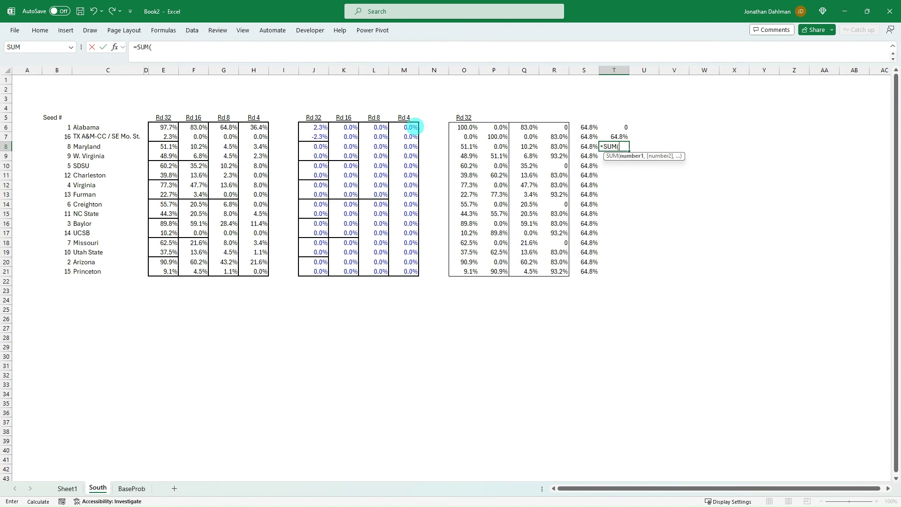
left_click(583, 128)
left_click_drag(582, 132, 585, 136)
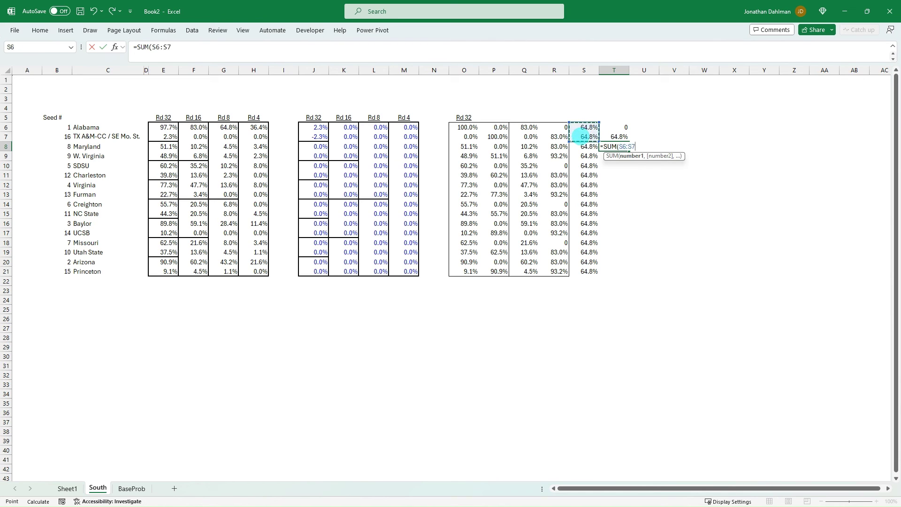
type(")")
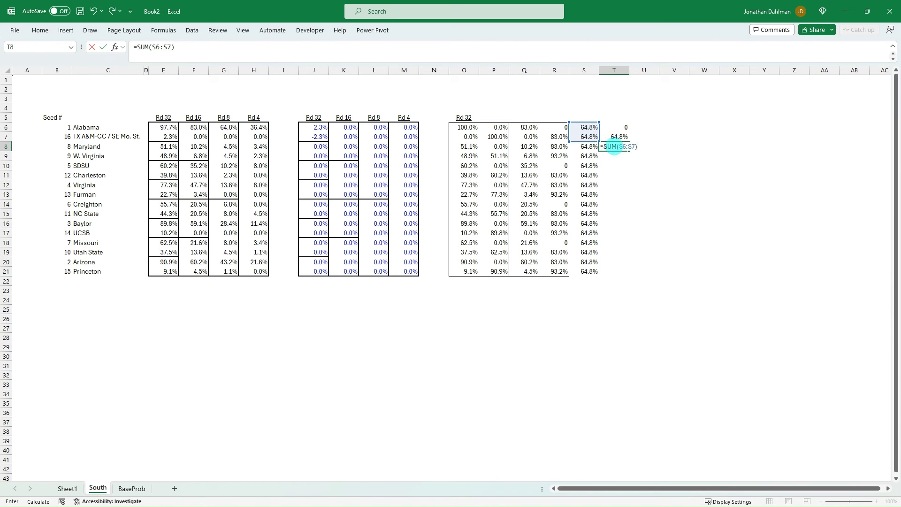
left_click(620, 146)
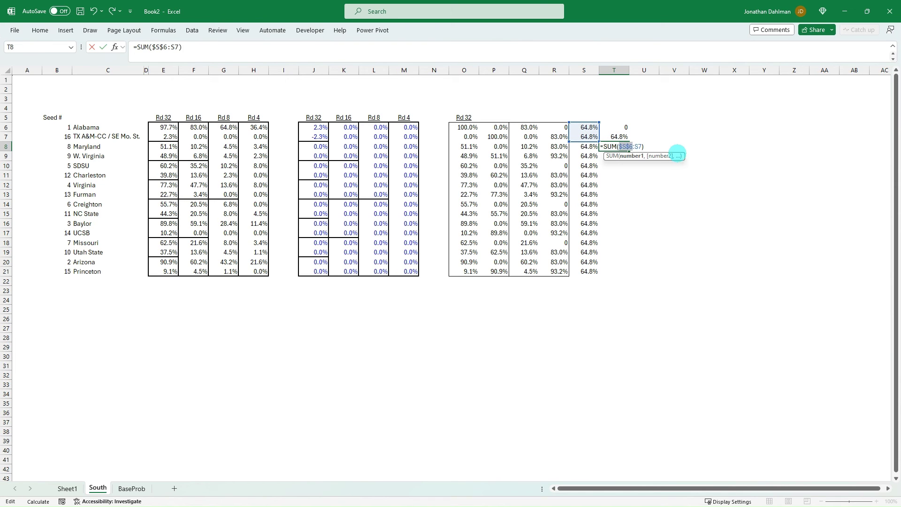
key("ctrl+Return")
Step: Fill the cumulative SUM formula from T8 down through T13
key("shift+Down")
key("shift+Down")
key("shift+Down")
key("shift+Down")
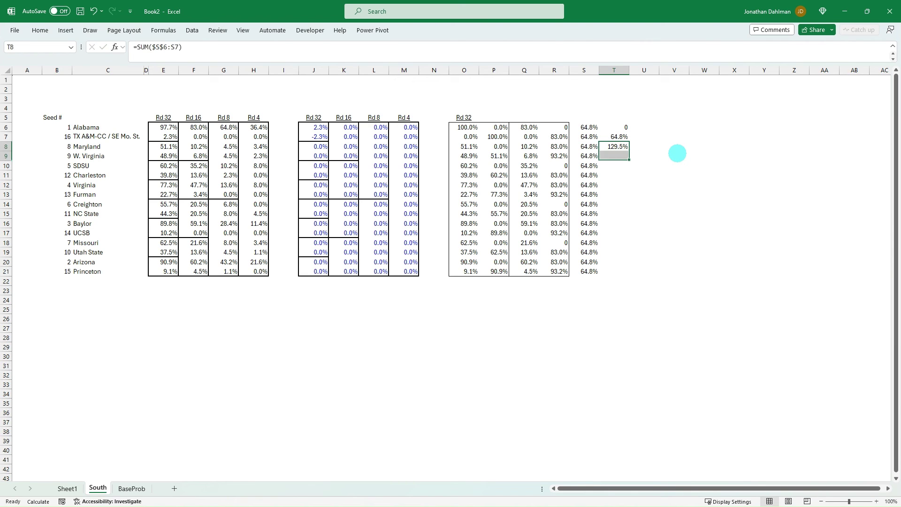
key("ctrl+d")
key("Return")
key("Return")
key("Return")
key("Return")
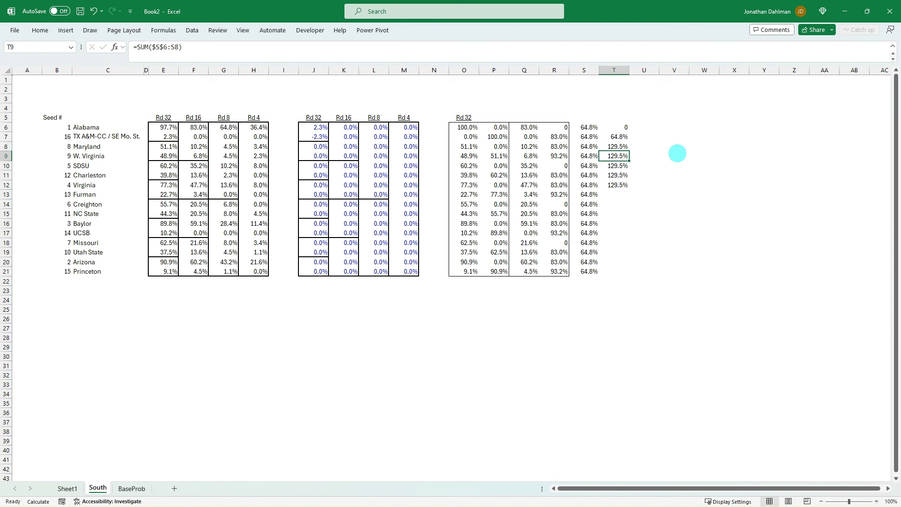
key("shift+Up")
key("shift+Up")
key("Down")
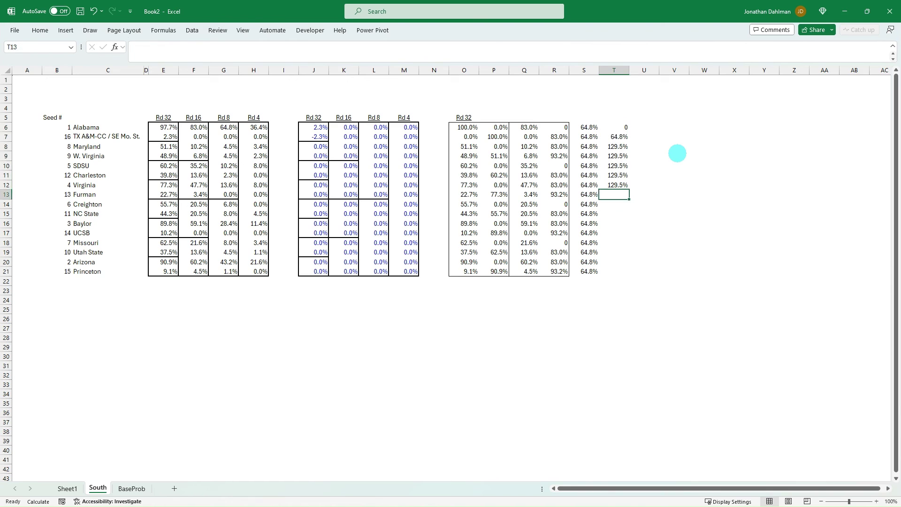
key("F2")
key("Escape")
Step: Copy the eight-cell block T6:T13 into T14:T21
left_click_drag(620, 127, 613, 192)
key("ctrl+c")
left_click(614, 203)
key("ctrl+v")
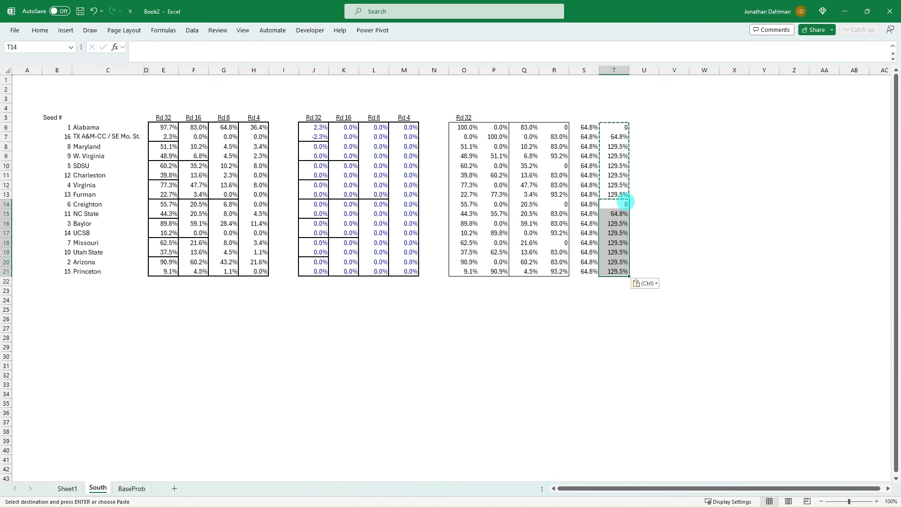
Step: Enter =S14 in T15, below the zero that starts the second eight-team block
key("Escape")
left_click(614, 203)
left_click(610, 214)
type("=S14")
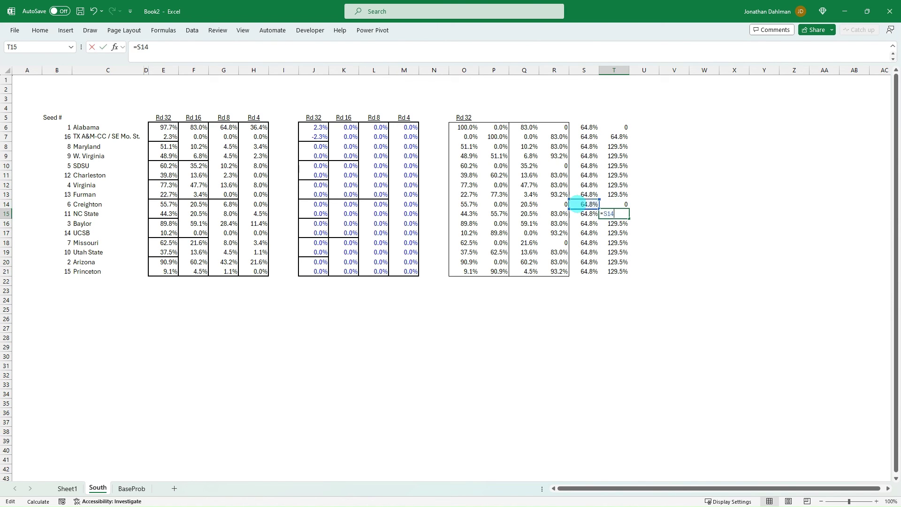
key("Return")
Step: Re-anchor the cumulative formula in T16 to the second block as =SUM($S$14:S15)
double_click(614, 223)
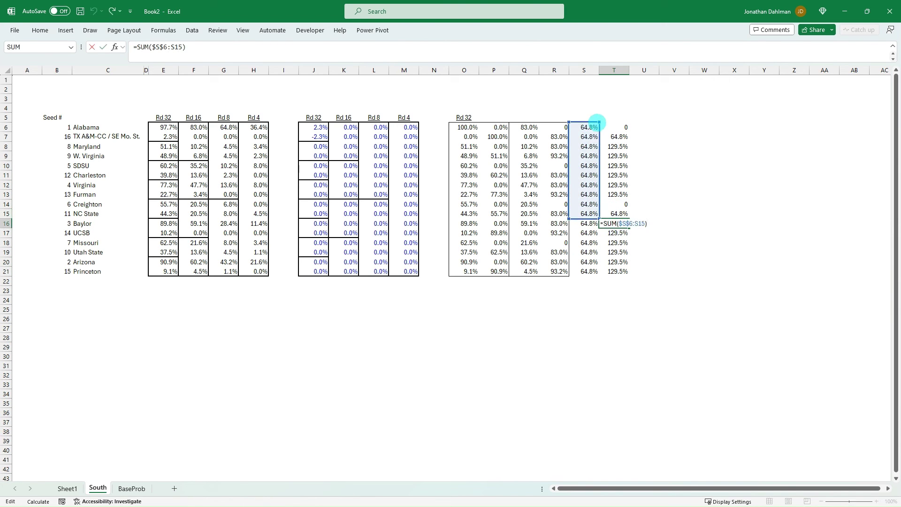
left_click_drag(592, 127, 589, 214)
left_click(615, 223)
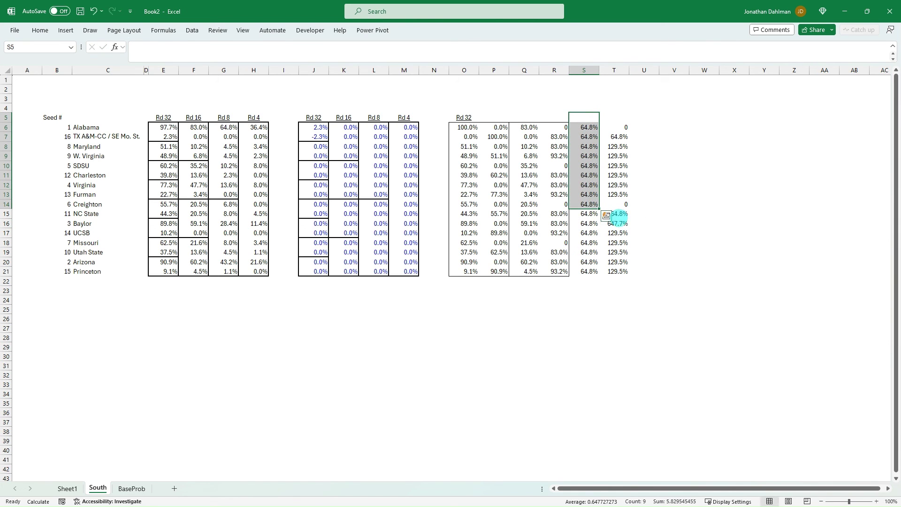
key("F2")
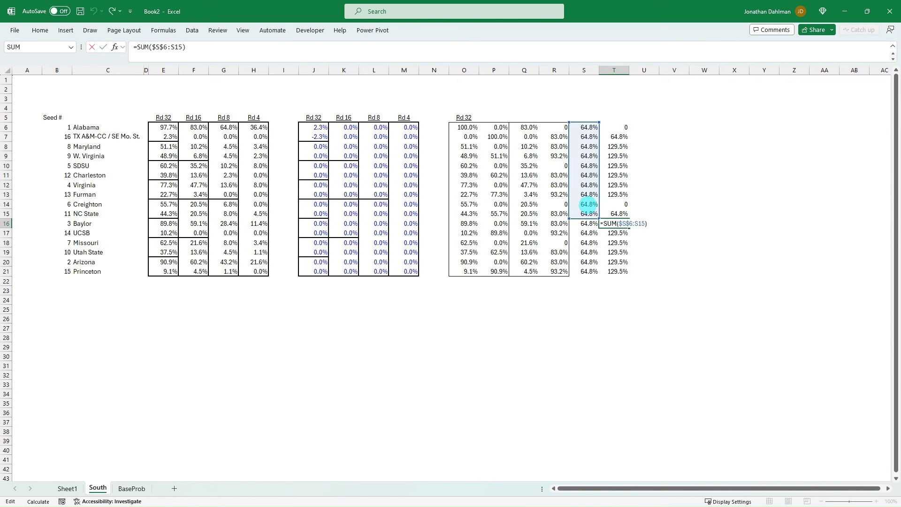
left_click(166, 47)
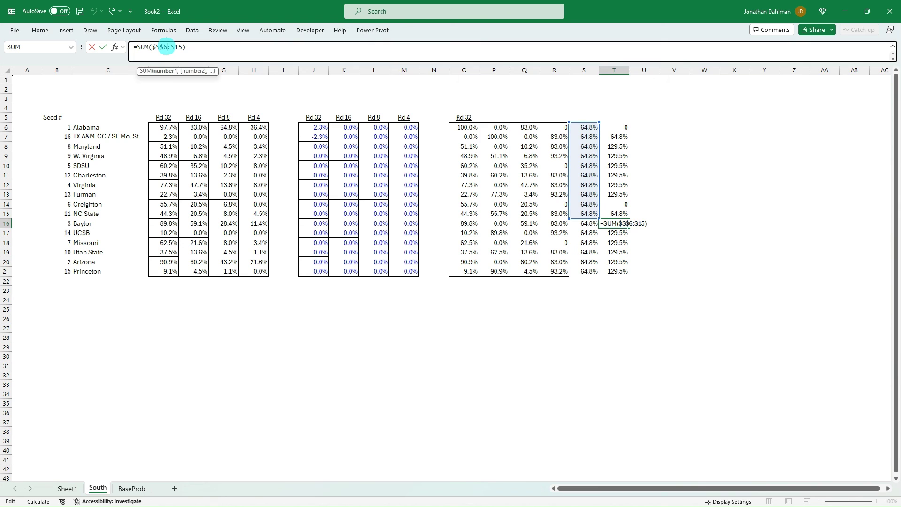
key("shift+Left")
type("14")
key("ctrl+Return")
Step: Fill the T16 formula down through T21 and recalculate the workbook
key("shift+Down")
key("shift+Down")
key("shift+Down")
key("shift+Down")
key("shift+Down")
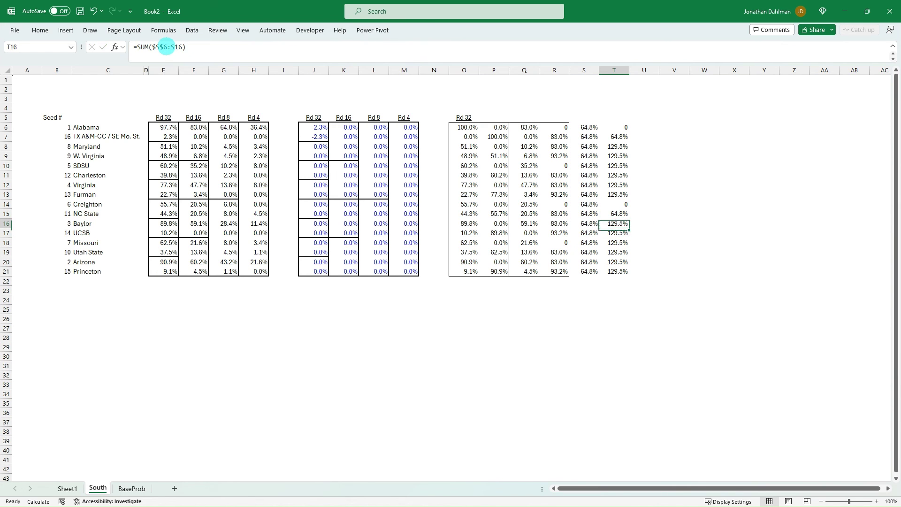
key("ctrl+d")
key("Down")
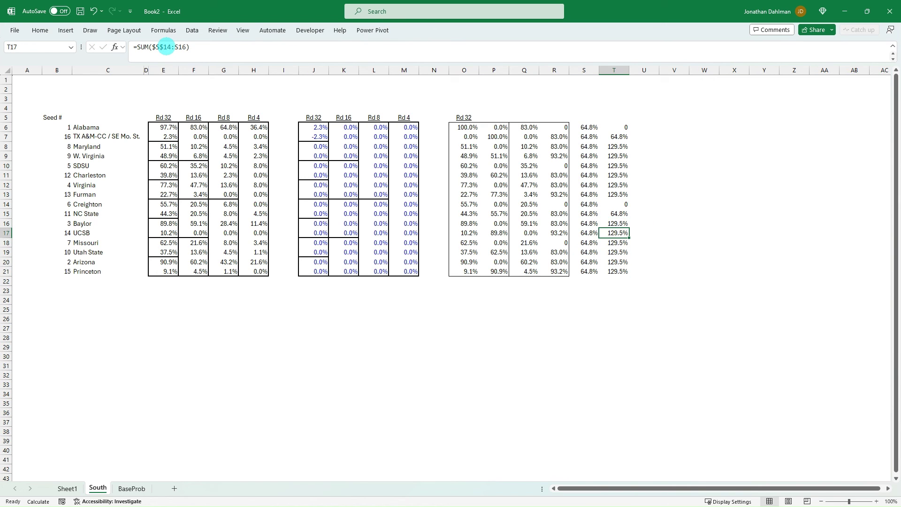
key("F9")
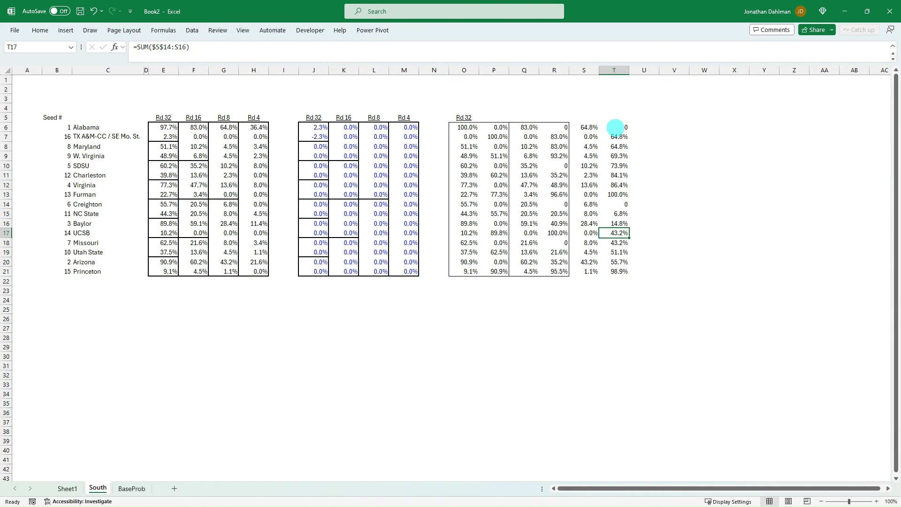
Step: Add an outline border around S6:T21
left_click_drag(616, 127, 615, 271)
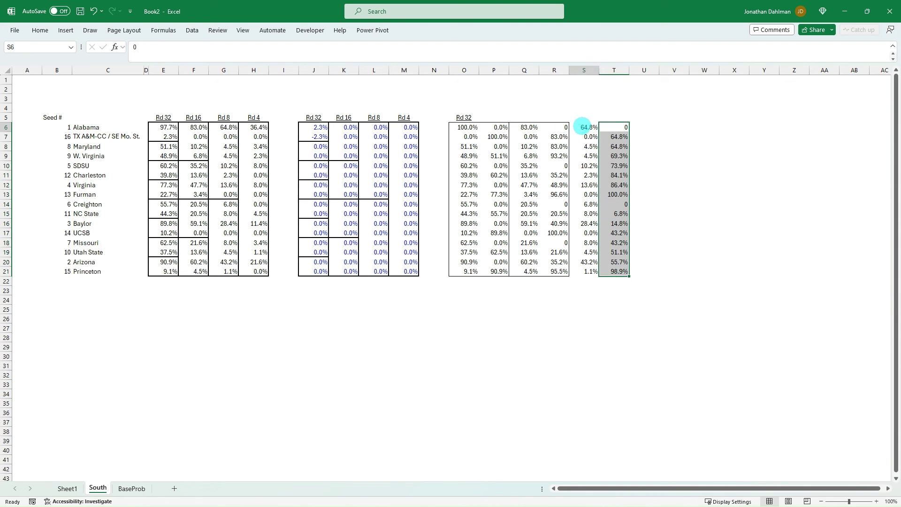
left_click_drag(582, 127, 621, 275)
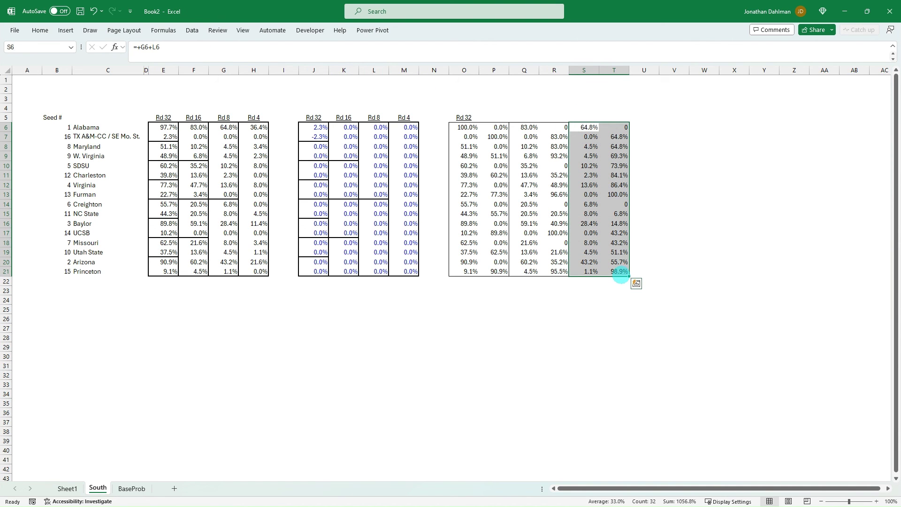
Step: Enter =+H6+M6 in U6 to combine the Rd 4 base and adjustment values, and fill it down through U21
left_click(645, 126)
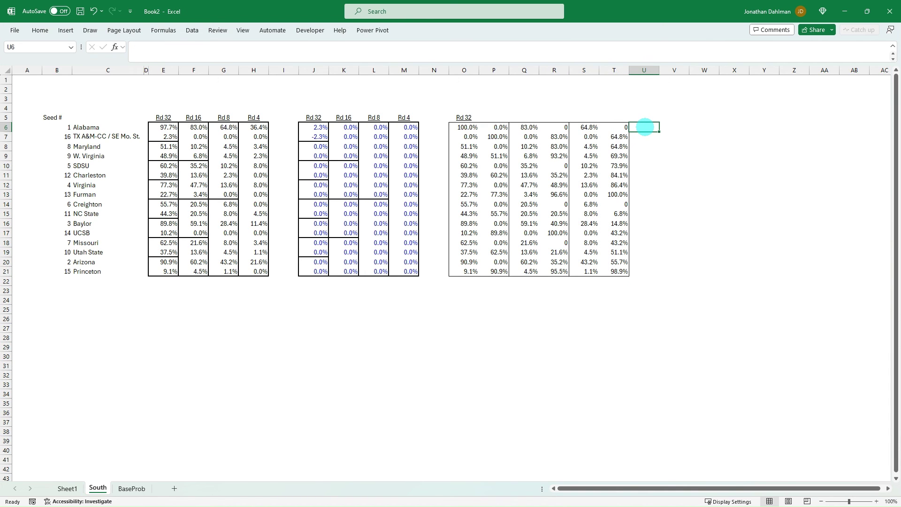
type("+")
left_click(260, 127)
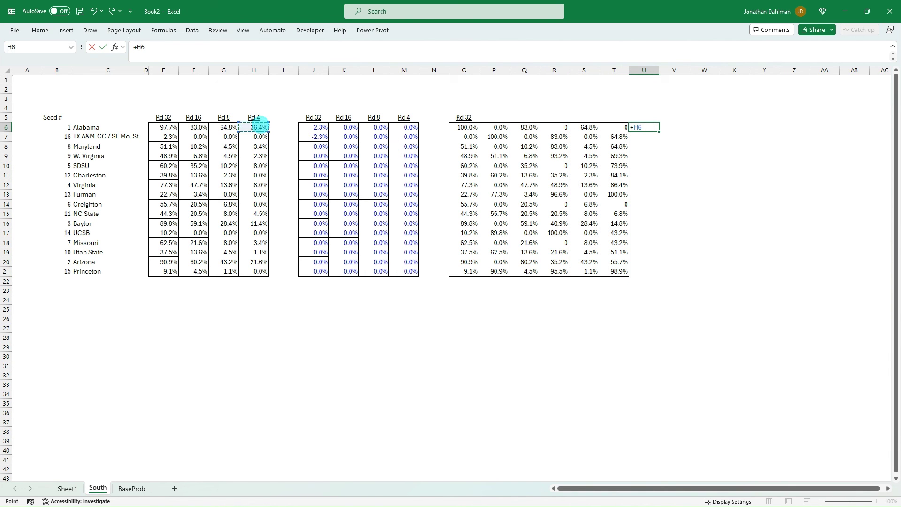
type("-")
left_click(400, 127)
key("Return")
left_click_drag(644, 126, 644, 272)
key("ctrl+d")
Step: Enter 0 in V6 and =SUM($U$6:U6) in V7, anchoring the start of the range
key("Right")
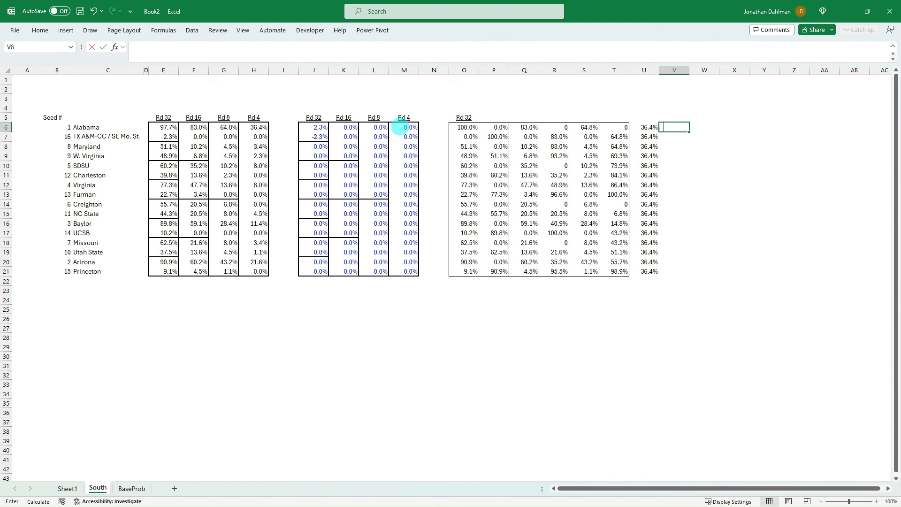
key("Return")
type("=sum")
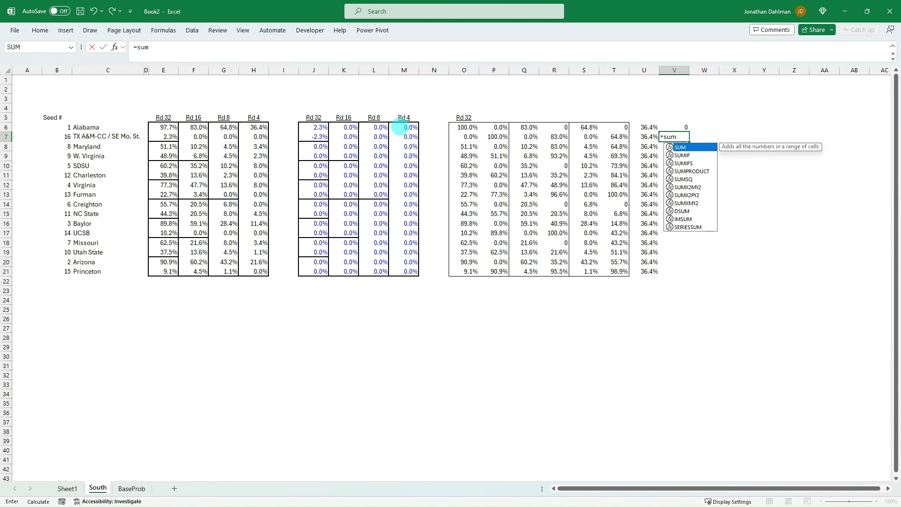
key("Tab")
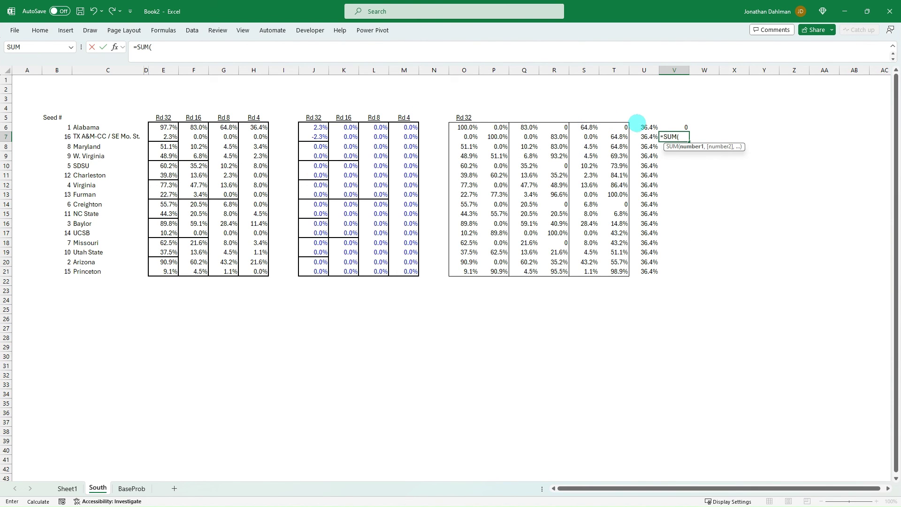
left_click(637, 123)
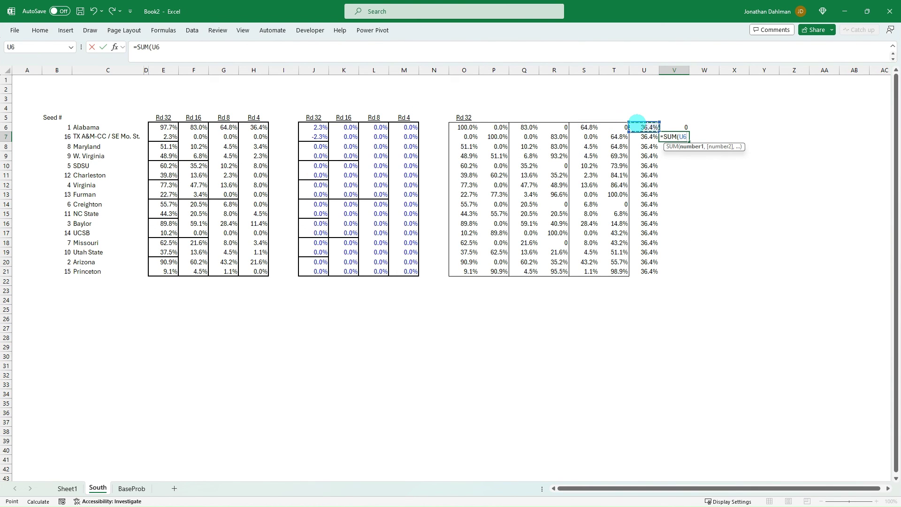
key("F8")
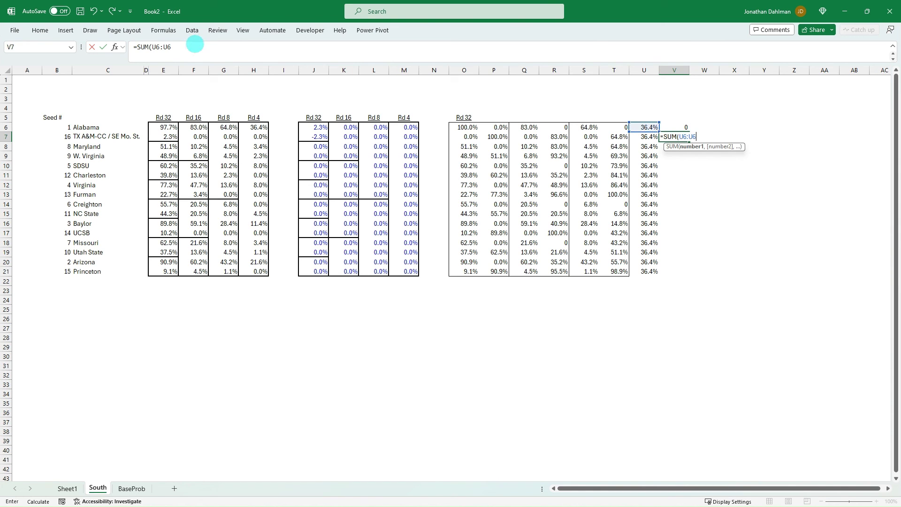
left_click(189, 47)
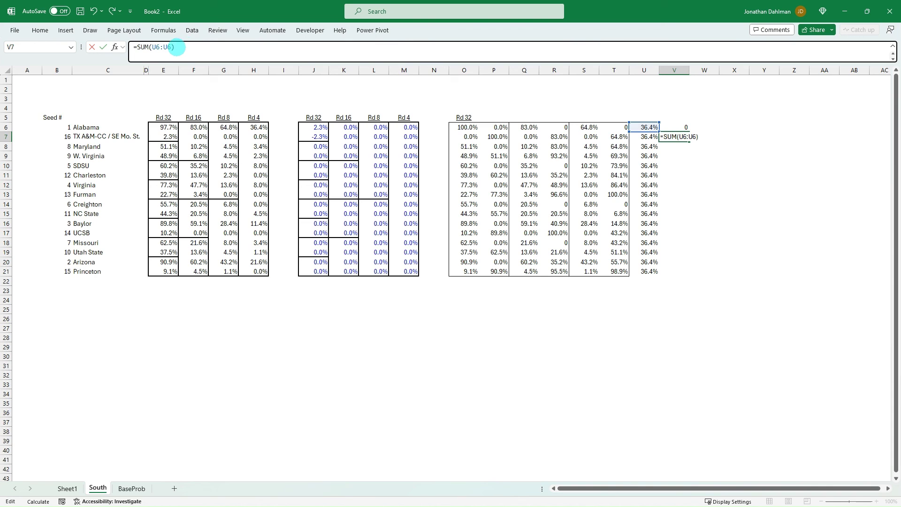
type(")")
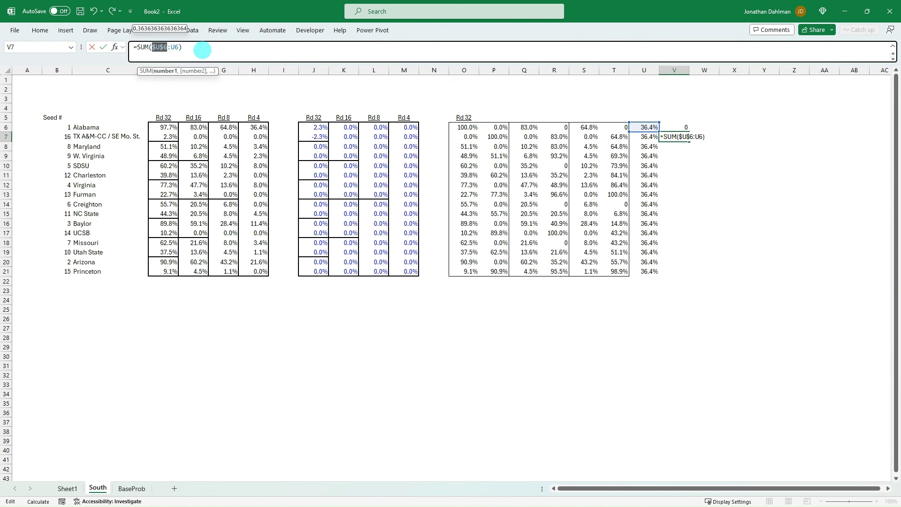
key("shift+Tab")
Step: Fill the cumulative SUM formula from V7 down through V21 and recalculate the workbook
key("ctrl+Down")
key("Right")
key("ctrl+shift+Up")
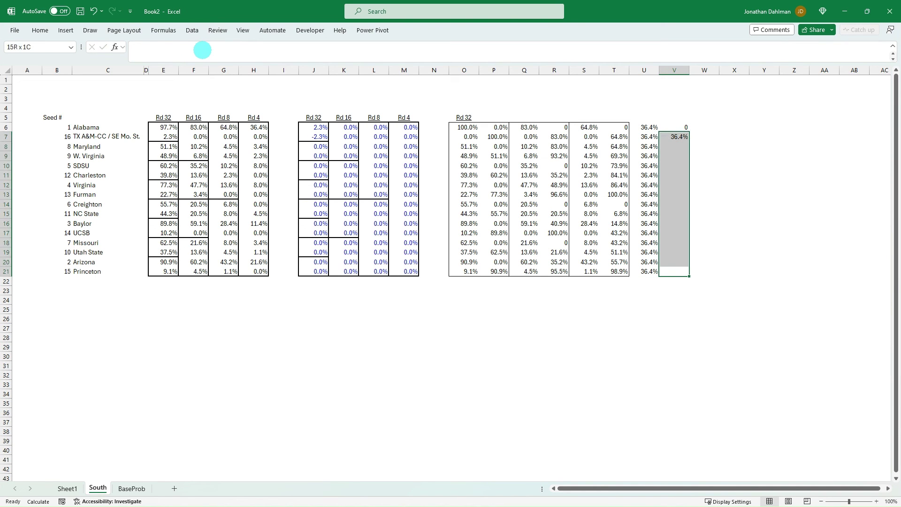
key("ctrl+d")
key("shift+BackSpace")
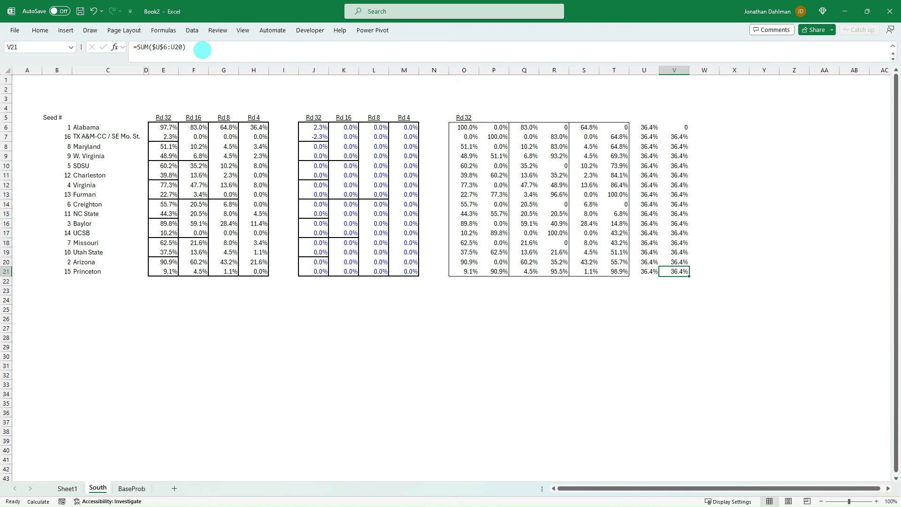
key("F9")
Step: Check the range summed in V21 and add an outline border around U6:V21
key("F2")
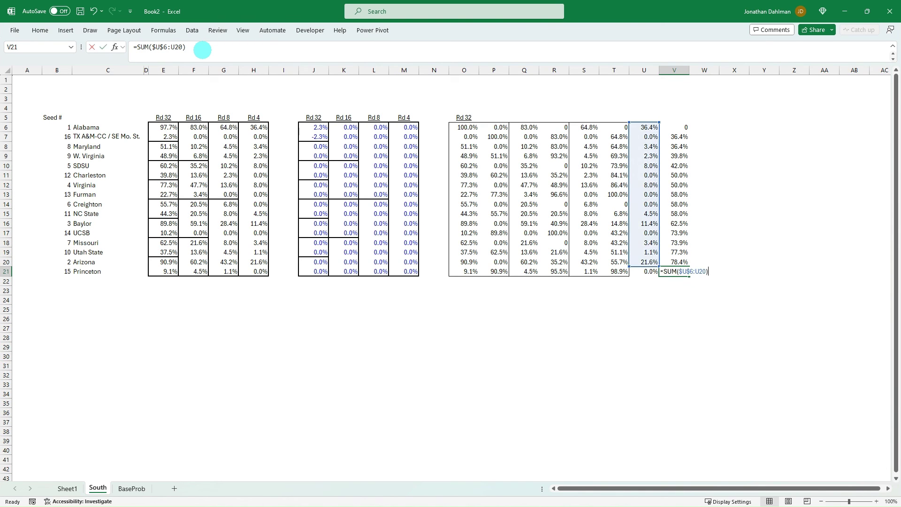
key("Escape")
key("F2")
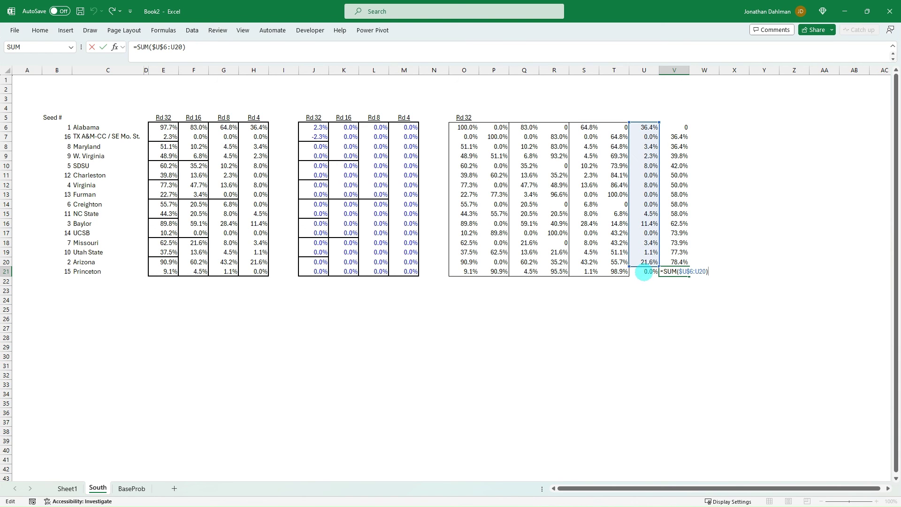
left_click_drag(644, 127, 674, 266)
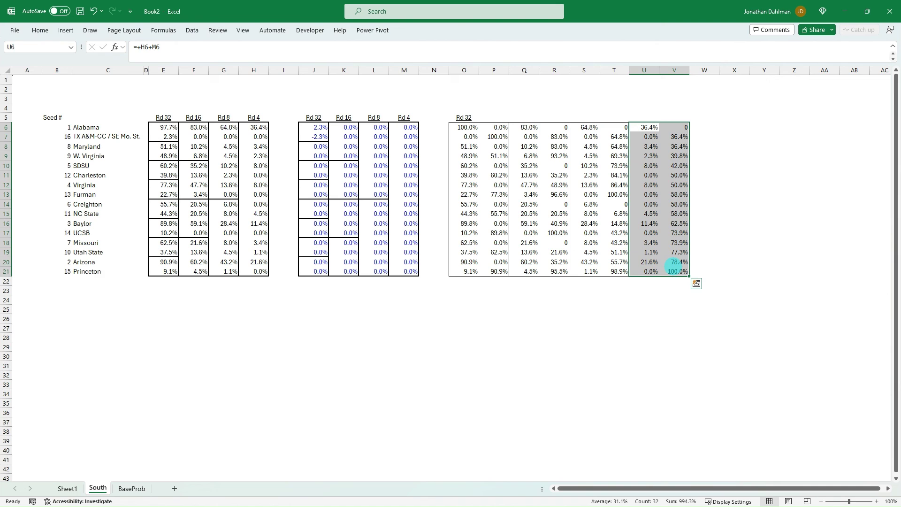
left_click(497, 138)
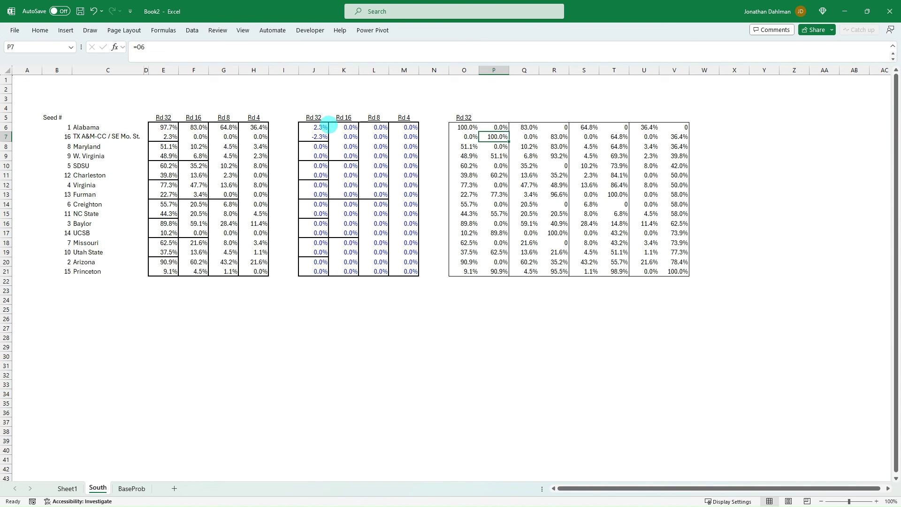
Step: Copy the Rd 16, Rd 8 and Rd 4 headings from the adjustment table to Q5, S5 and U5
left_click(340, 119)
key("ctrl+c")
left_click(537, 117)
key("ctrl+v")
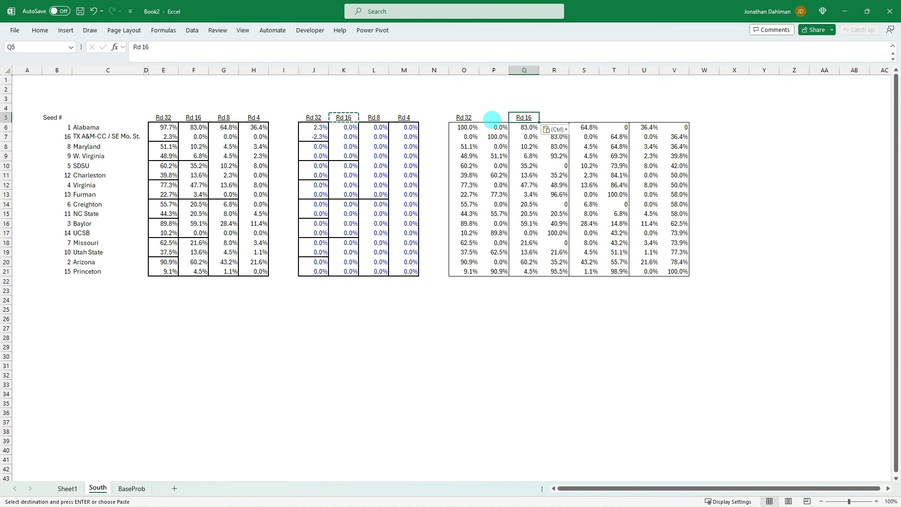
left_click(370, 117)
key("ctrl+c")
left_click(591, 117)
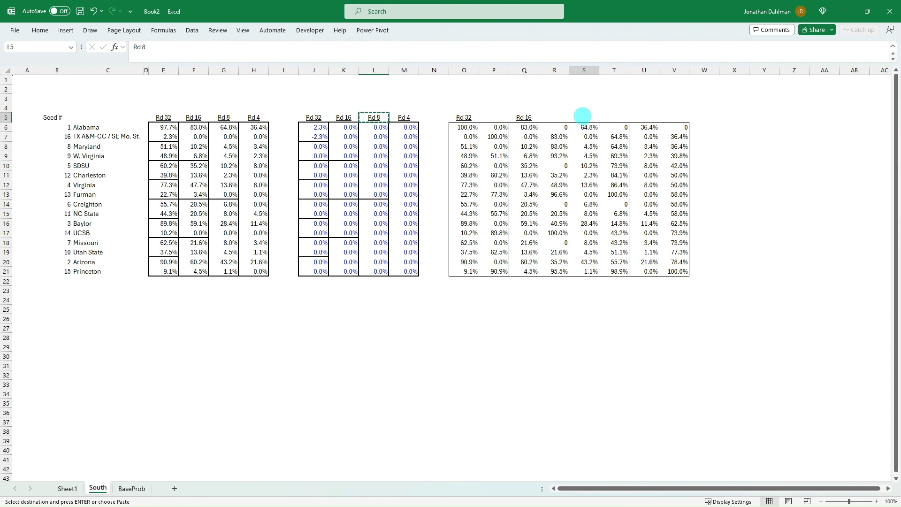
key("ctrl+v")
left_click(403, 117)
key("ctrl+c")
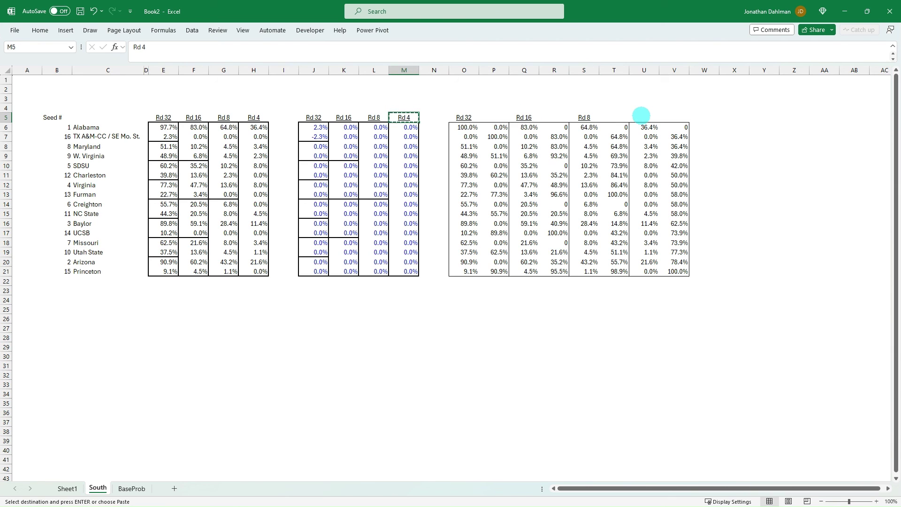
left_click(640, 118)
key("Return")
key("Left")
key("Left")
key("Down")
key("Down")
key("Down")
key("Down")
key("Down")
key("Down")
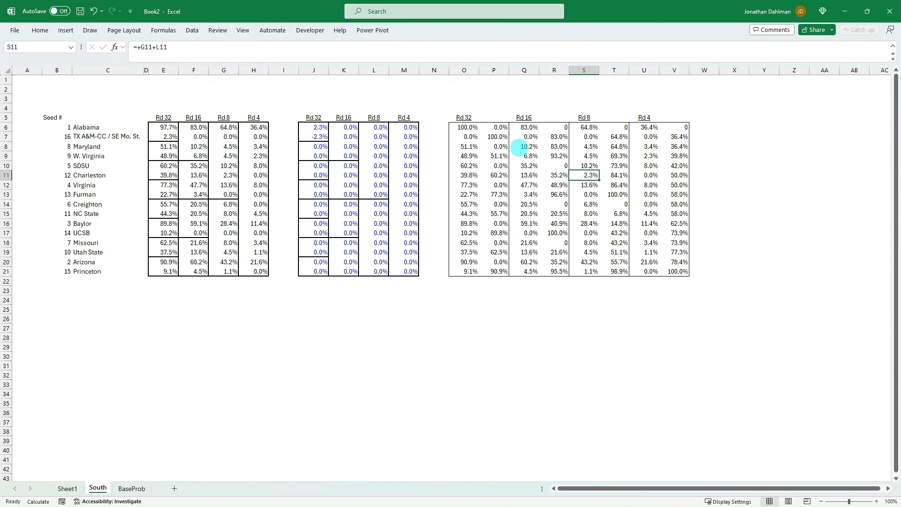
Step: Paste only the copied formatting from the original table onto the probability ranges in O6:V21
left_click(468, 128)
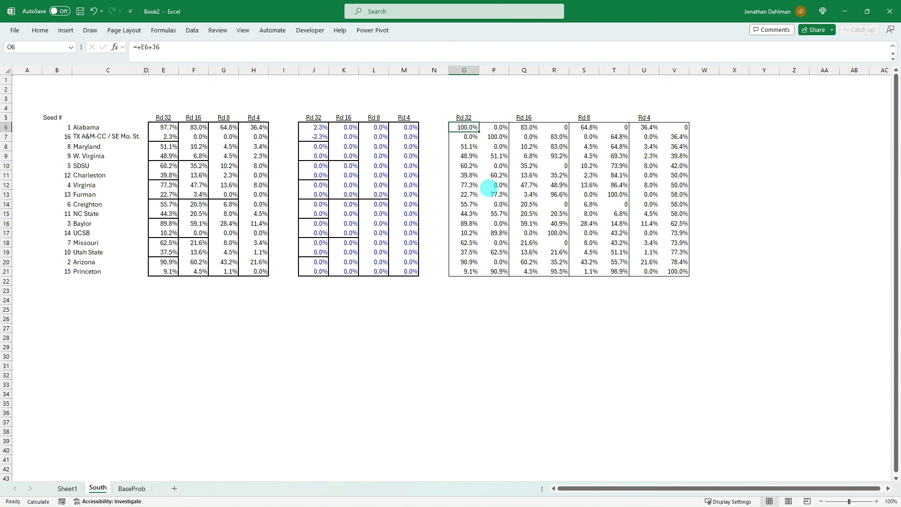
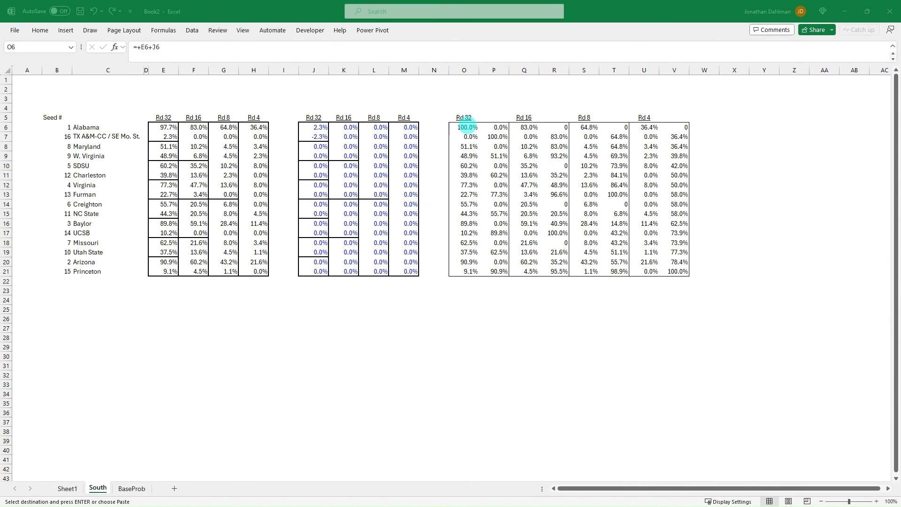
left_click(463, 127)
key("ctrl+c")
key("ctrl+shift+Down")
key("ctrl+shift+Right")
key("ctrl+alt+v")
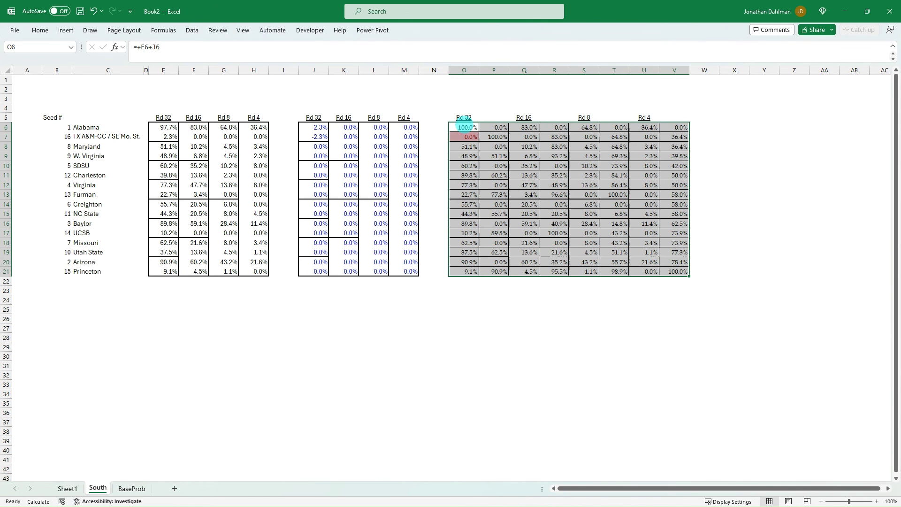
key("t")
key("Return")
left_click(513, 177)
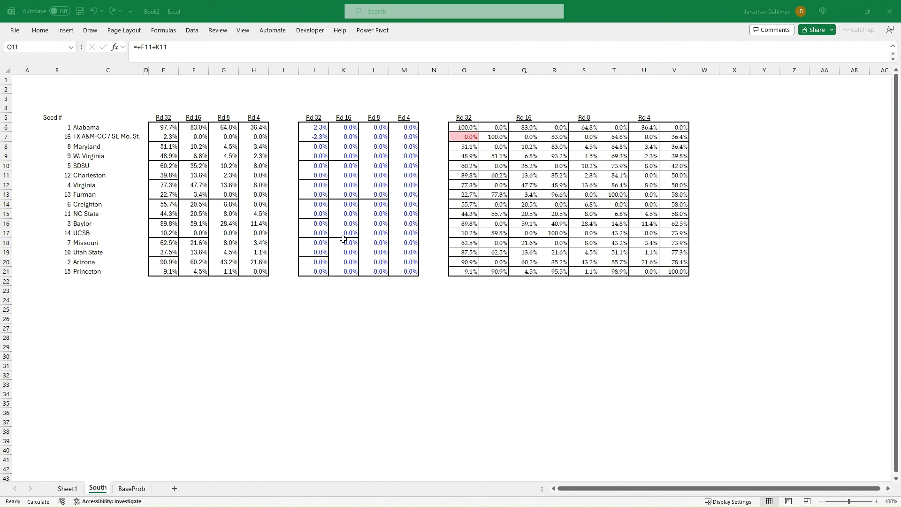
Step: Paste the copied formatting onto the base probability and adjustment tables in E6:M21
left_click(162, 127)
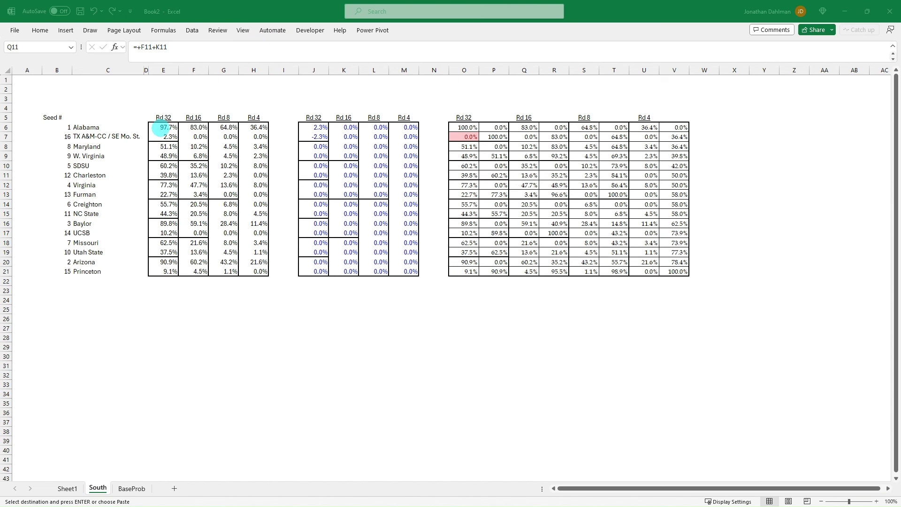
key("ctrl+c")
left_click_drag(162, 127, 404, 272)
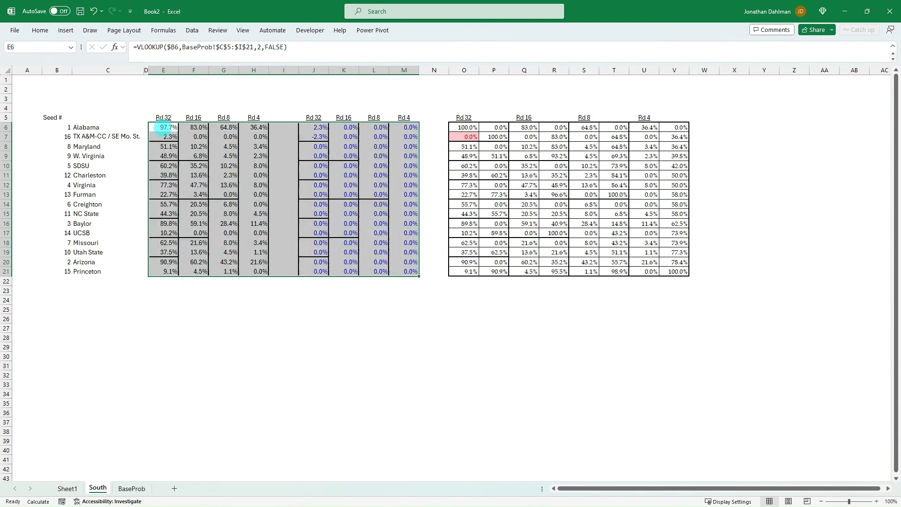
Step: Apply the copied formatting across E6:M21 and narrow the spacer columns I and N between the three tables
key("ctrl+v")
key("Escape")
left_click(309, 95)
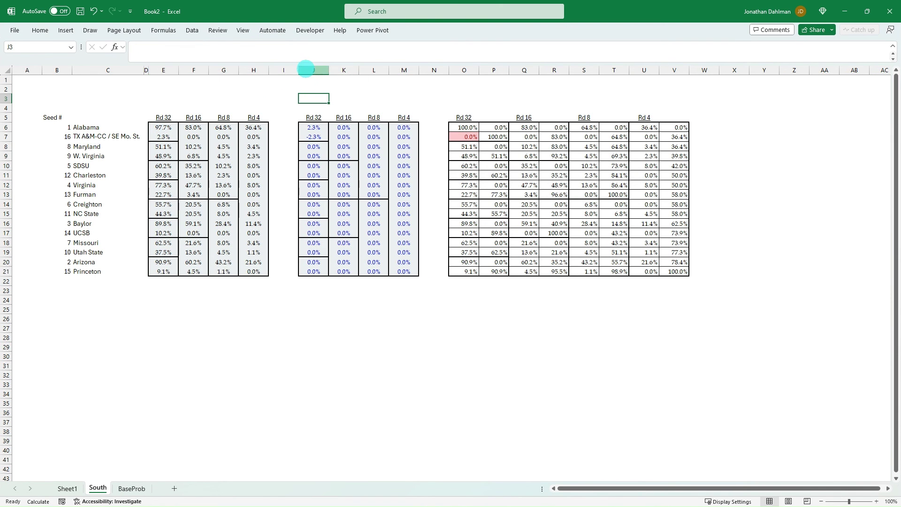
left_click_drag(299, 70, 273, 70)
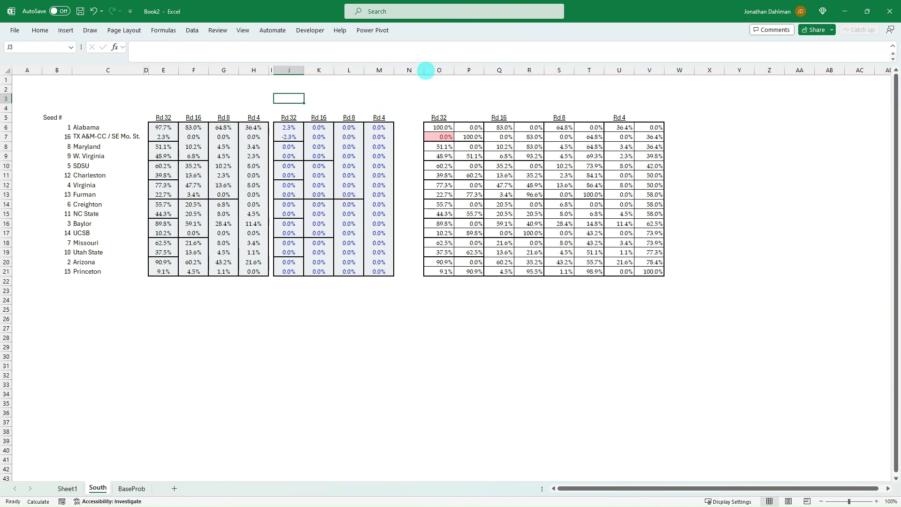
left_click_drag(423, 70, 400, 71)
left_click(352, 90)
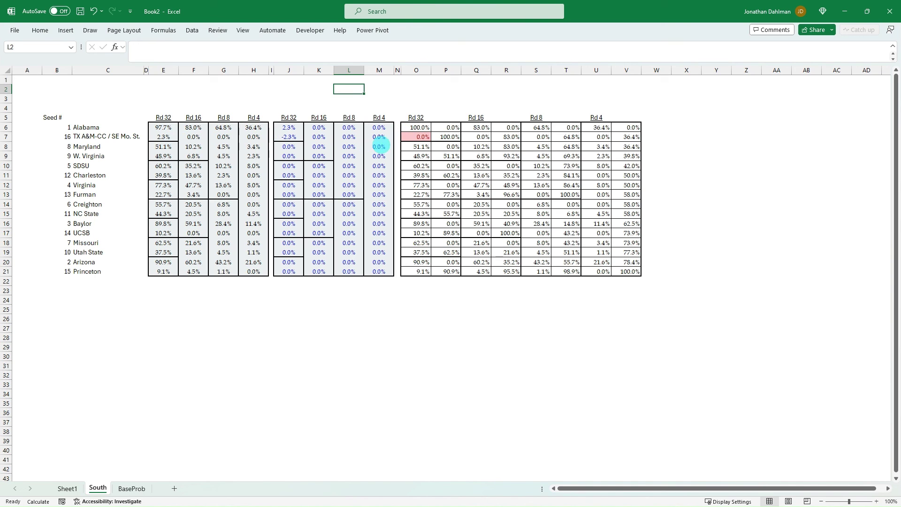
Step: Check the formula in O7 and clear the conditional formatting rules from the probability ranges in O6:V21
left_click(420, 136)
key("F2")
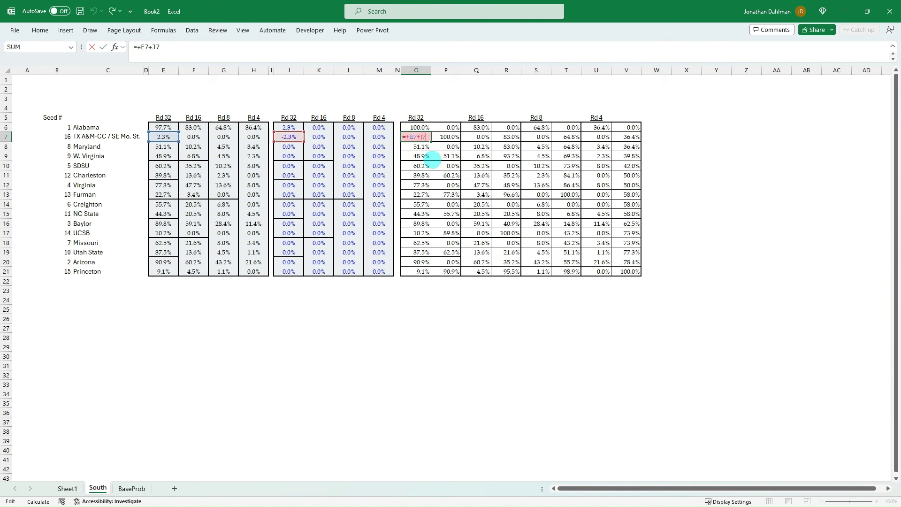
key("Return")
left_click_drag(413, 126, 629, 271)
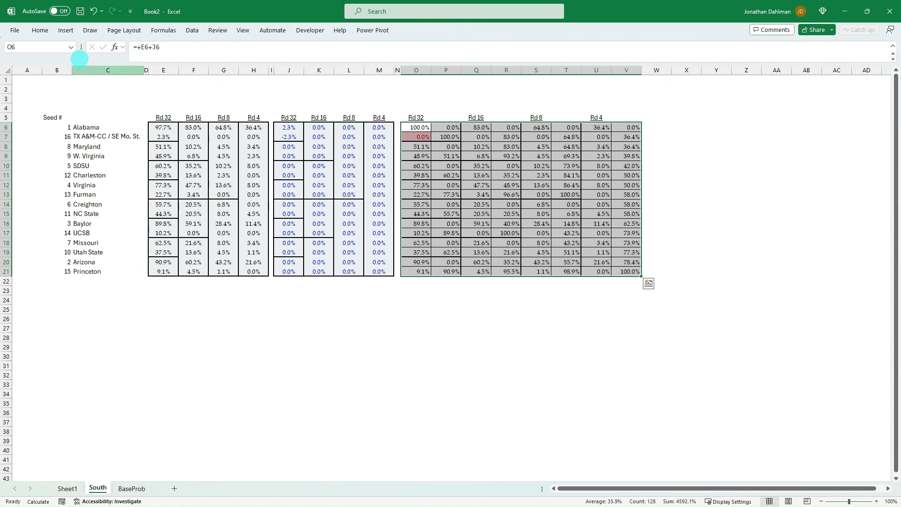
left_click(41, 31)
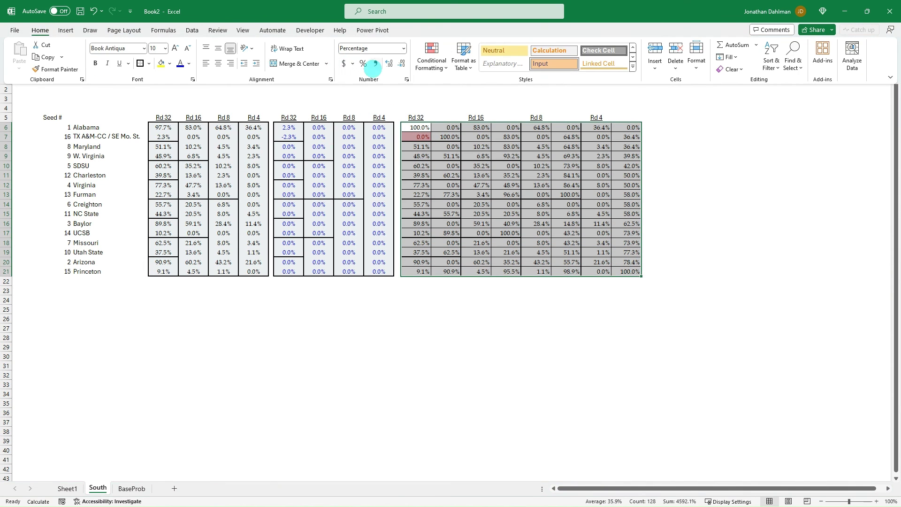
left_click(432, 63)
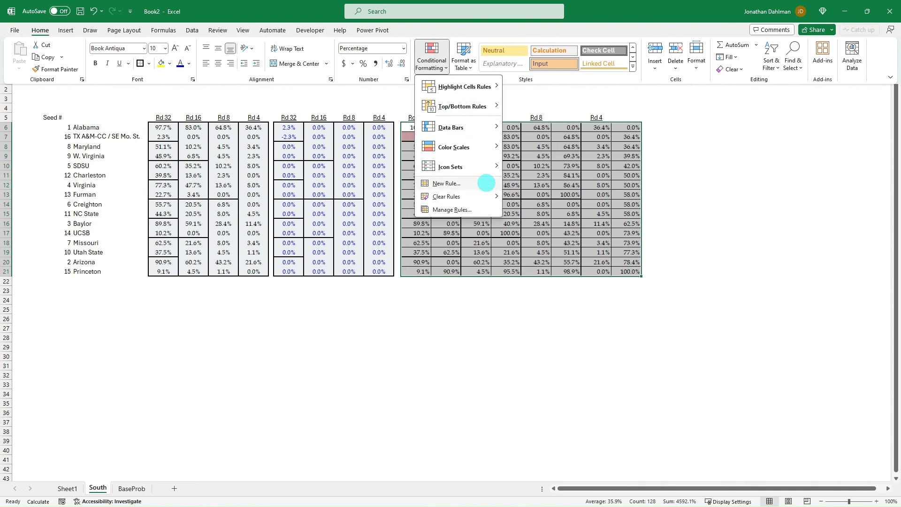
mouse_move(479, 197)
left_click(531, 207)
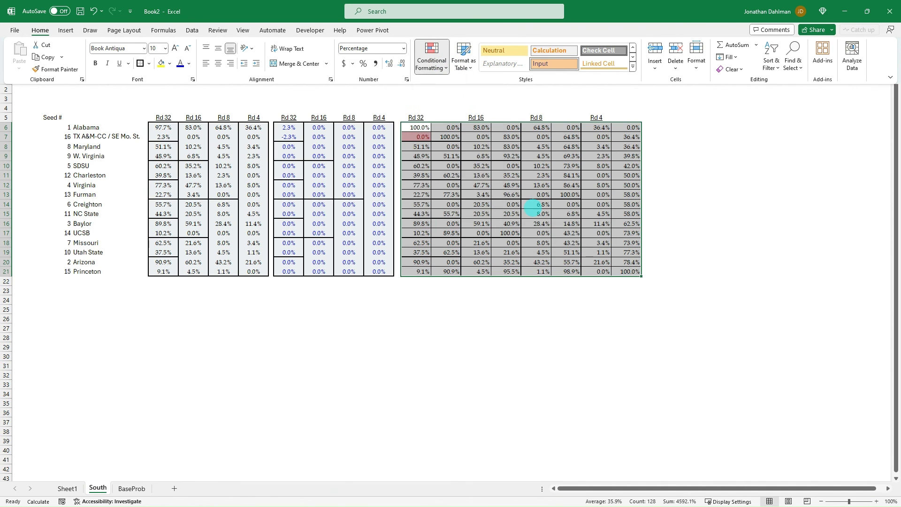
Step: Examine the base probability lookup in E6, the adjustment table in J6:M21 and the combined probability formula in O6
left_click(164, 128)
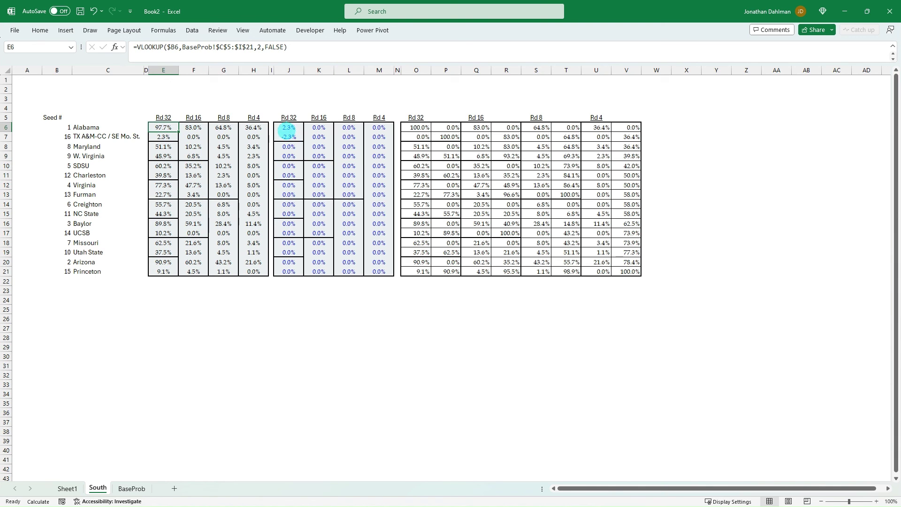
mouse_move(288, 130)
left_mouse_down()
mouse_move(319, 155)
mouse_move(379, 275)
mouse_move(378, 266)
left_mouse_up()
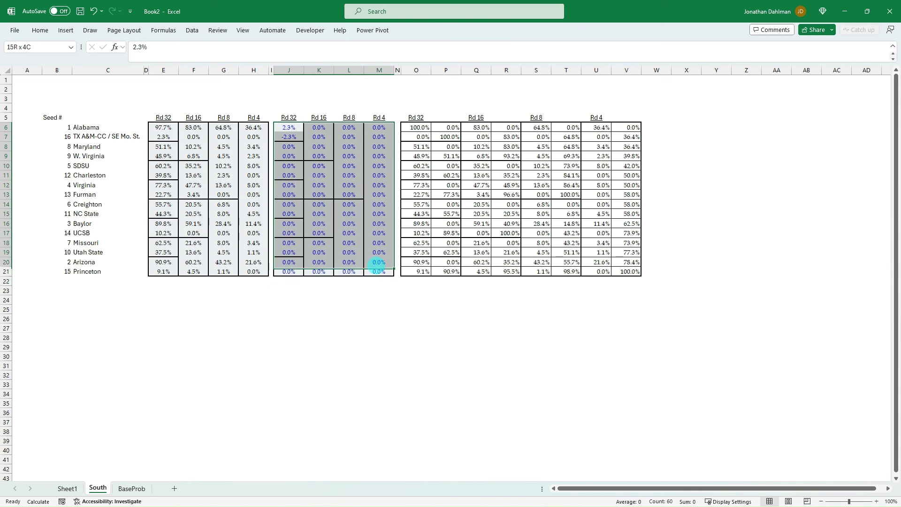
left_click(419, 127)
key("ctrl+c")
left_click(421, 137)
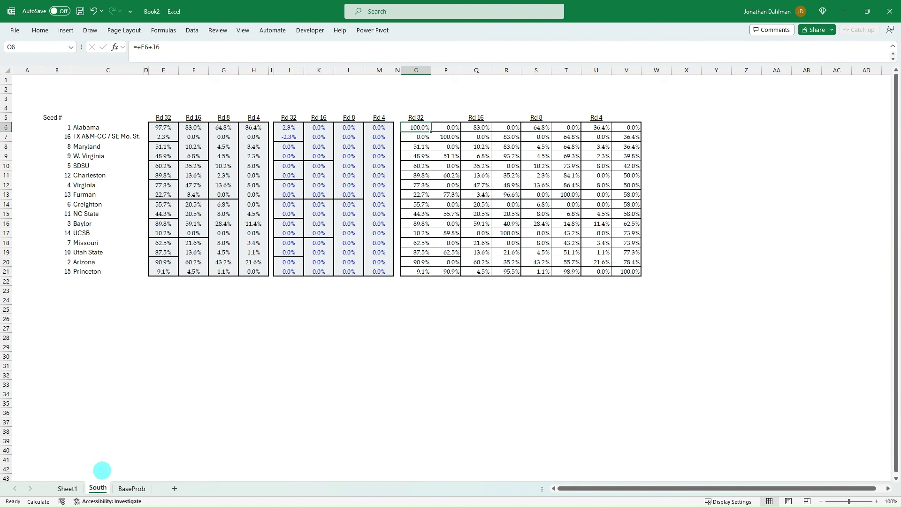
Step: Review the empty South Region bracket on Sheet1 alongside the Rd 4 formula in U6 and the adjustments on the South sheet
left_click(67, 488)
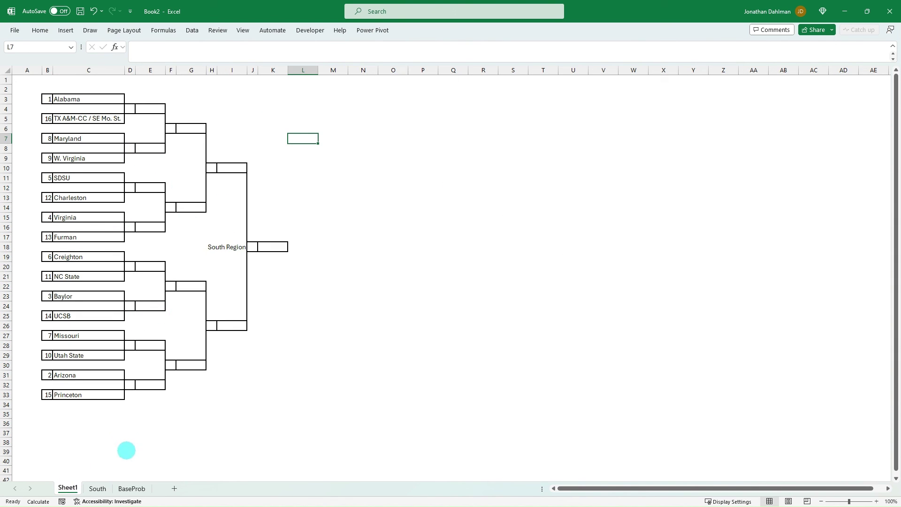
left_click(98, 488)
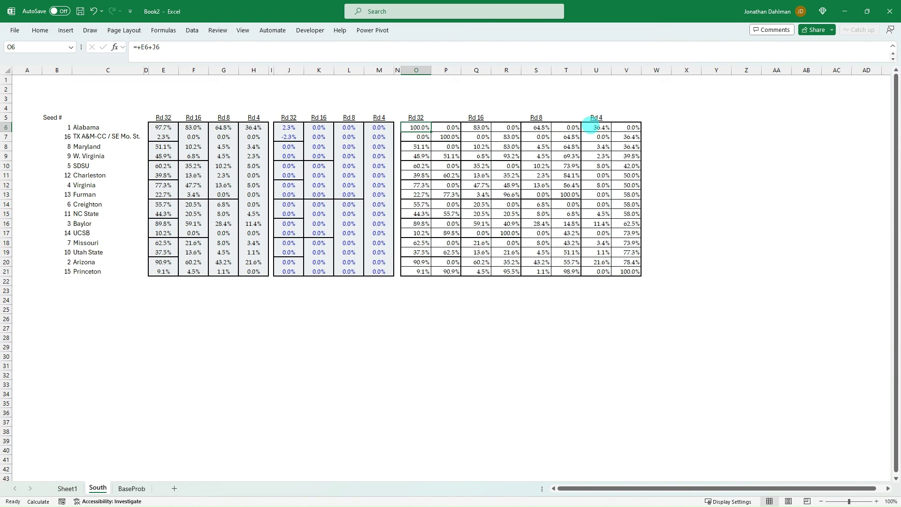
left_click(592, 131)
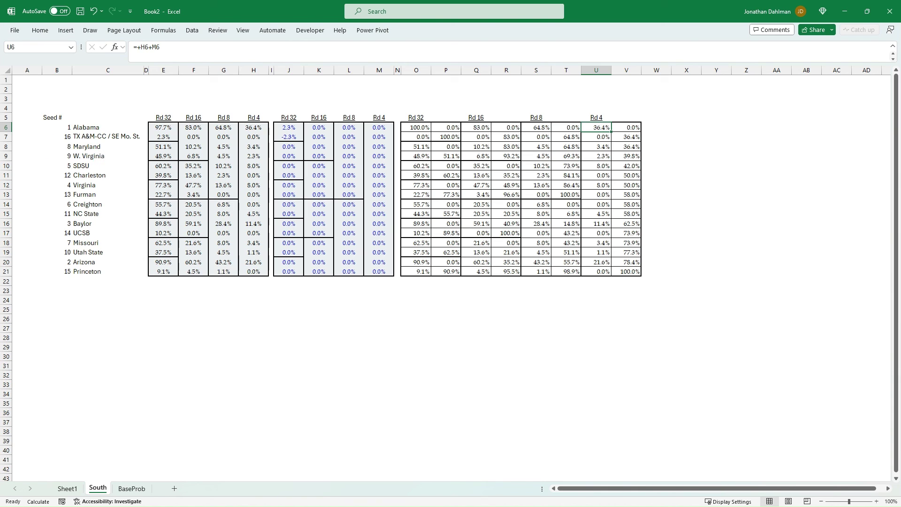
left_click_drag(311, 144, 311, 137)
key("ctrl+v")
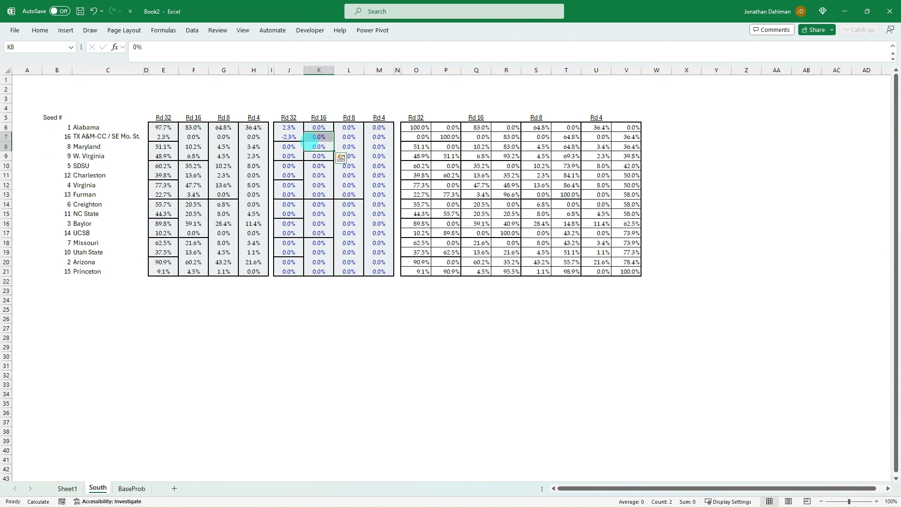
left_click(340, 243)
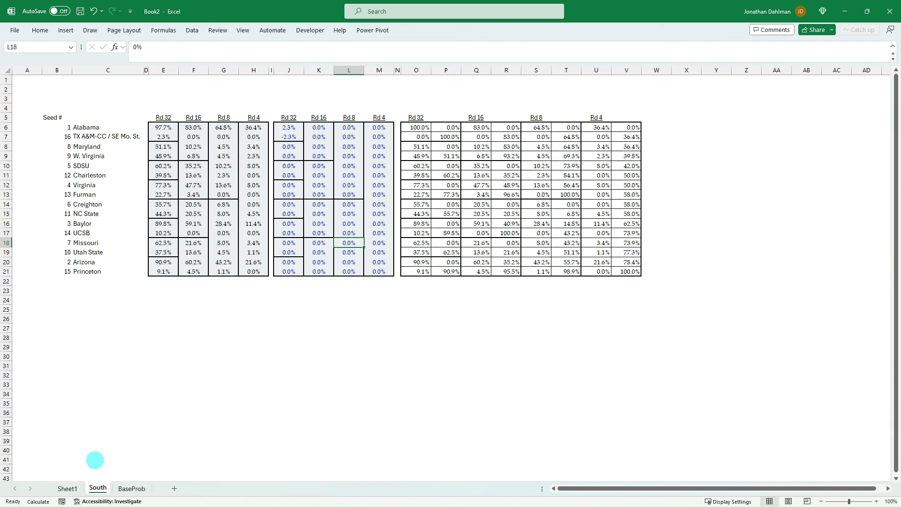
left_click(68, 490)
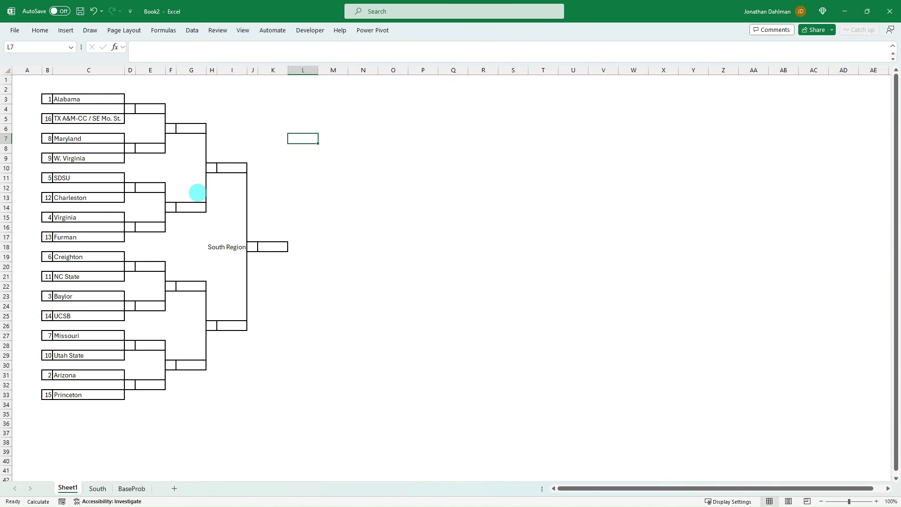